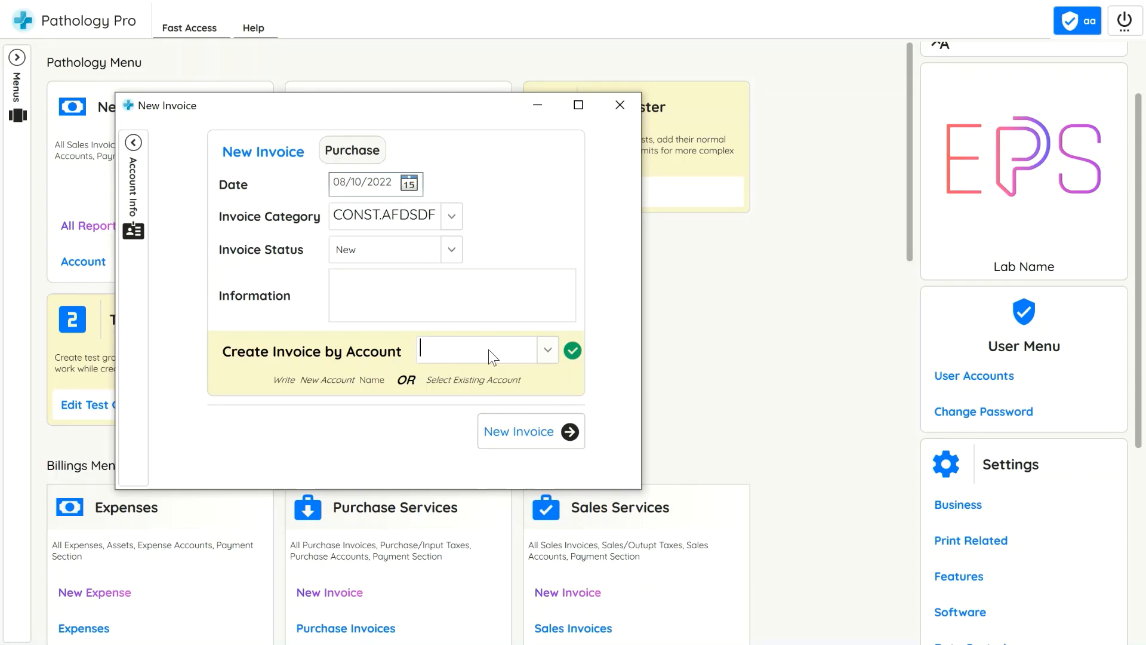
Step: Create a new invoice for a new account named NEWACC, approving the creation of the account
{"action": "type", "text": "NEWACC"}
{"action": "left_click", "coordinate": [533, 439]}
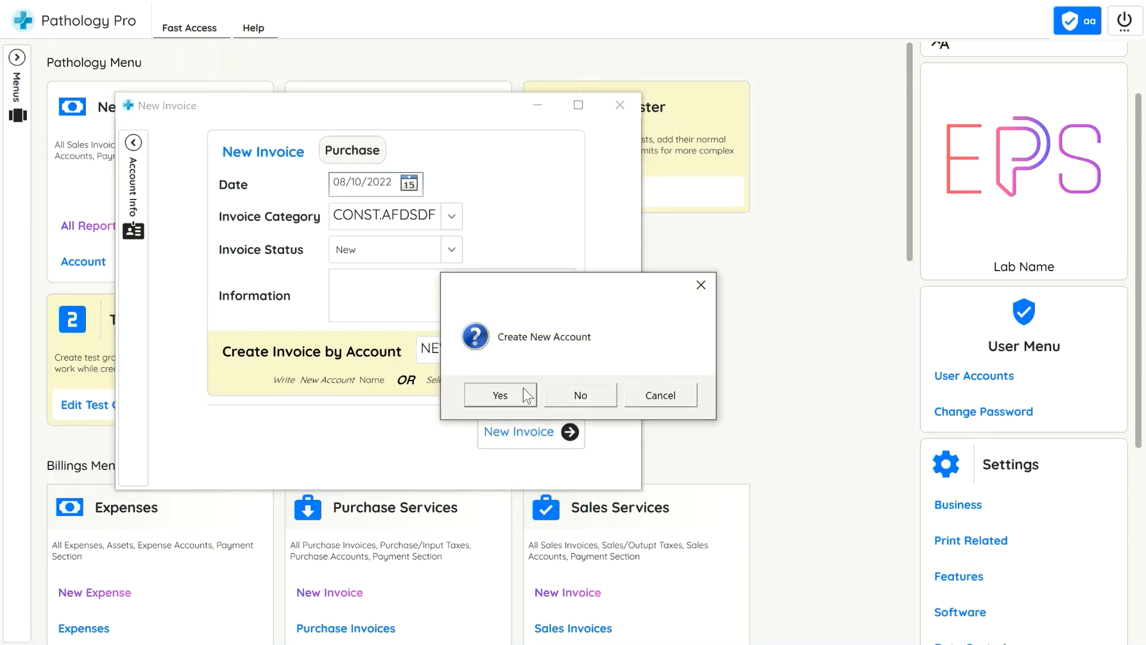
{"action": "left_click", "coordinate": [520, 389]}
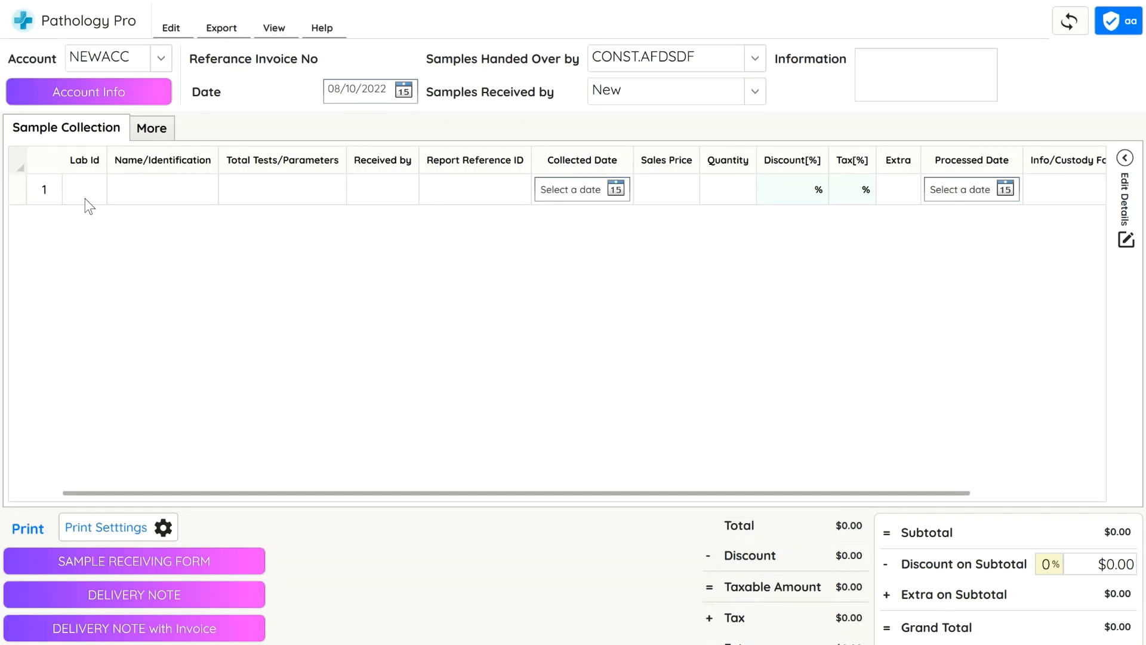
Step: Add the first sample row with its identification, 10 total tests, the receiver's name and report reference "IDP-anything you like"
{"action": "left_click", "coordinate": [92, 200]}
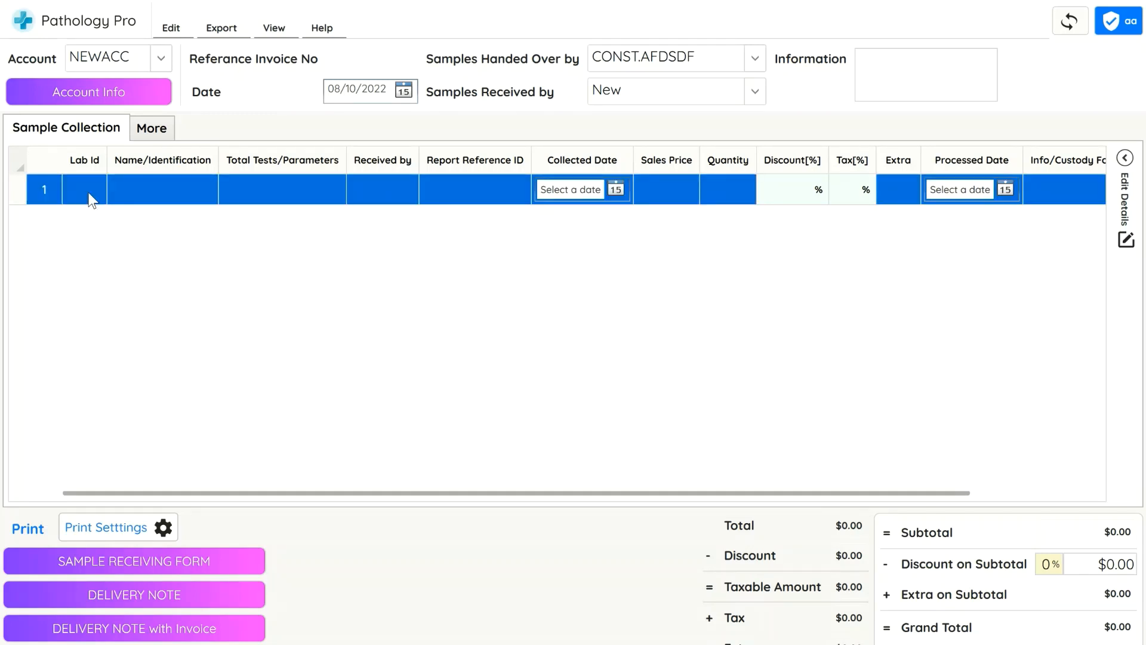
{"action": "left_click", "coordinate": [123, 188]}
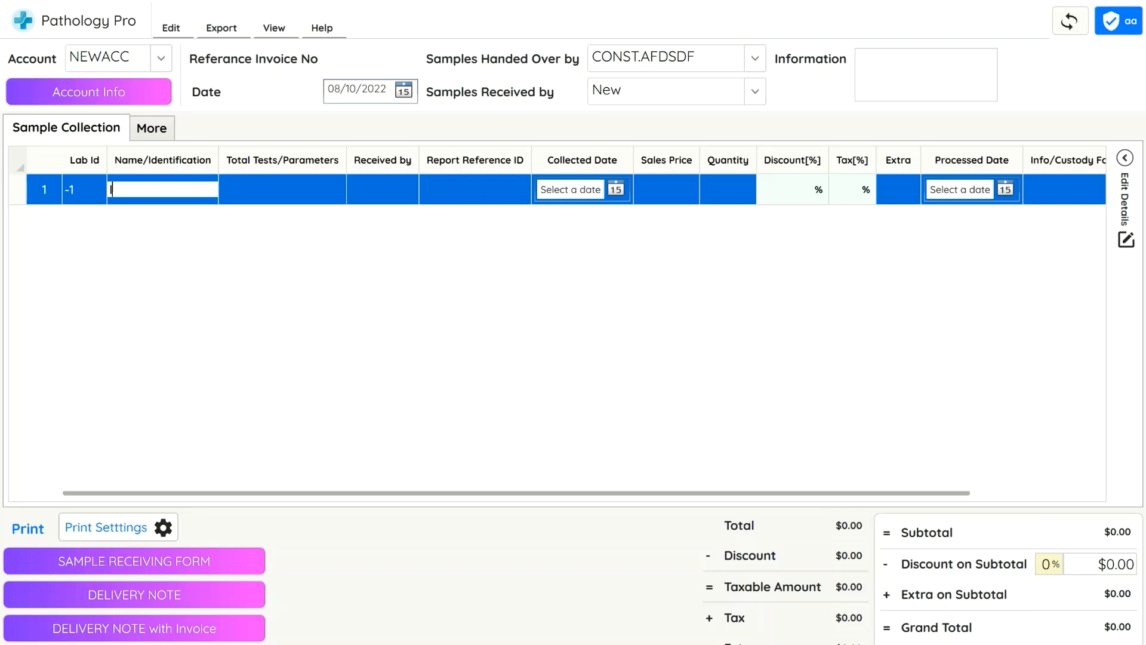
{"action": "type", "text": "ID-99999999"}
{"action": "key", "text": "Tab"}
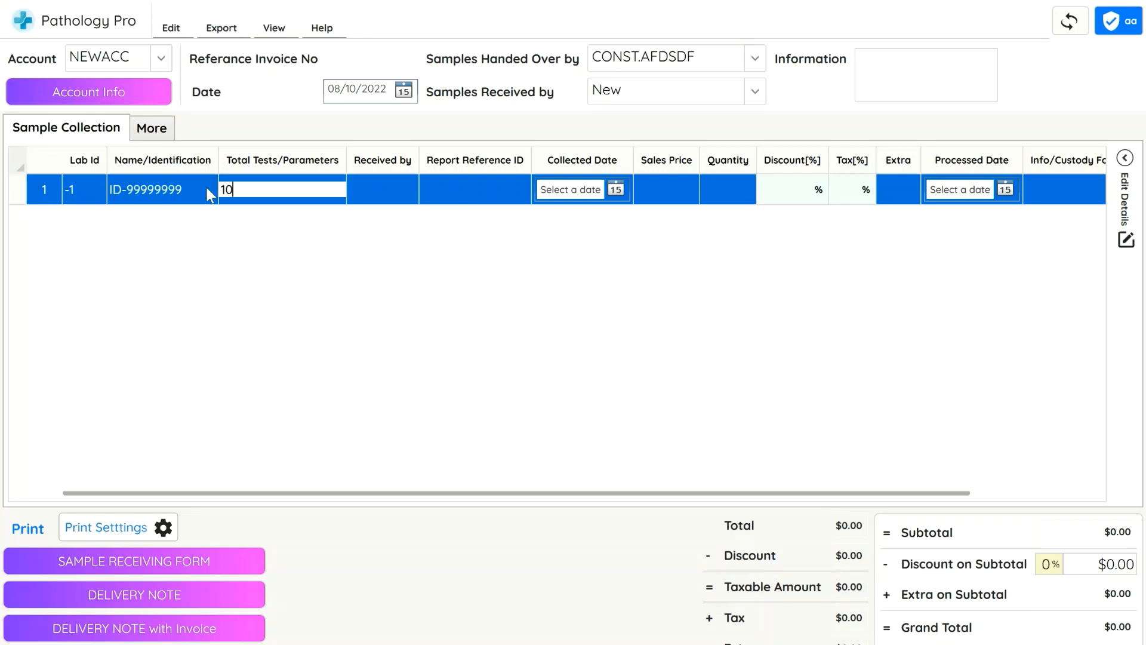
{"action": "key", "text": "Tab"}
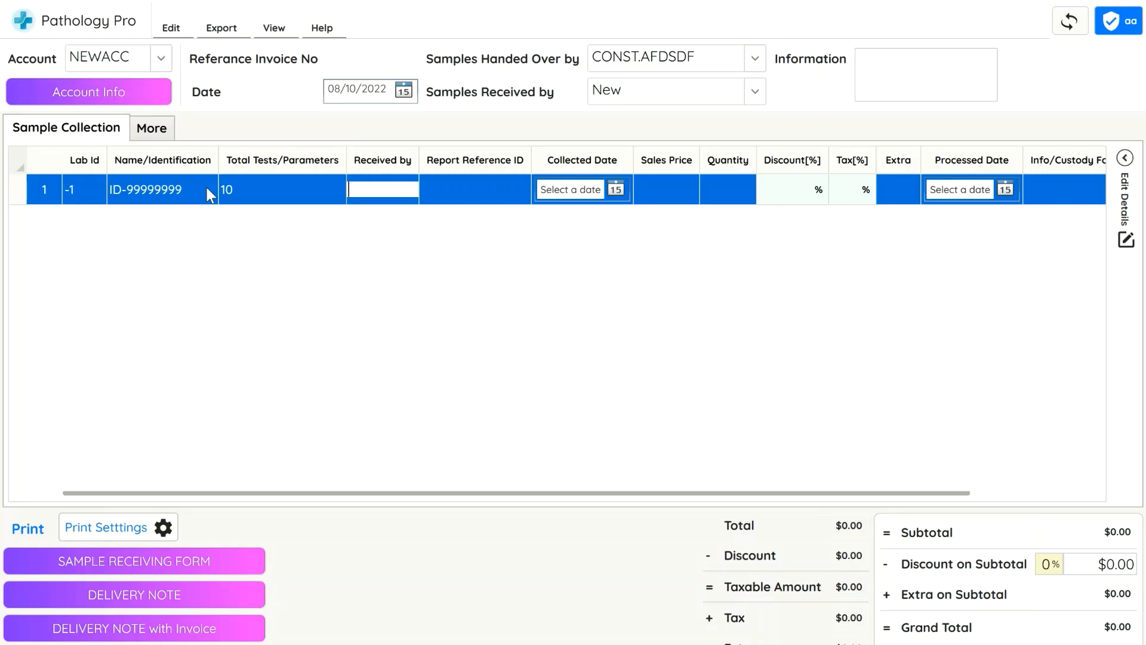
{"action": "type", "text": "Mr. ABC"}
{"action": "key", "text": "Tab"}
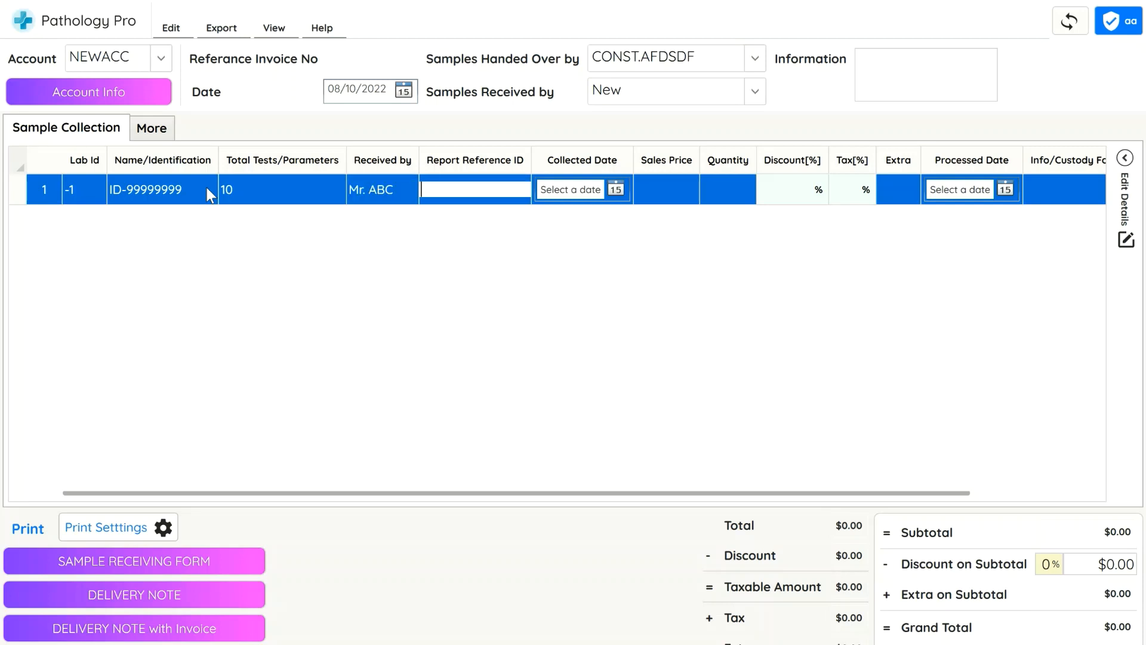
{"action": "type", "text": "IDP-anything you like"}
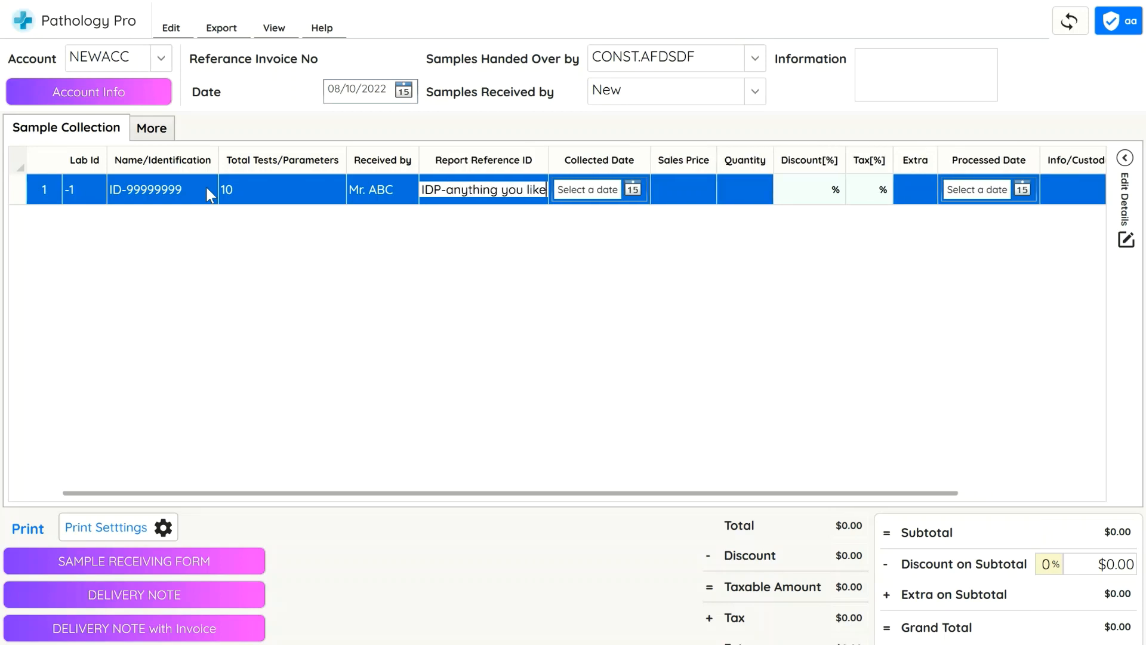
{"action": "key", "text": "Tab"}
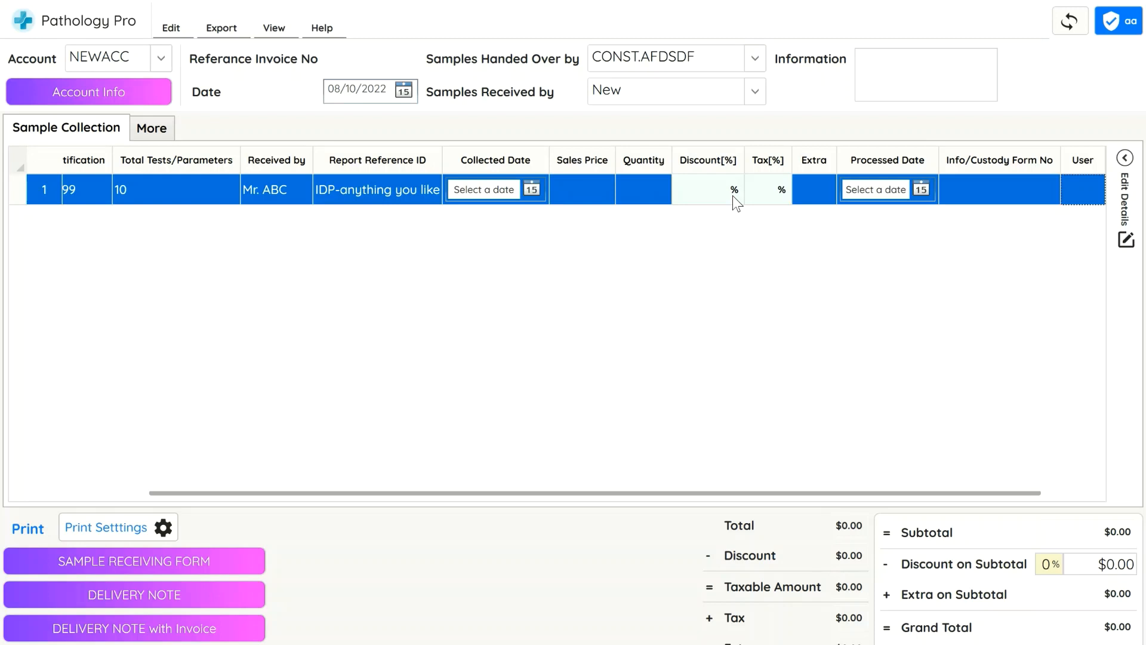
{"action": "key", "text": "Tab"}
{"action": "key", "text": "Return"}
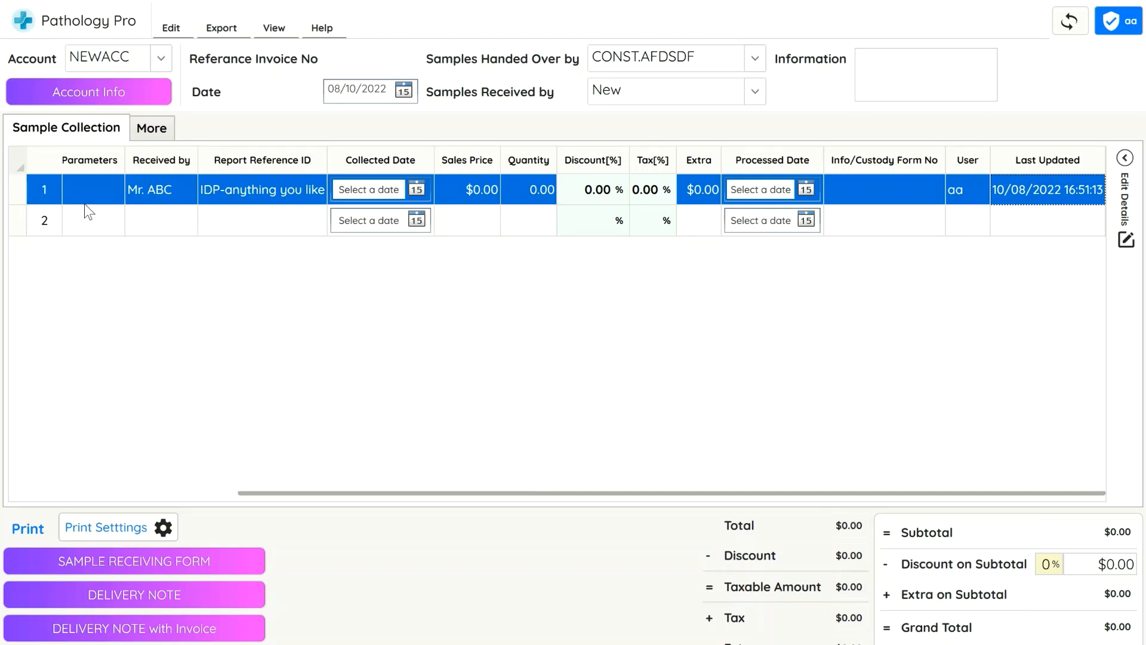
Step: Add a second sample row with its identification, 10 total tests, the receiver's name and report reference "asdf"
{"action": "left_click", "coordinate": [121, 222]}
{"action": "type", "text": "10"}
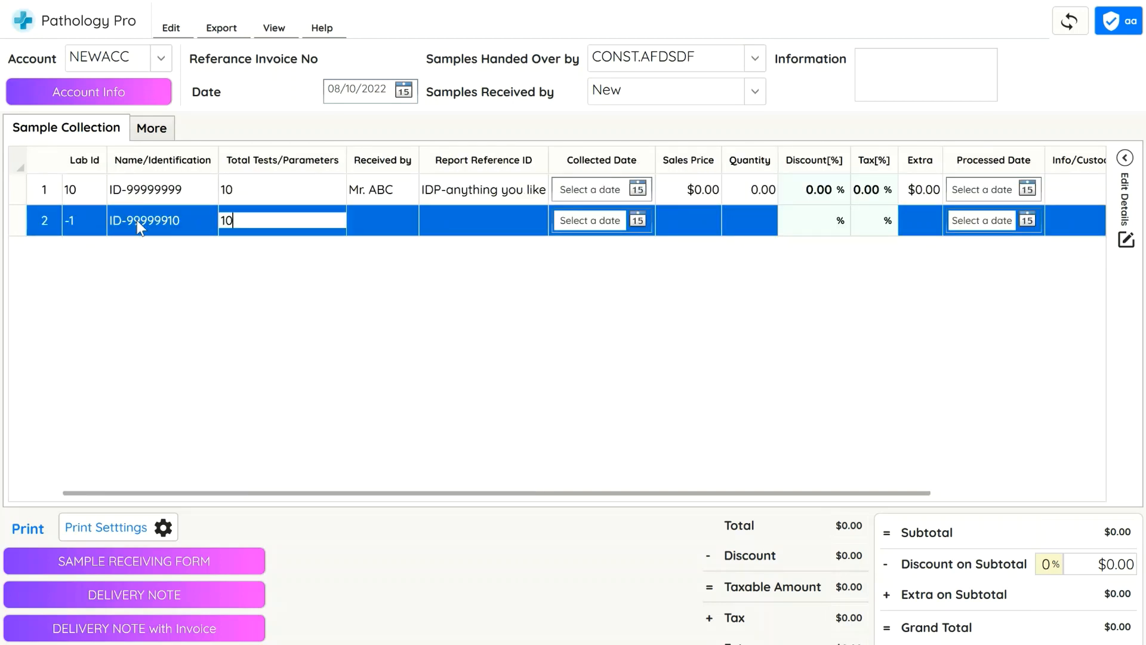
{"action": "key", "text": "Tab"}
{"action": "type", "text": "Mr. BBC"}
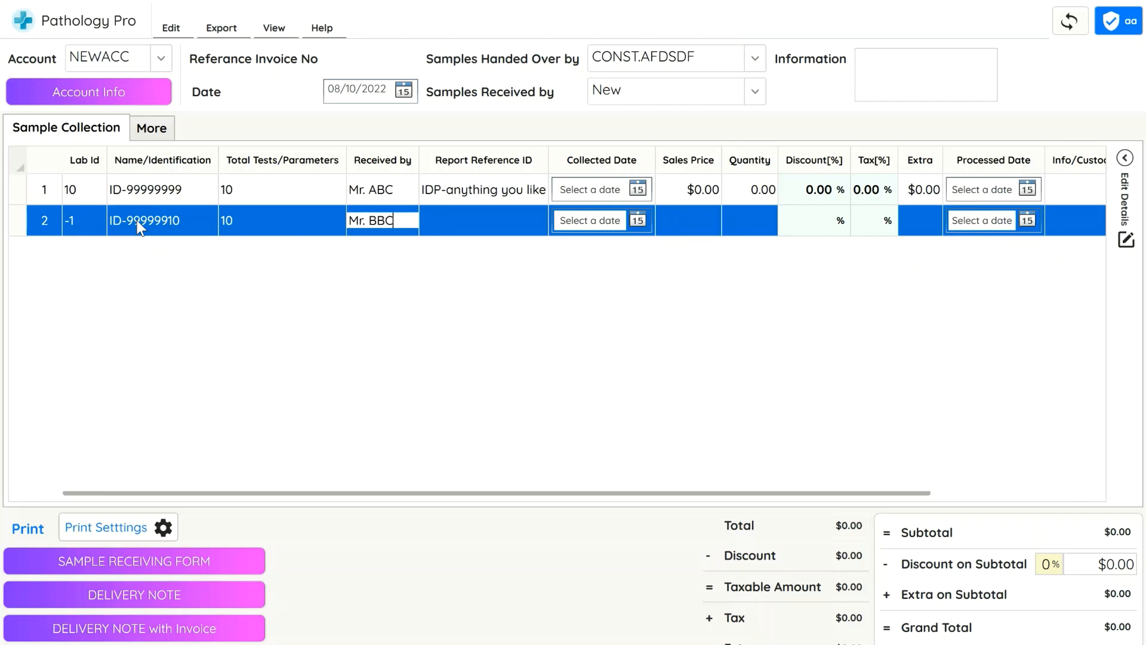
{"action": "key", "text": "Tab"}
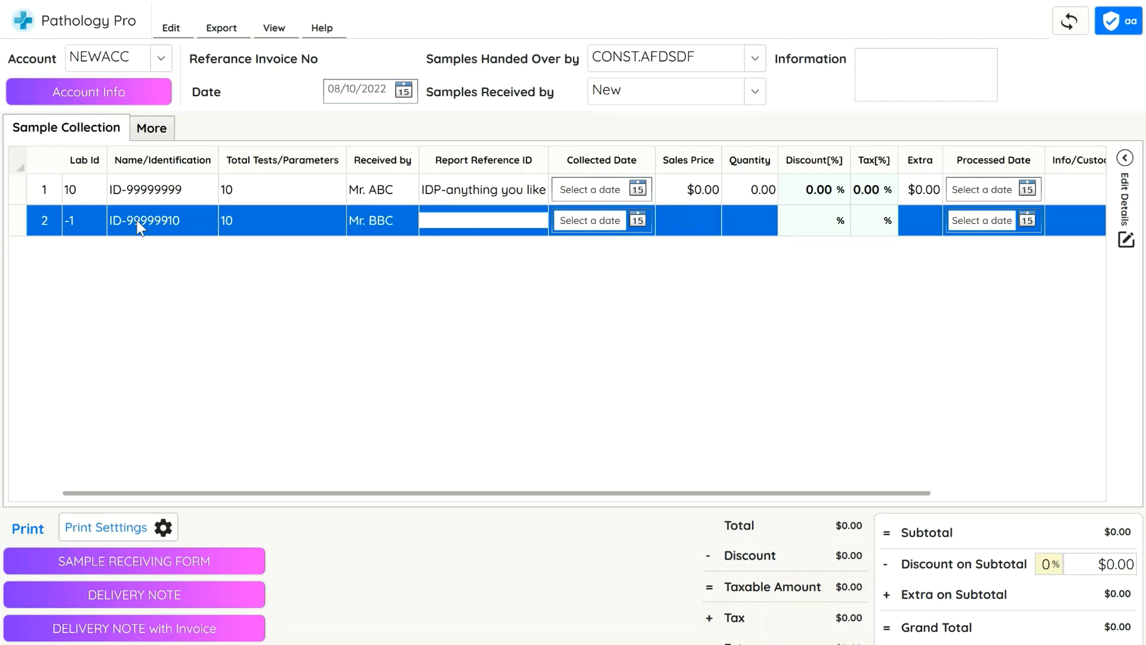
{"action": "type", "text": "asdf"}
{"action": "key", "text": "Tab"}
{"action": "key", "text": "Tab"}
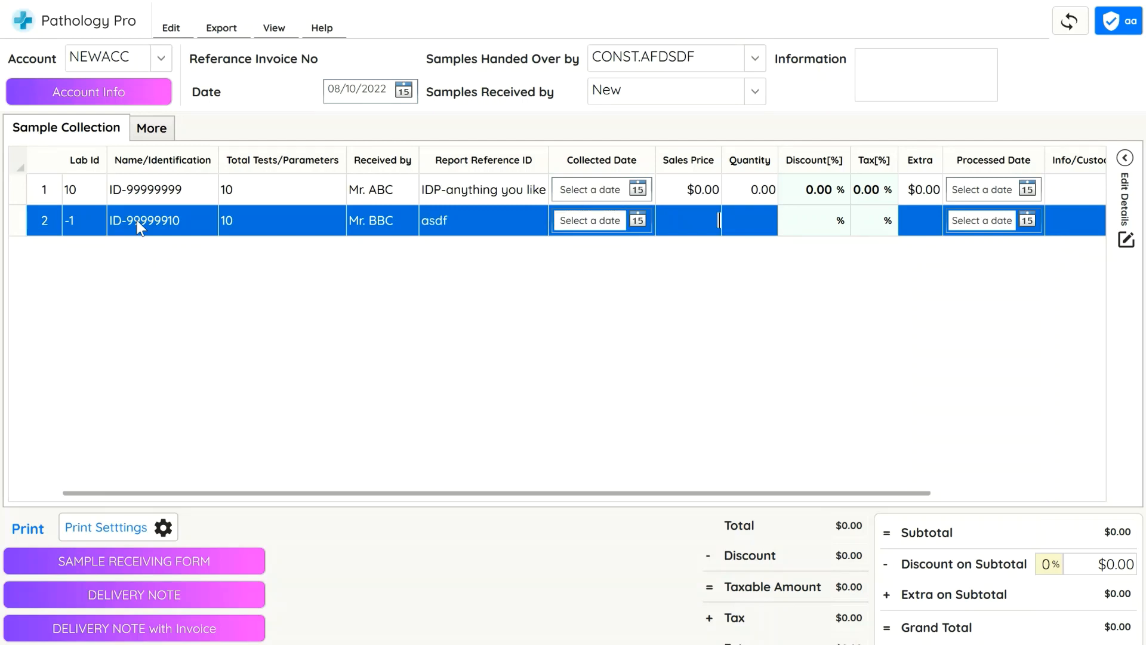
{"action": "key", "text": "Tab"}
{"action": "key", "text": "Return"}
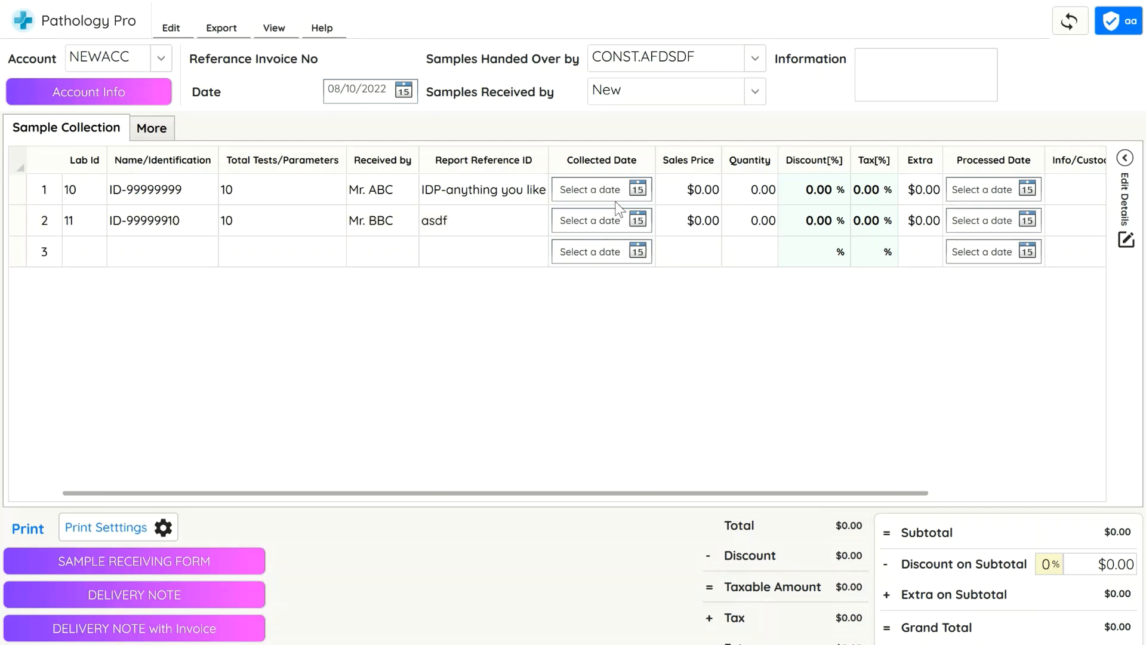
Step: Set the first sample's collected date to 08/10/2022 and save the row update
{"action": "left_click", "coordinate": [641, 188]}
{"action": "left_click", "coordinate": [641, 187]}
{"action": "left_click", "coordinate": [728, 289]}
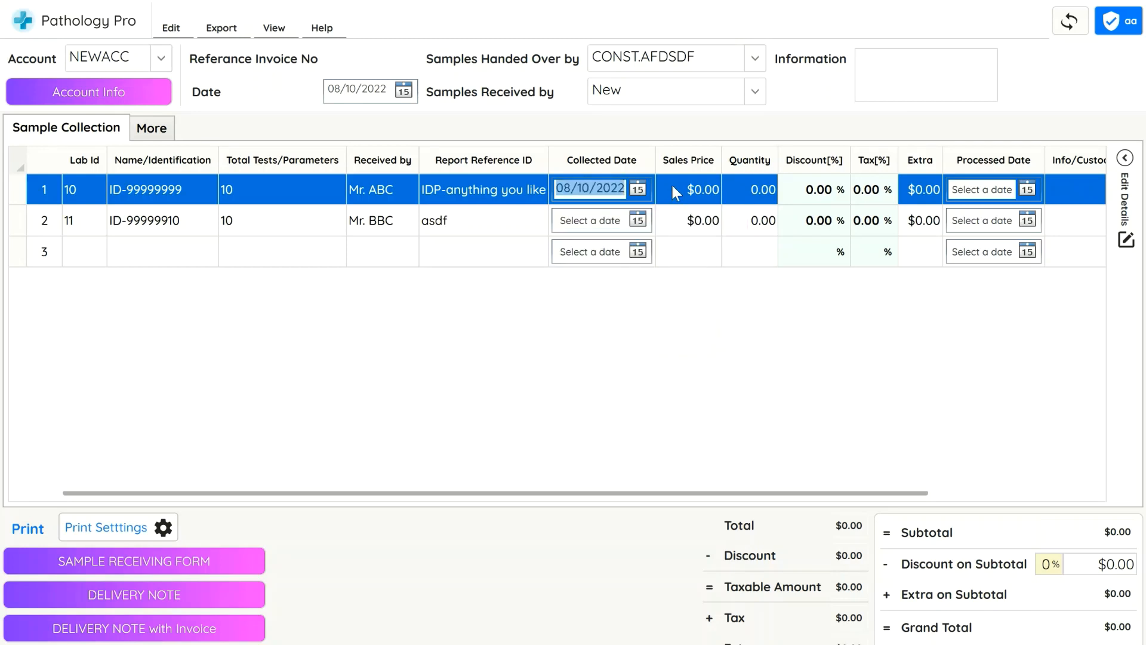
{"action": "left_click", "coordinate": [675, 181]}
{"action": "key", "text": "Return"}
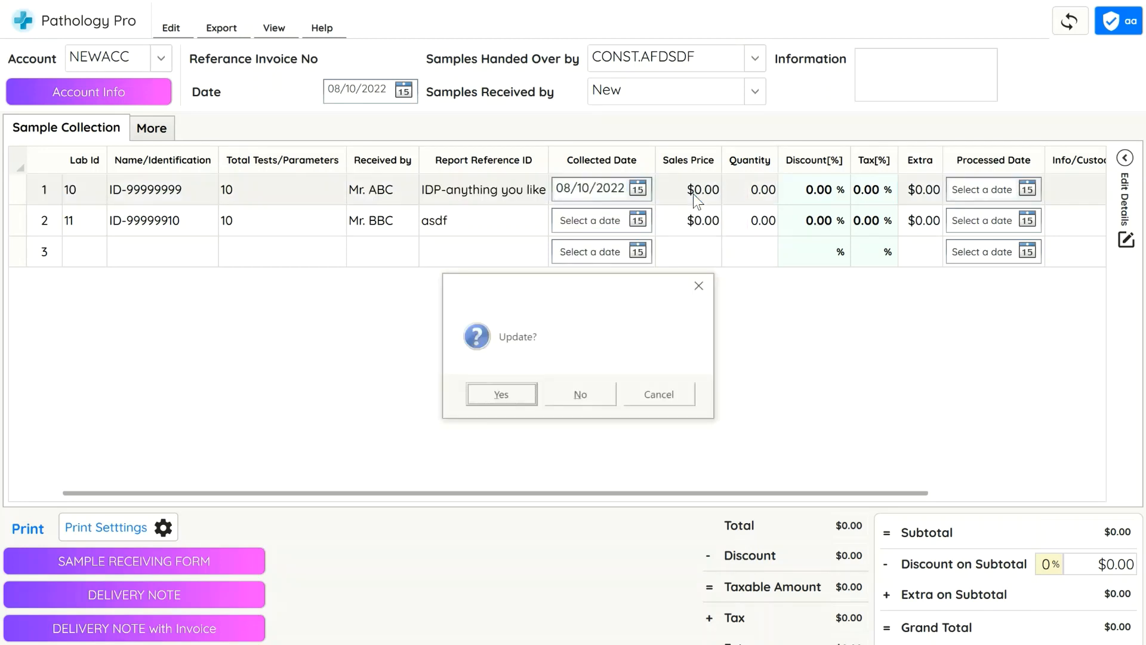
{"action": "left_click", "coordinate": [500, 396]}
Step: Set the second sample's collected date to 08/10/2022 and save the row update
{"action": "left_click", "coordinate": [638, 221]}
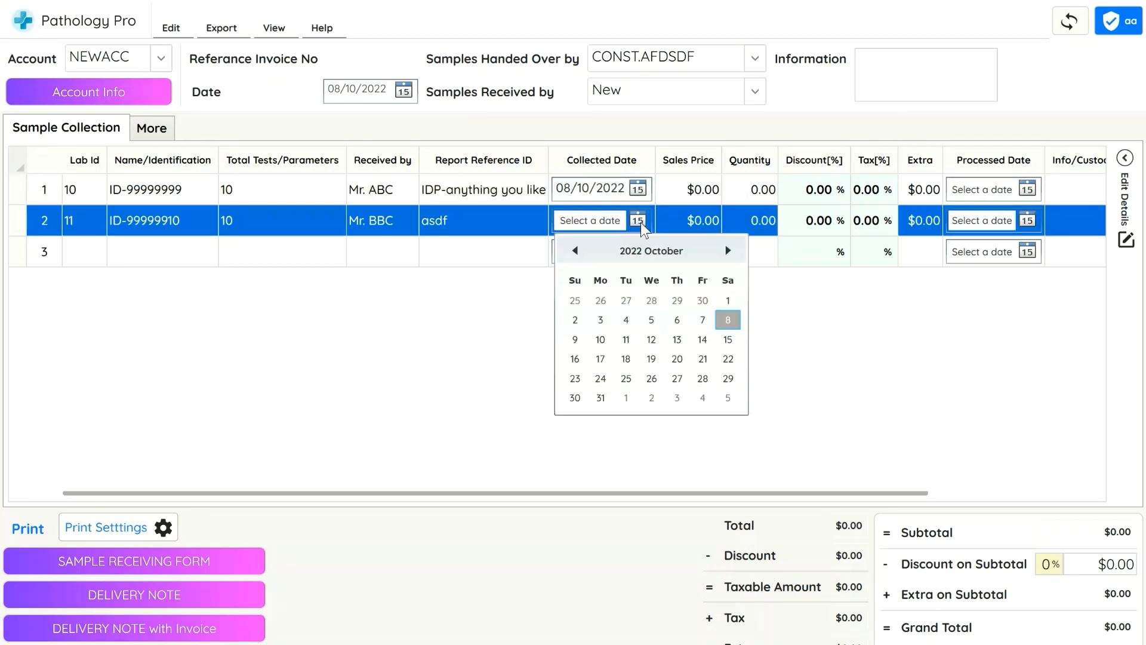
{"action": "left_click", "coordinate": [728, 320]}
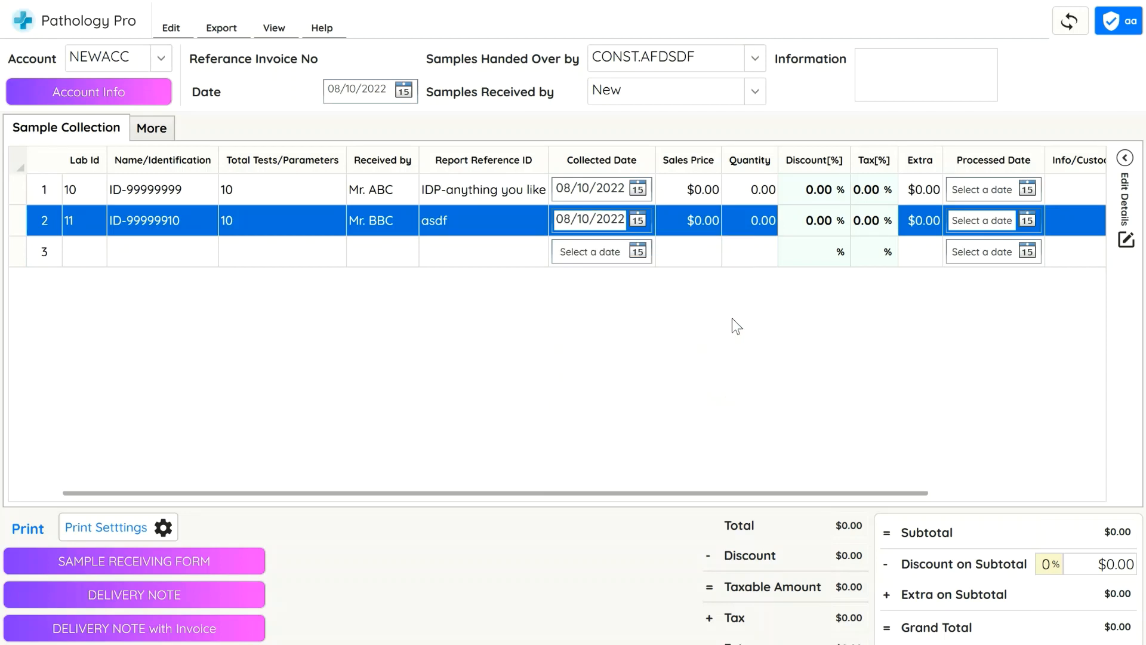
{"action": "left_click", "coordinate": [681, 220]}
{"action": "key", "text": "Return"}
{"action": "key", "text": "Return"}
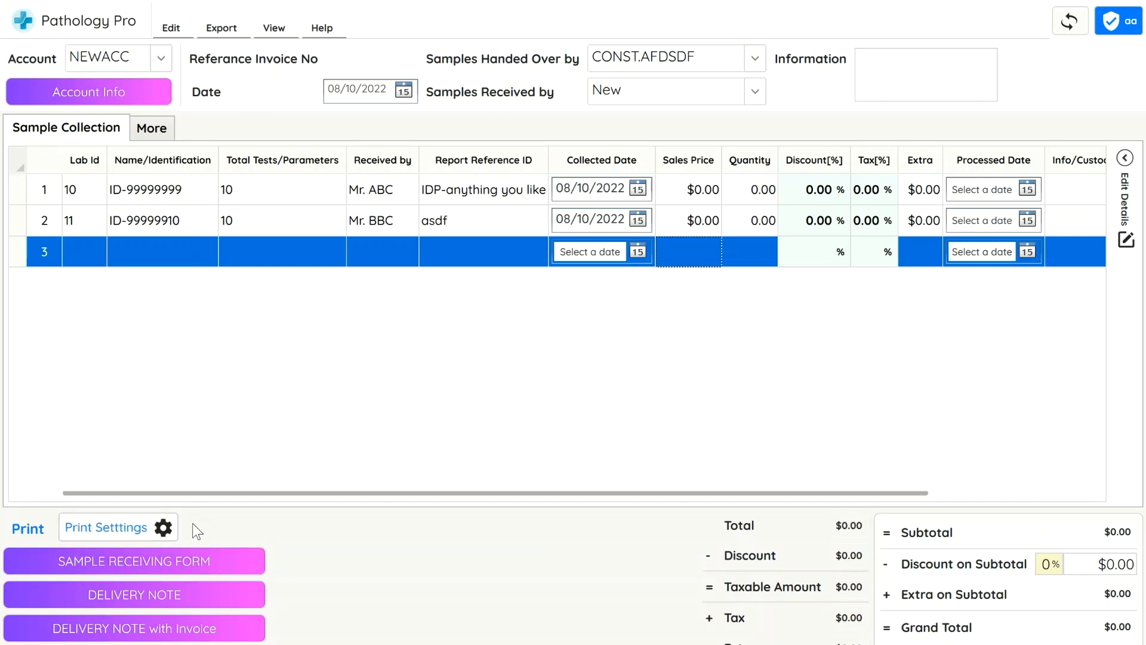
Step: Preview the sample receiving form in print layout at 100% zoom, then close the preview
{"action": "left_click", "coordinate": [197, 561]}
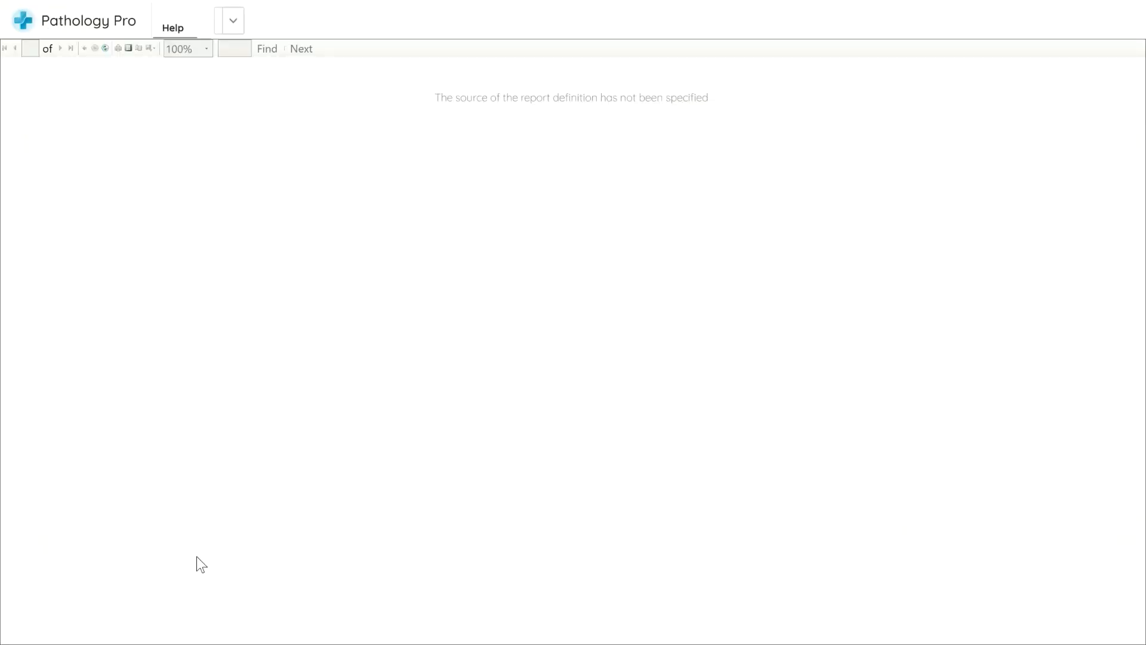
{"action": "left_click", "coordinate": [128, 48]}
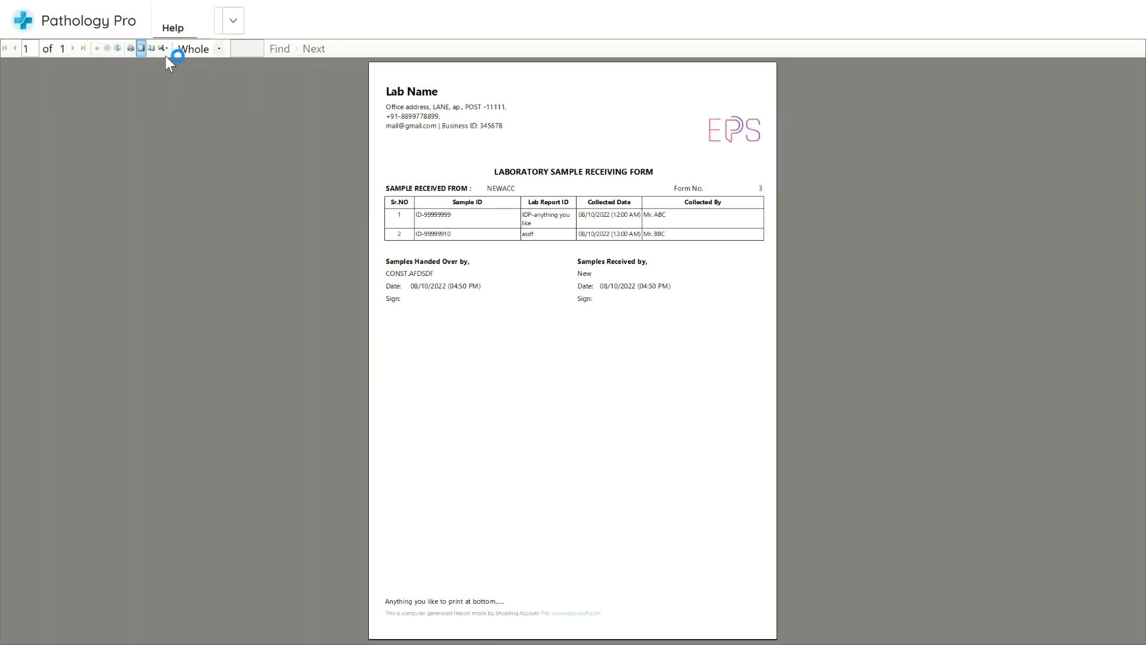
{"action": "left_click", "coordinate": [187, 50]}
{"action": "left_click", "coordinate": [191, 137]}
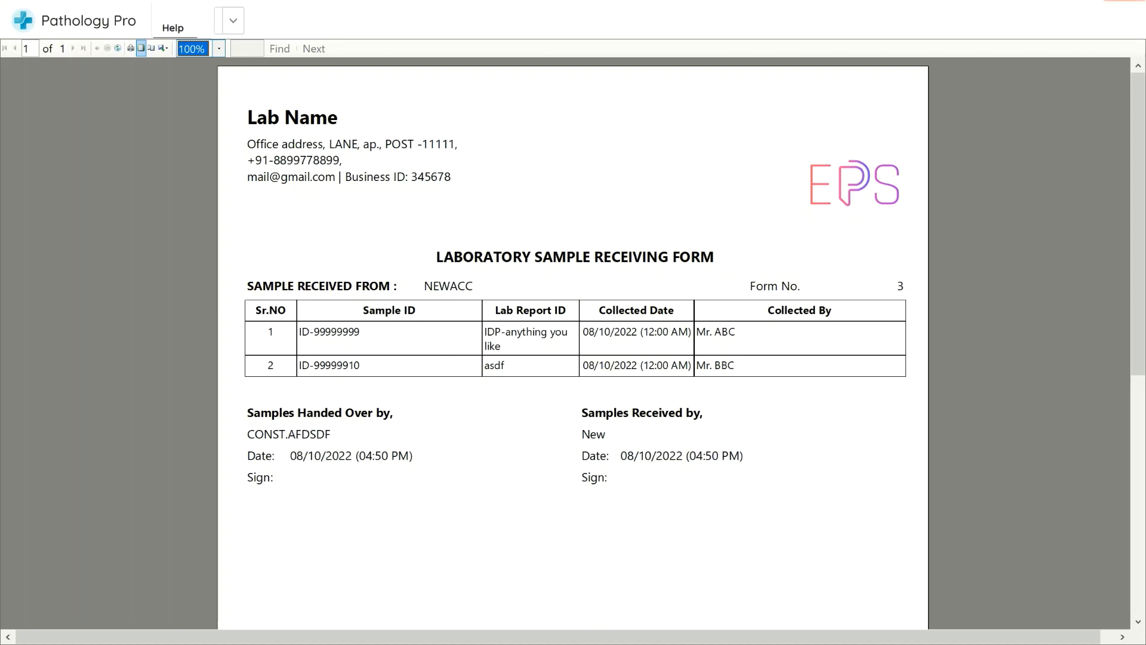
{"action": "left_click", "coordinate": [1142, 1]}
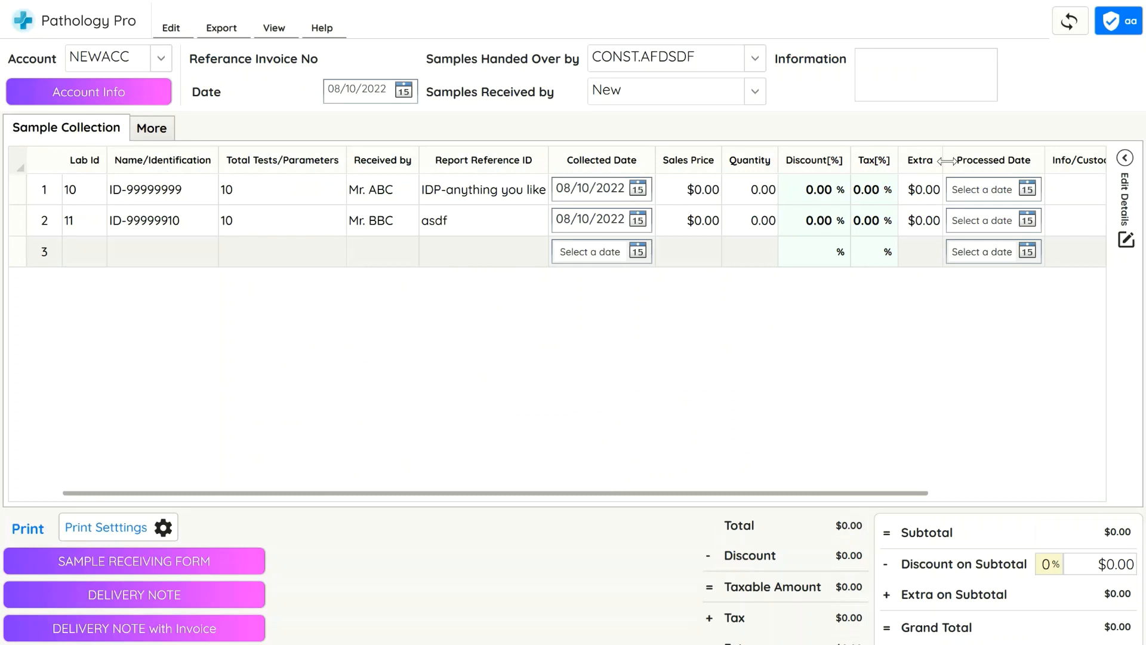
Step: Replace the "Samples Received by" entry with the receiving person's name
{"action": "left_click", "coordinate": [649, 94]}
{"action": "key", "text": "BackSpace"}
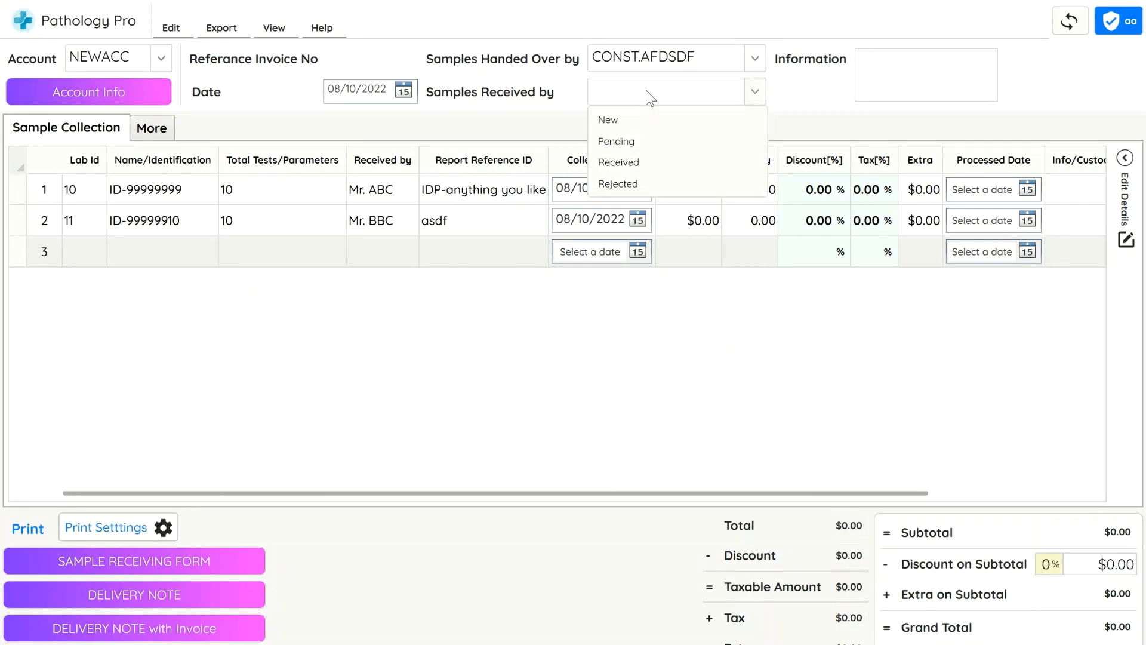
{"action": "type", "text": "R"}
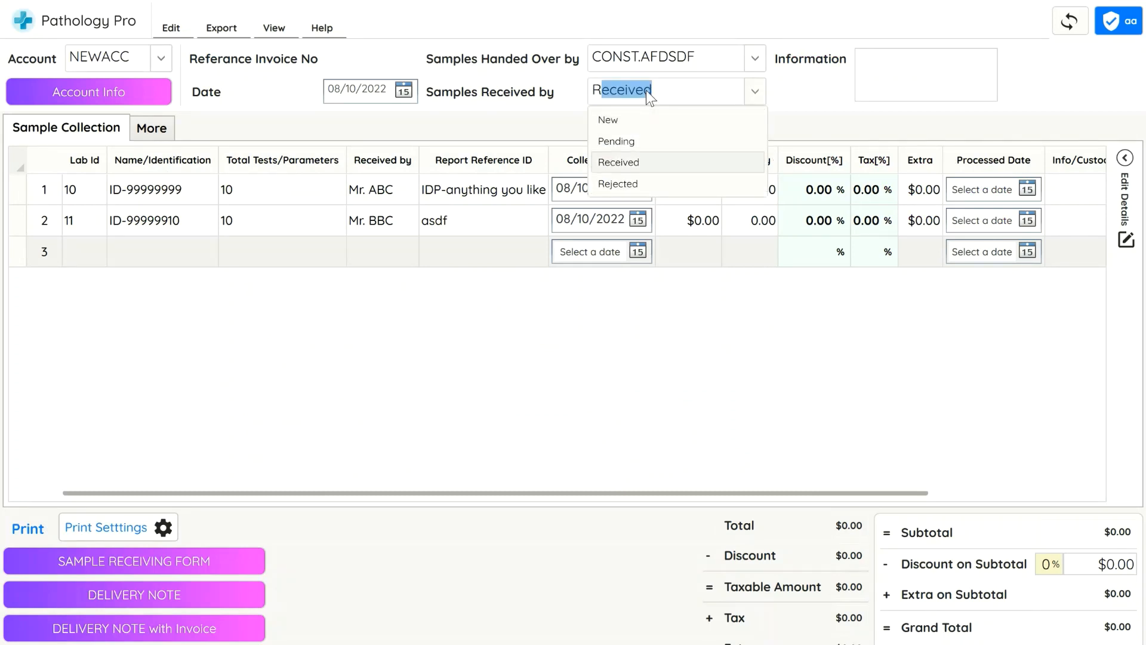
{"action": "key", "text": "BackSpace"}
{"action": "key", "text": "BackSpace"}
{"action": "type", "text": "MR. A"}
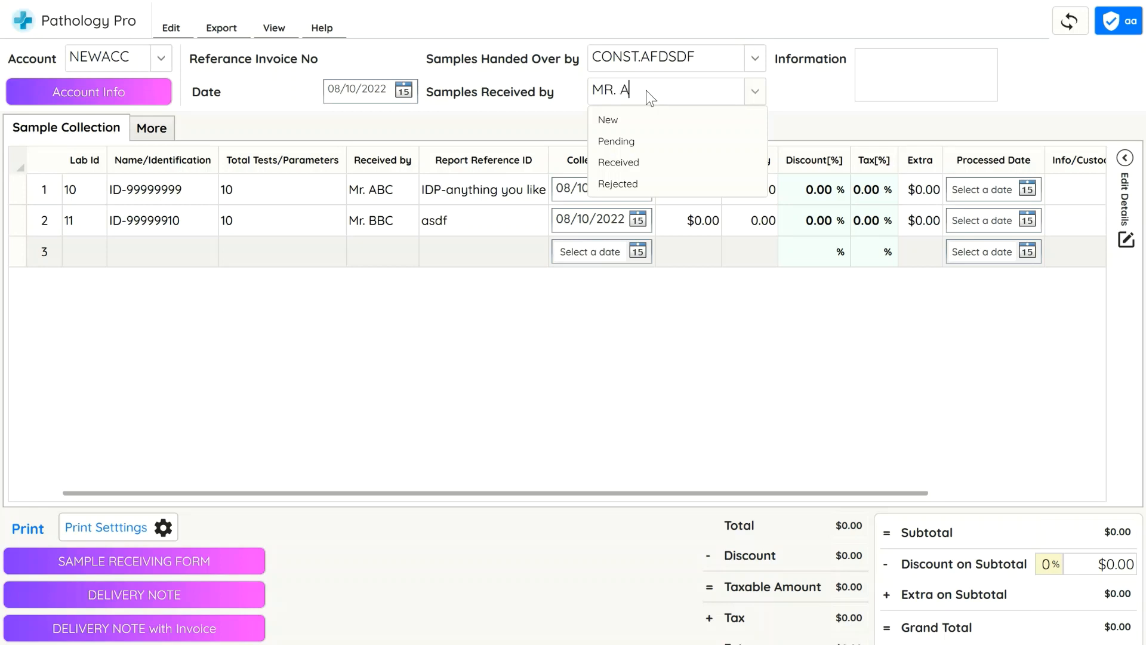
{"action": "type", "text": "BC"}
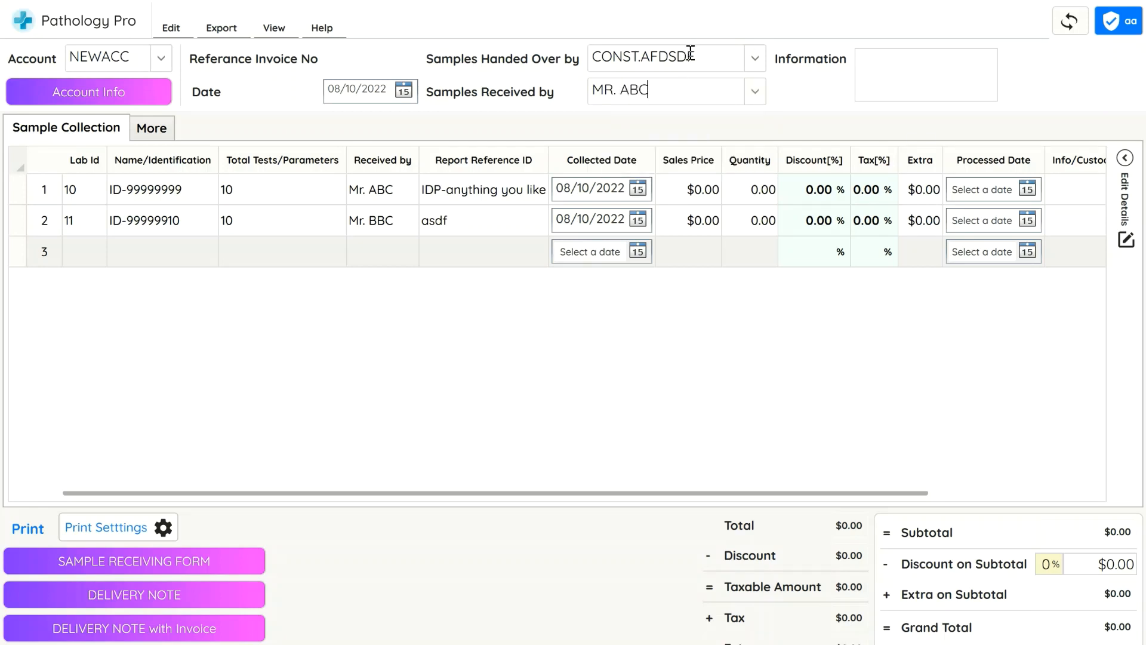
Step: Replace the "Samples Handed Over by" entry with "Police/Authority Name"
{"action": "left_click", "coordinate": [707, 60]}
{"action": "key", "text": "BackSpace"}
{"action": "type", "text": "Police /"}
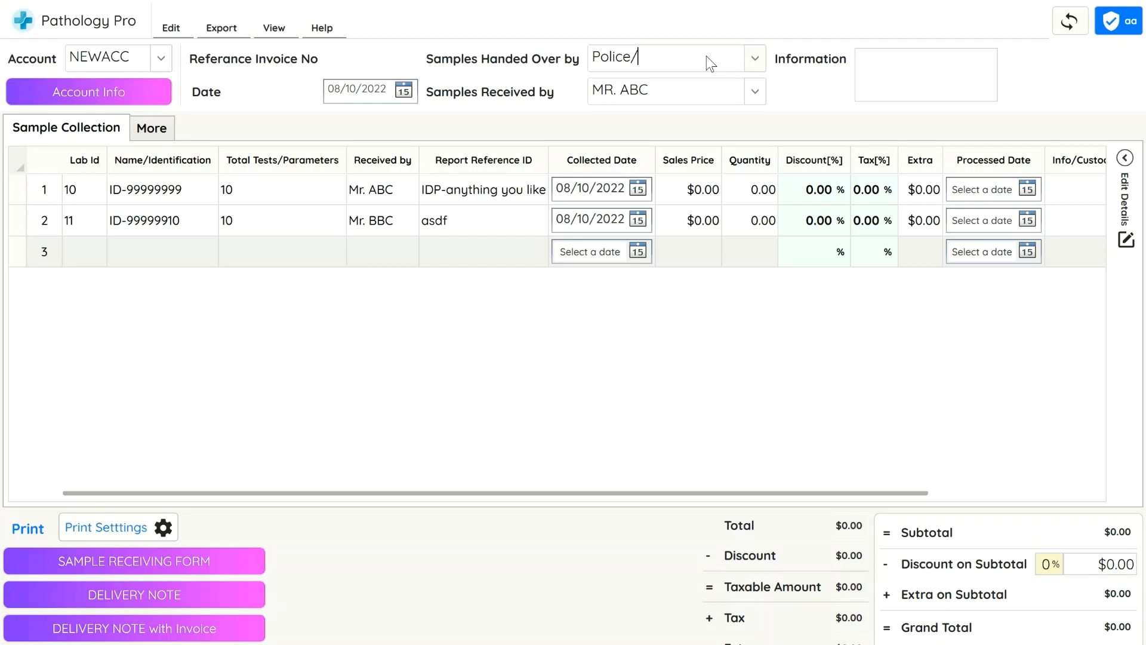
{"action": "type", "text": "Authority Name"}
Step: Enter "Any main info you like to print..." as the invoice information
{"action": "left_click", "coordinate": [904, 77]}
{"action": "type", "text": "Any"}
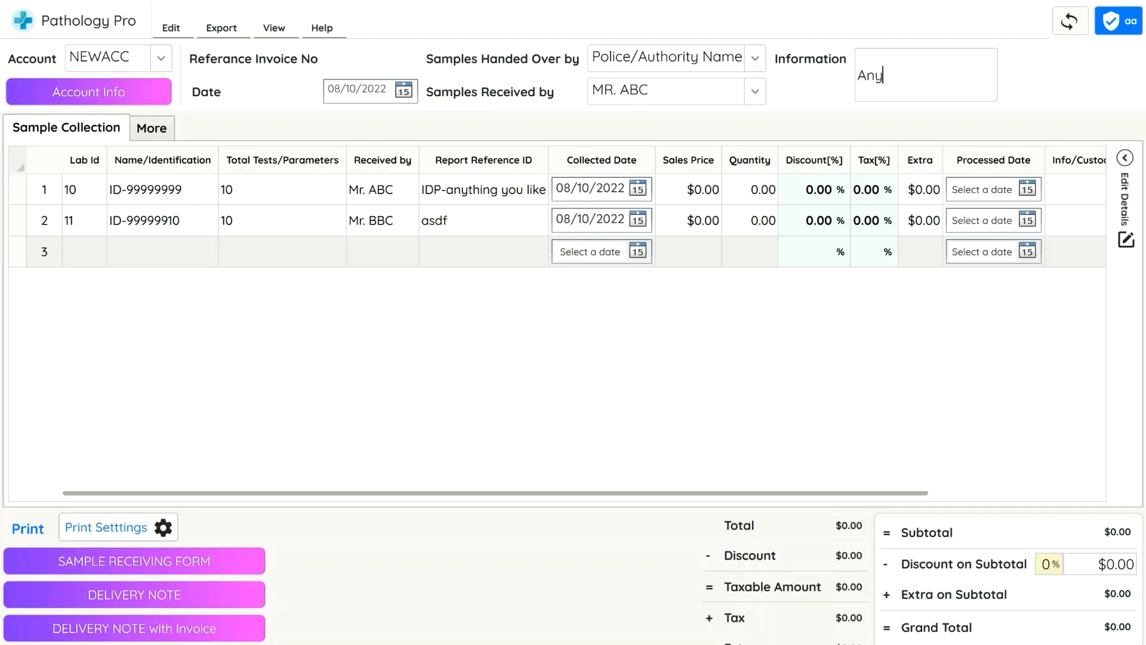
{"action": "type", "text": " main info you like to print..."}
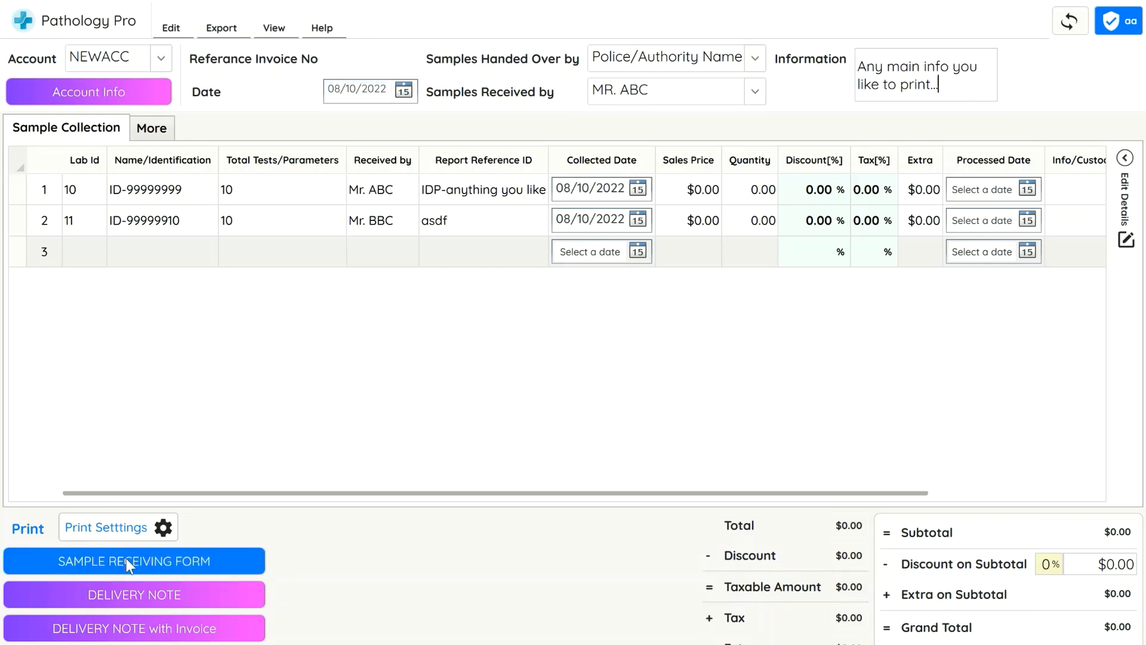
{"action": "left_click", "coordinate": [657, 57]}
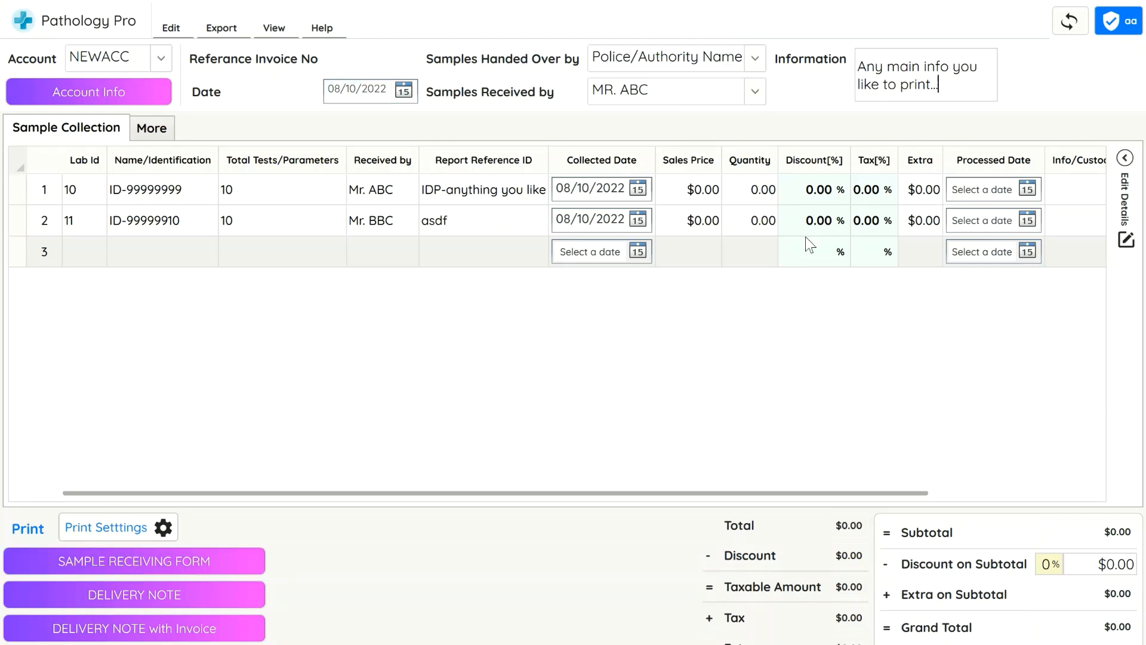
Step: Preview the updated sample receiving form in print layout at 100% zoom to check the handover, receiver and information entries
{"action": "left_click", "coordinate": [213, 555]}
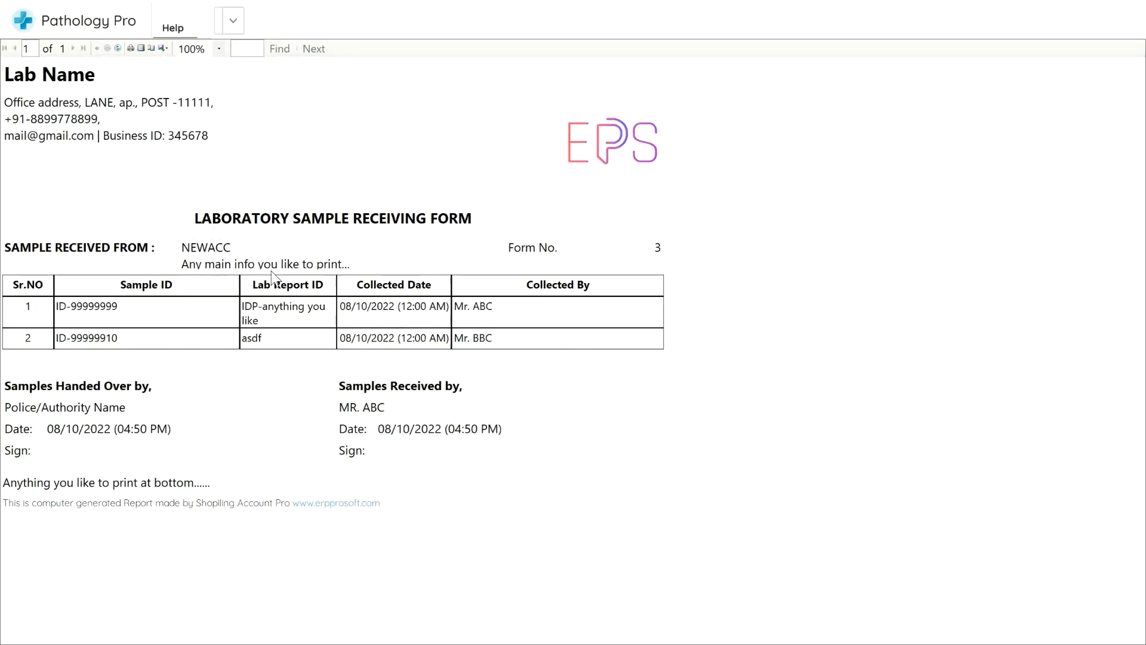
{"action": "left_click", "coordinate": [142, 49]}
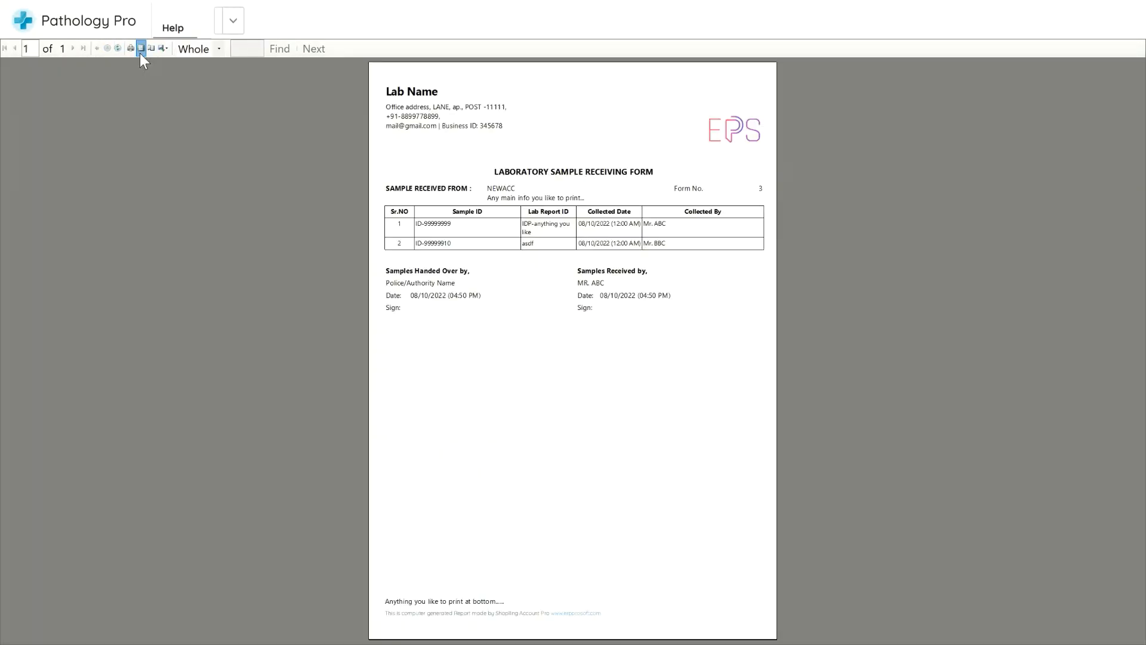
{"action": "left_click", "coordinate": [215, 49]}
{"action": "left_click", "coordinate": [194, 137]}
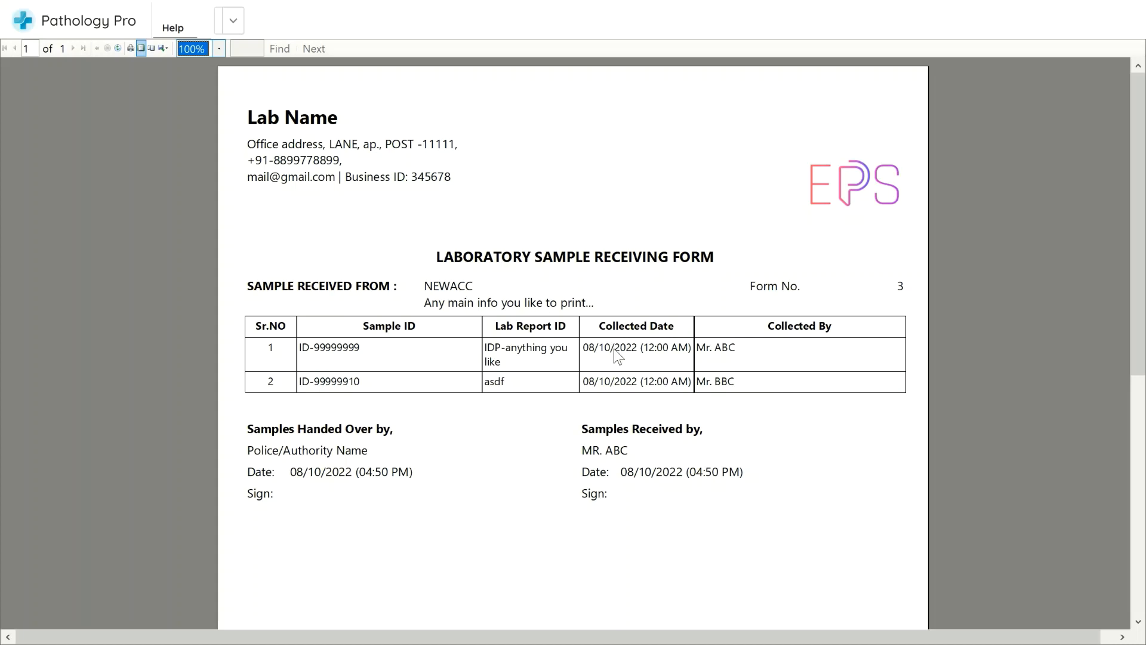
Step: Preview the delivery note in print layout at 100% zoom to check its sample entries and empty columns
{"action": "left_click", "coordinate": [1125, 1]}
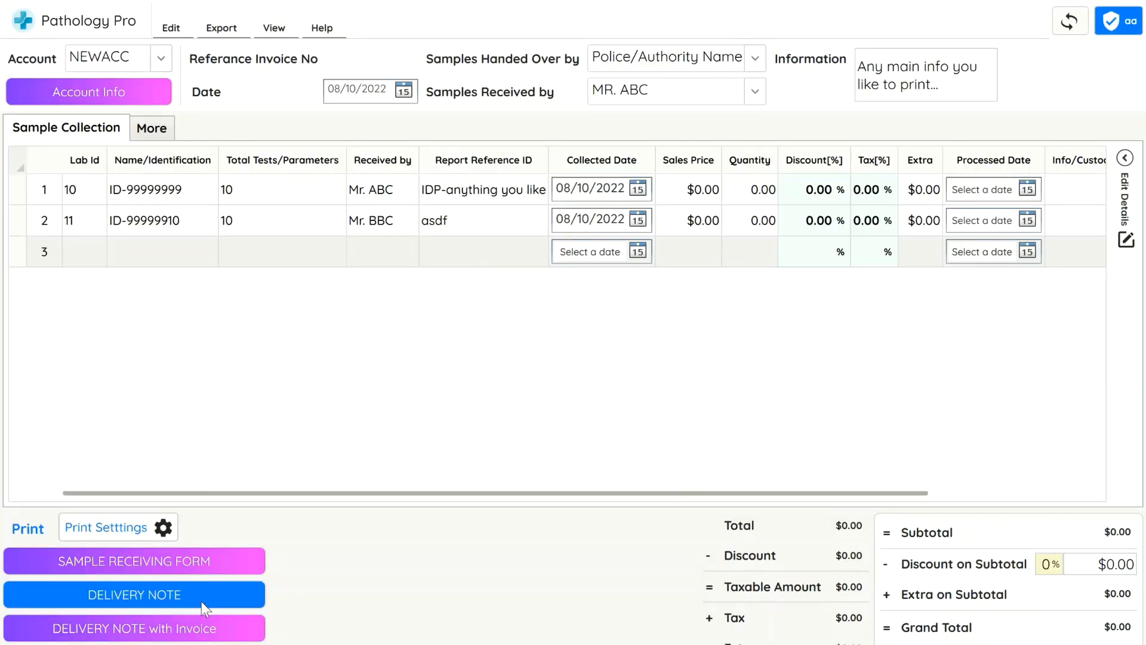
{"action": "left_click", "coordinate": [184, 597]}
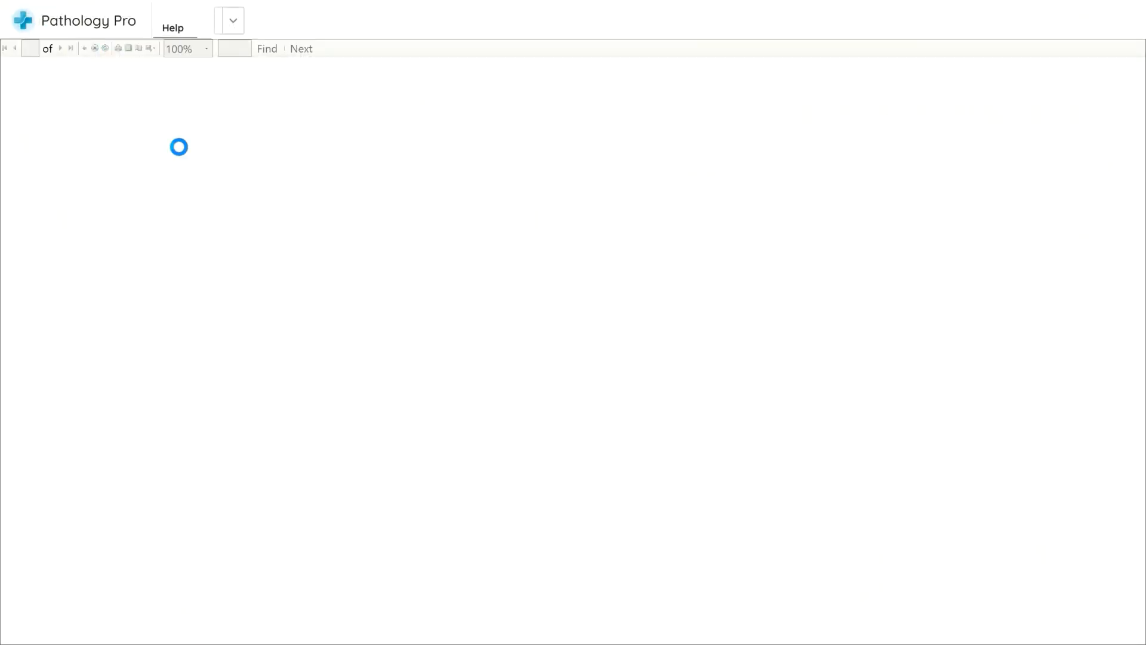
{"action": "left_click", "coordinate": [145, 49]}
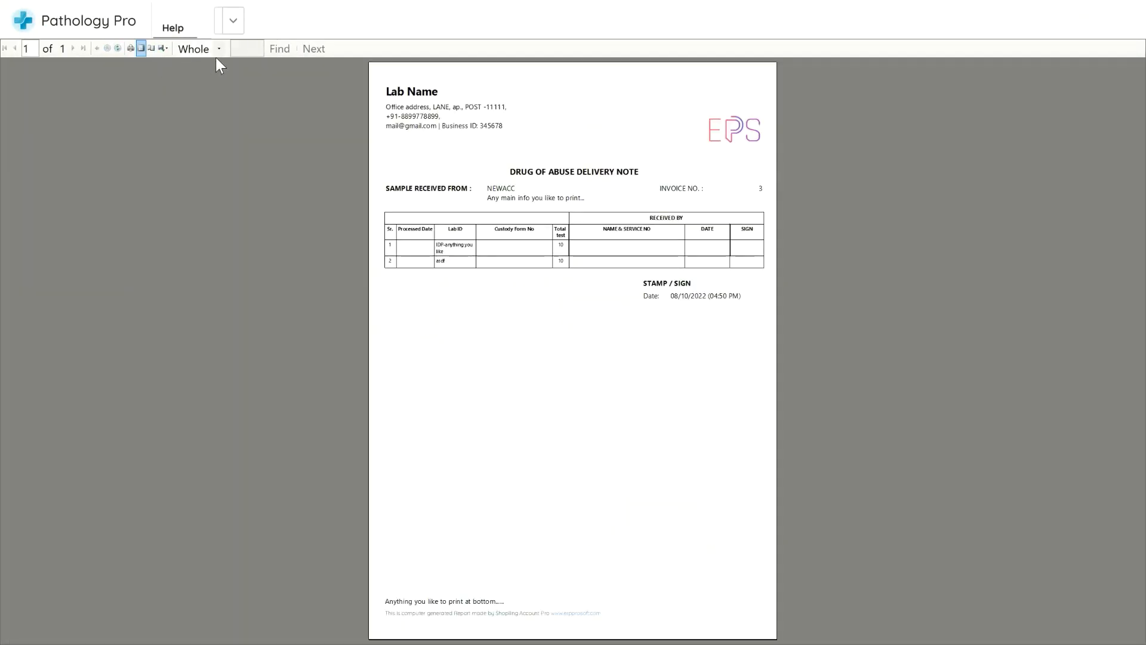
{"action": "left_click", "coordinate": [218, 49]}
{"action": "left_click", "coordinate": [192, 137]}
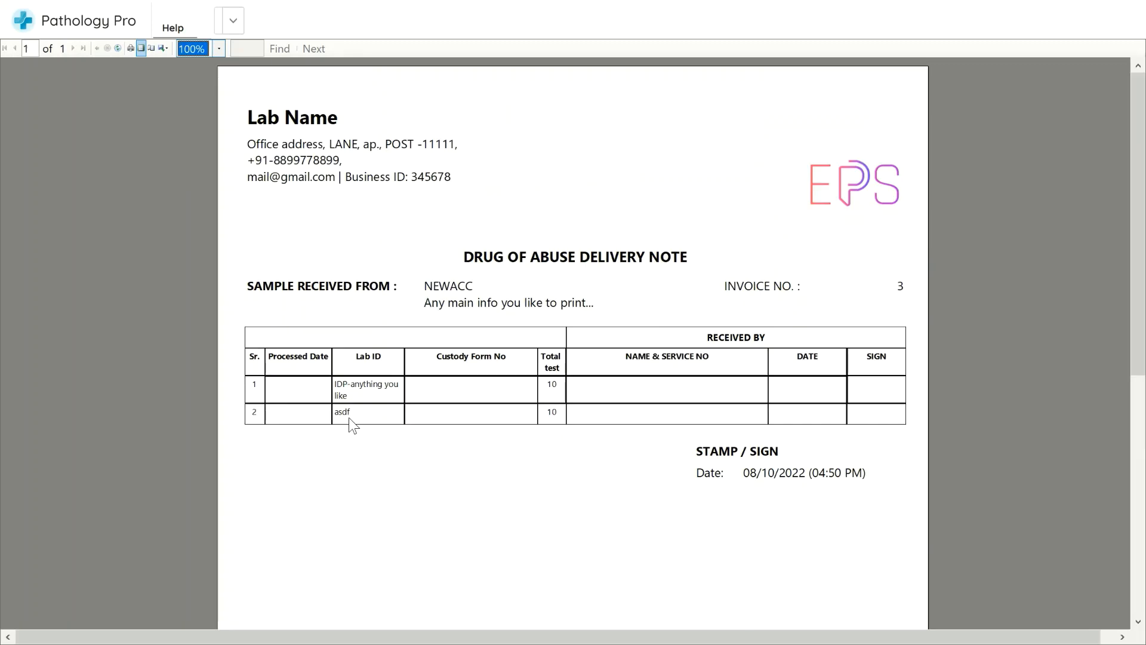
{"action": "left_click", "coordinate": [1126, 1]}
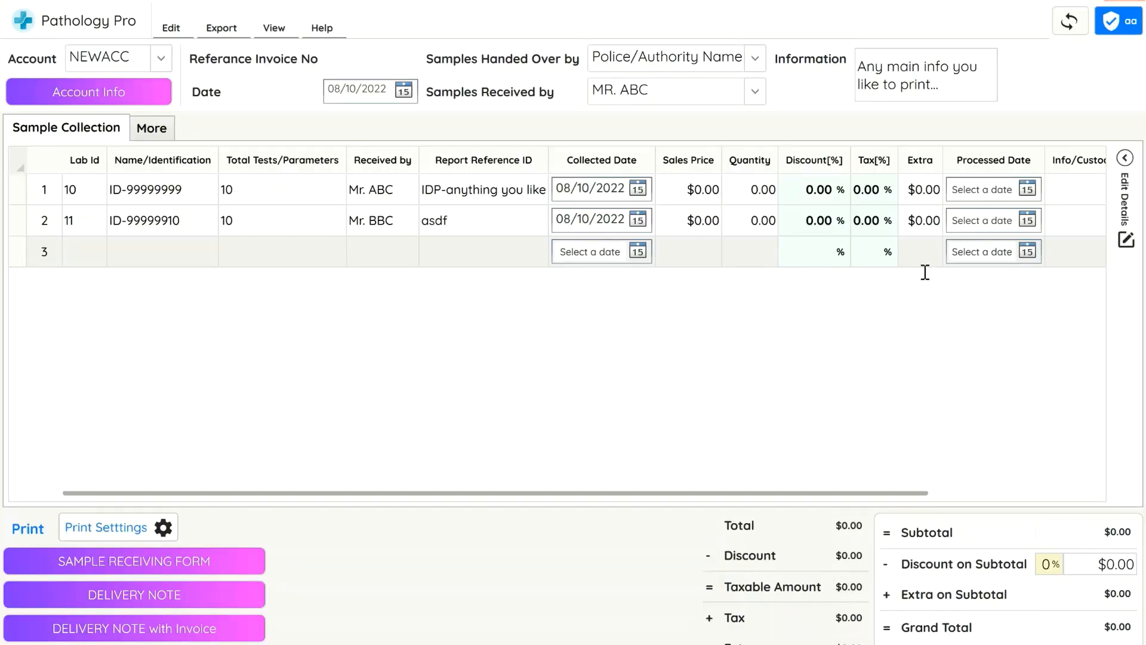
Step: Set the processed date of both samples to 10/10/2022 and save the update
{"action": "left_click_drag", "start_coordinate": [625, 494], "coordinate": [824, 495]}
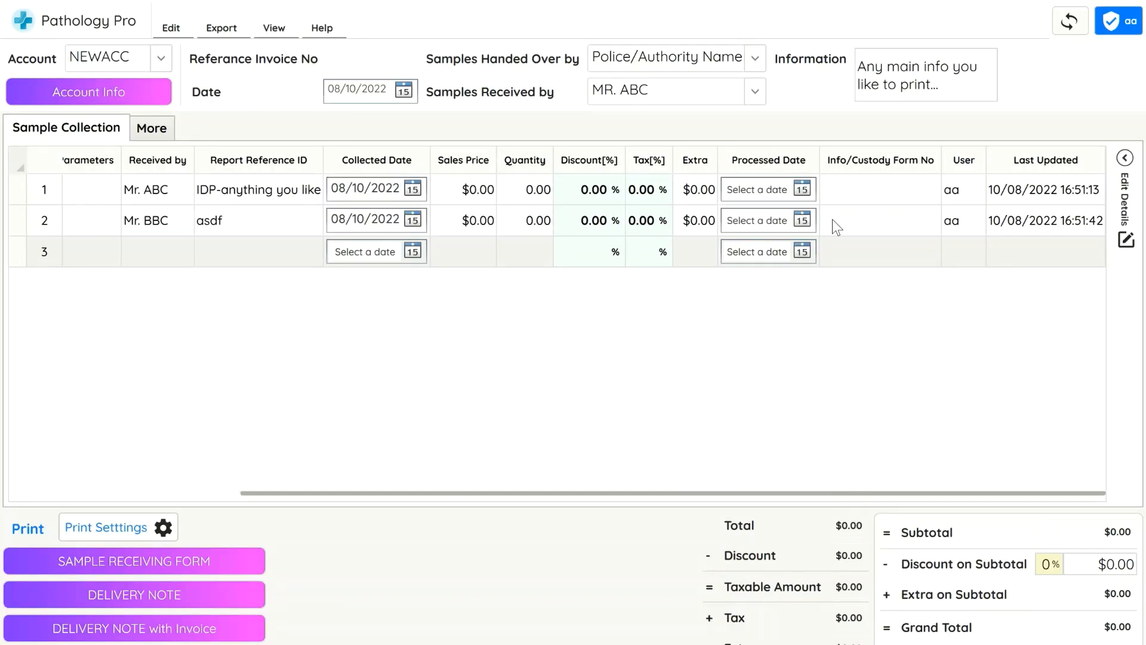
{"action": "left_click", "coordinate": [806, 190]}
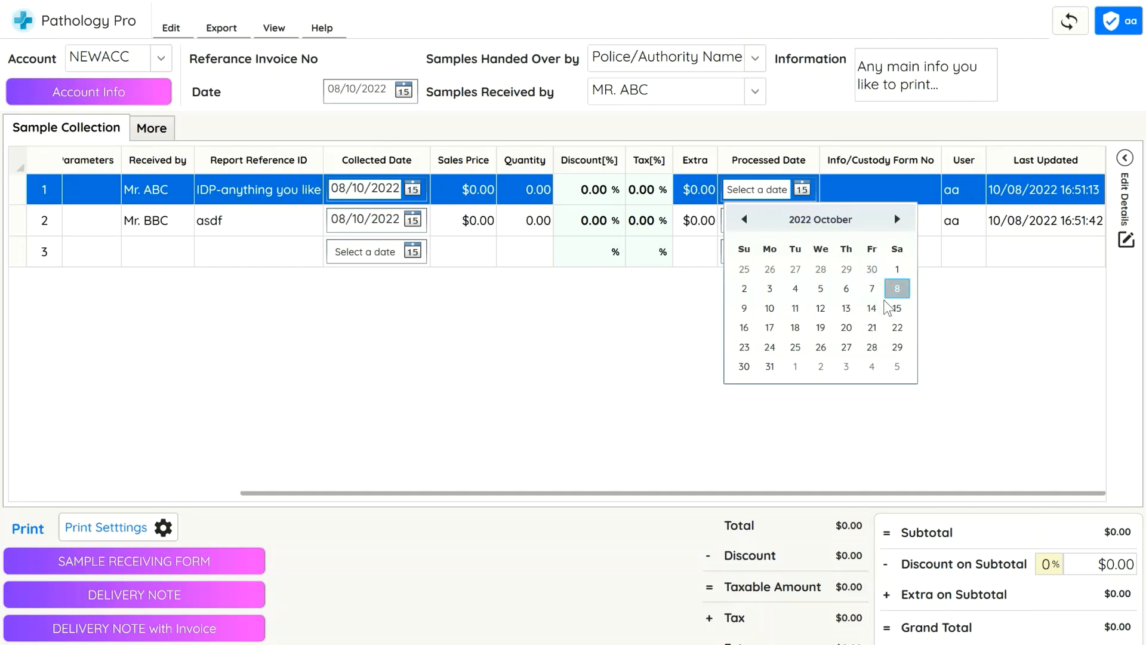
{"action": "left_click", "coordinate": [770, 308]}
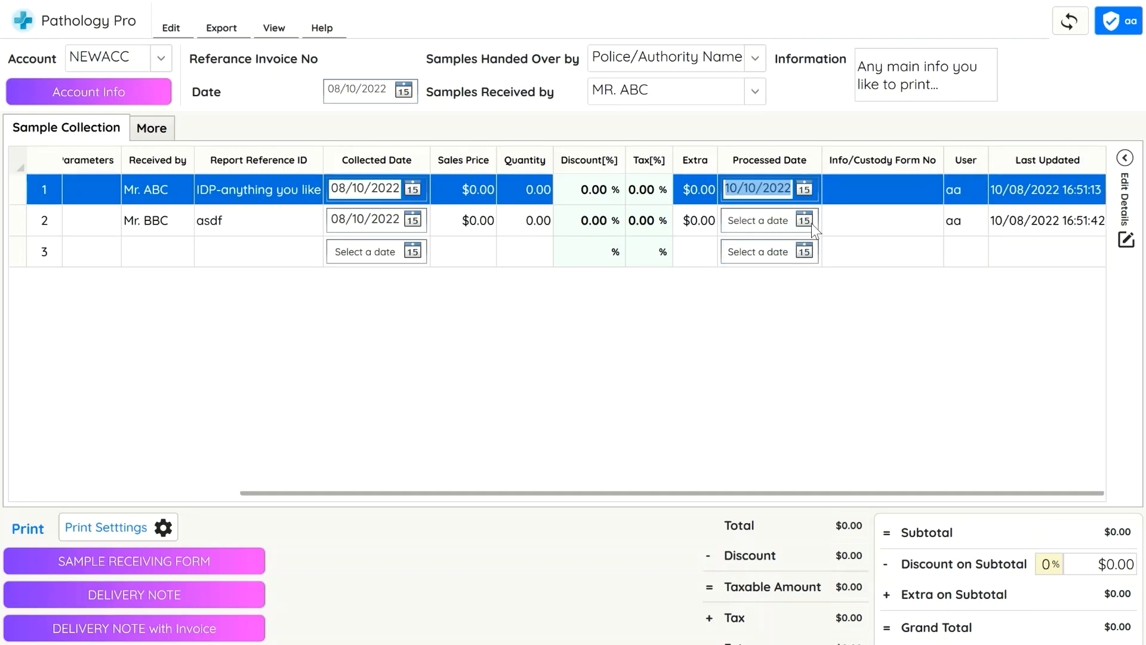
{"action": "left_click", "coordinate": [810, 220]}
{"action": "left_click", "coordinate": [810, 220]}
{"action": "left_click", "coordinate": [811, 220]}
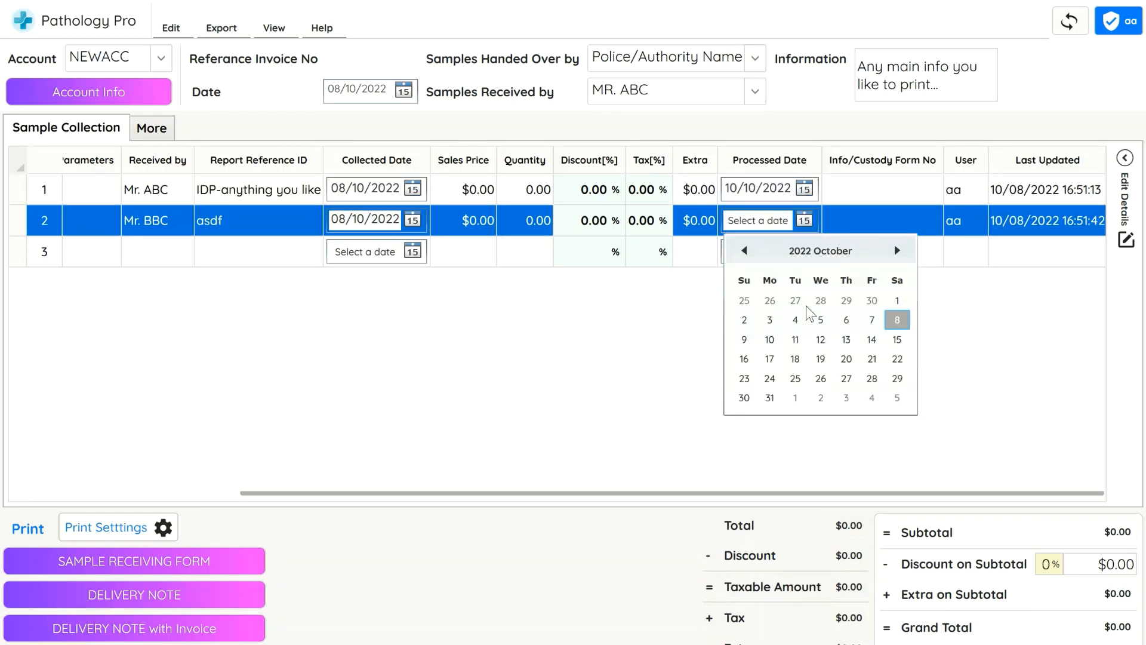
{"action": "left_click", "coordinate": [770, 339]}
{"action": "left_click", "coordinate": [847, 192]}
{"action": "left_click", "coordinate": [847, 192]}
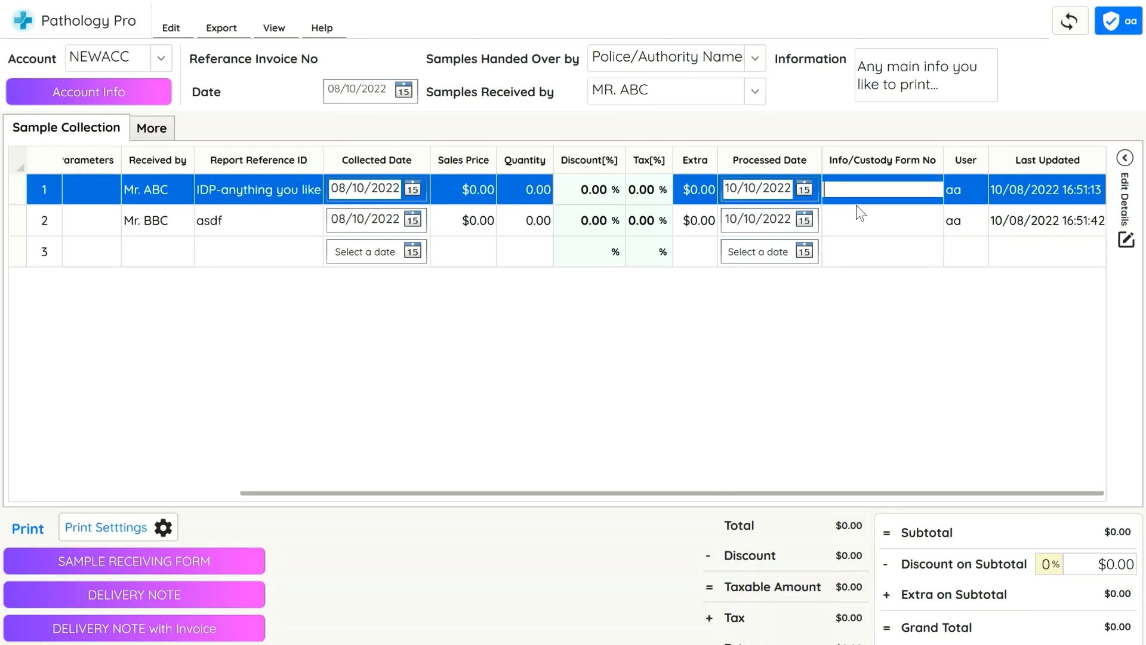
{"action": "left_click", "coordinate": [853, 221]}
{"action": "left_click", "coordinate": [508, 398]}
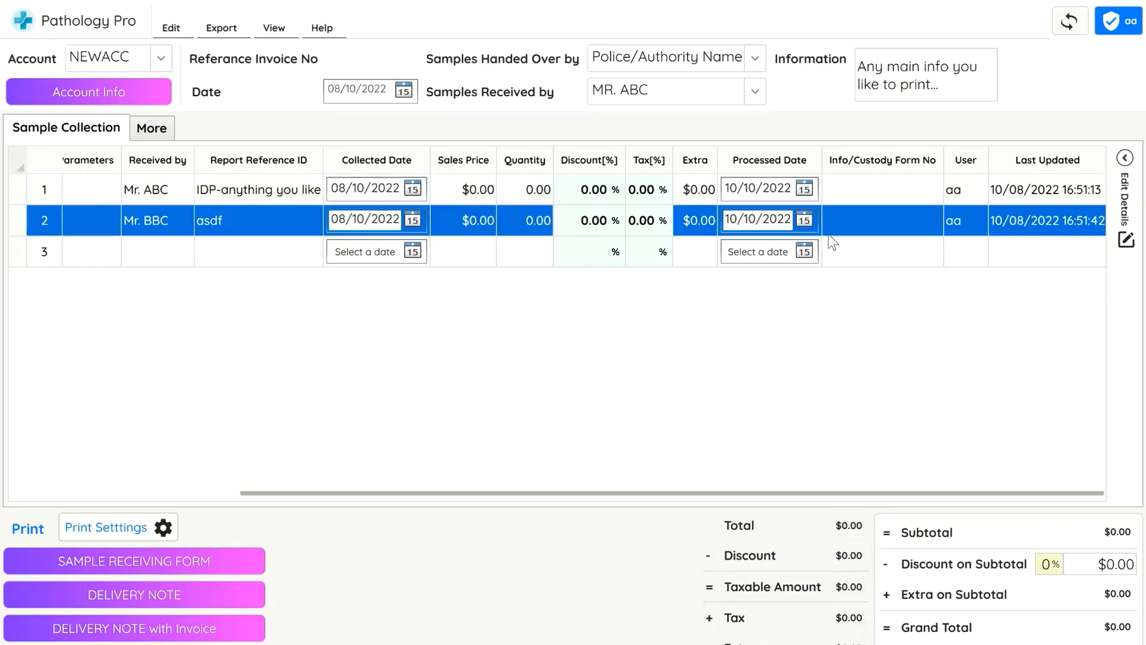
Step: Enter "their info...." as the first sample's Info/Custody Form No and save the update
{"action": "left_click", "coordinate": [862, 222]}
{"action": "left_click", "coordinate": [886, 202]}
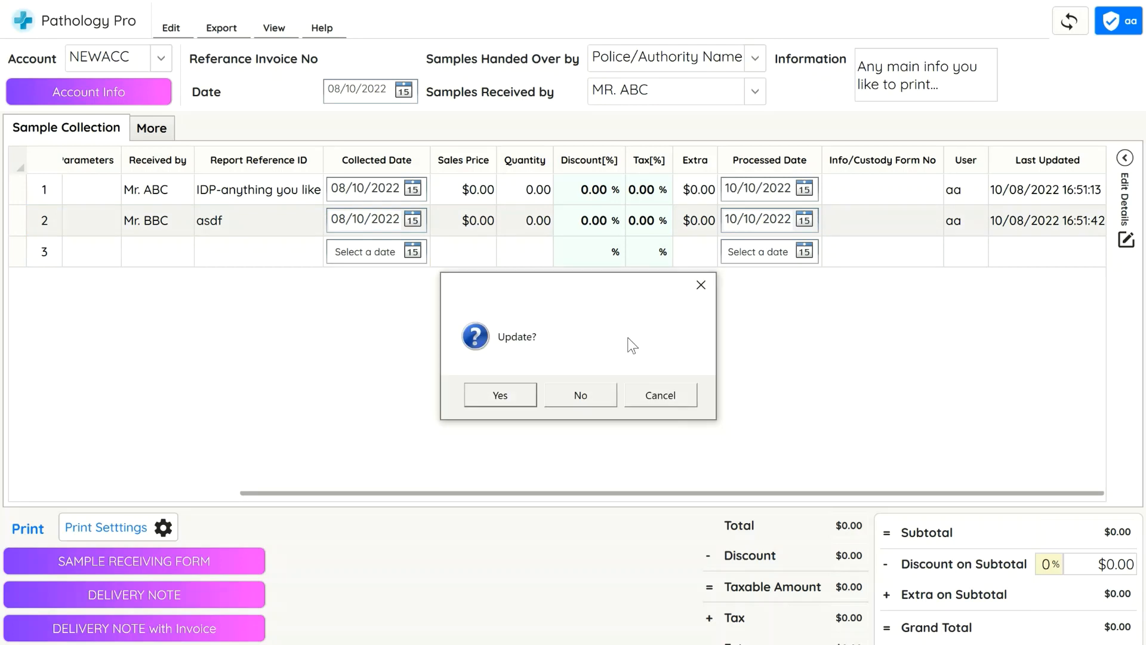
{"action": "left_click", "coordinate": [580, 395]}
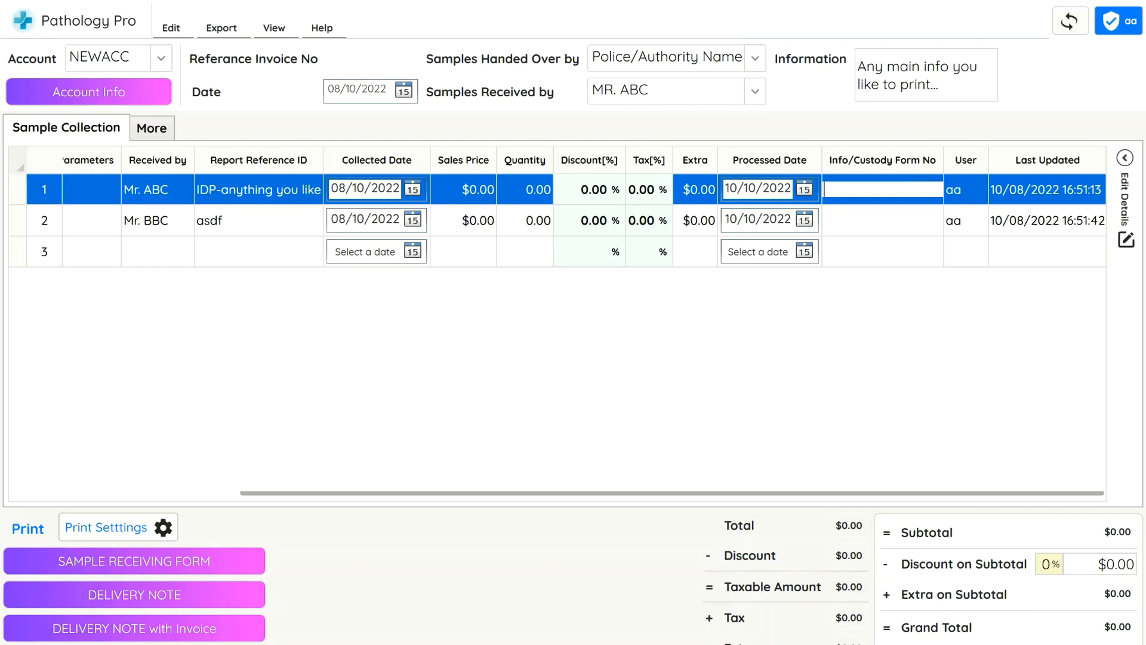
{"action": "type", "text": "Handow"}
{"action": "key", "text": "BackSpace"}
{"action": "key", "text": "ctrl+a"}
{"action": "key", "text": "BackSpace"}
{"action": "type", "text": "their info...."}
{"action": "key", "text": "Tab"}
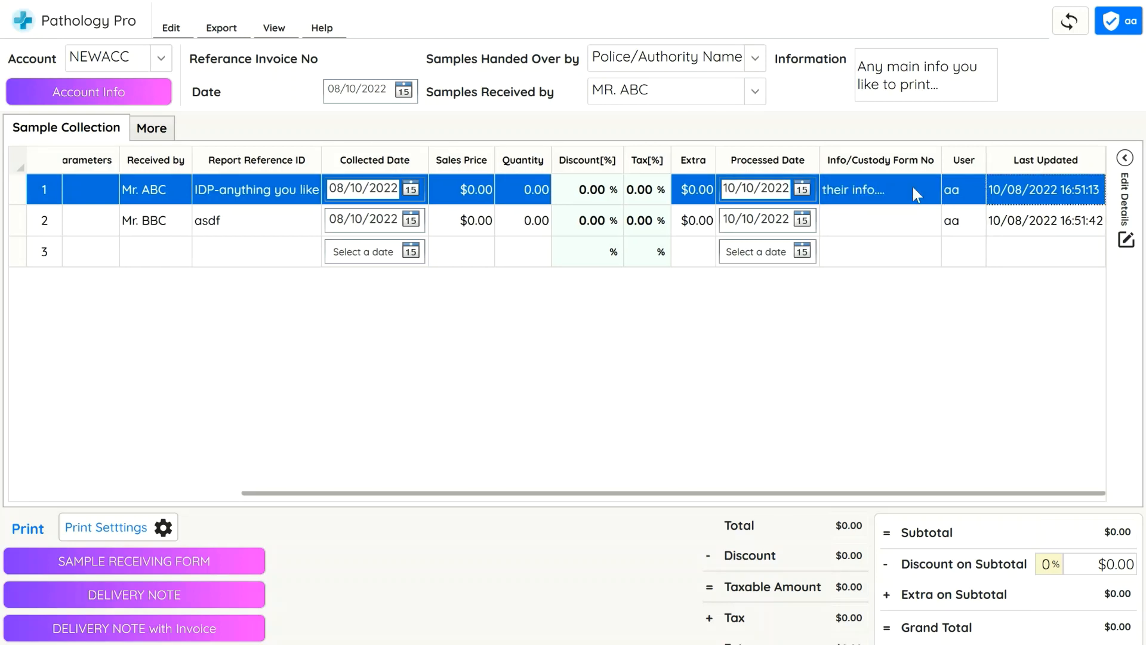
{"action": "left_click", "coordinate": [894, 212]}
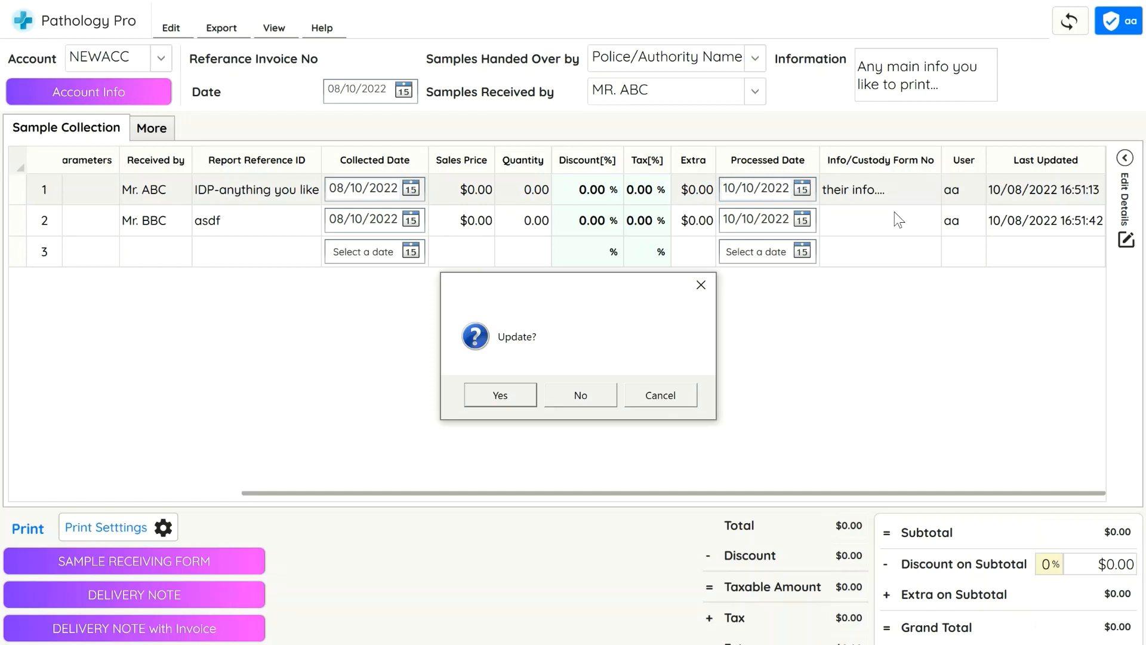
{"action": "left_click", "coordinate": [508, 401]}
Step: Enter "their custory form no for reference" as the second sample's Info/Custody Form No
{"action": "left_click", "coordinate": [861, 220]}
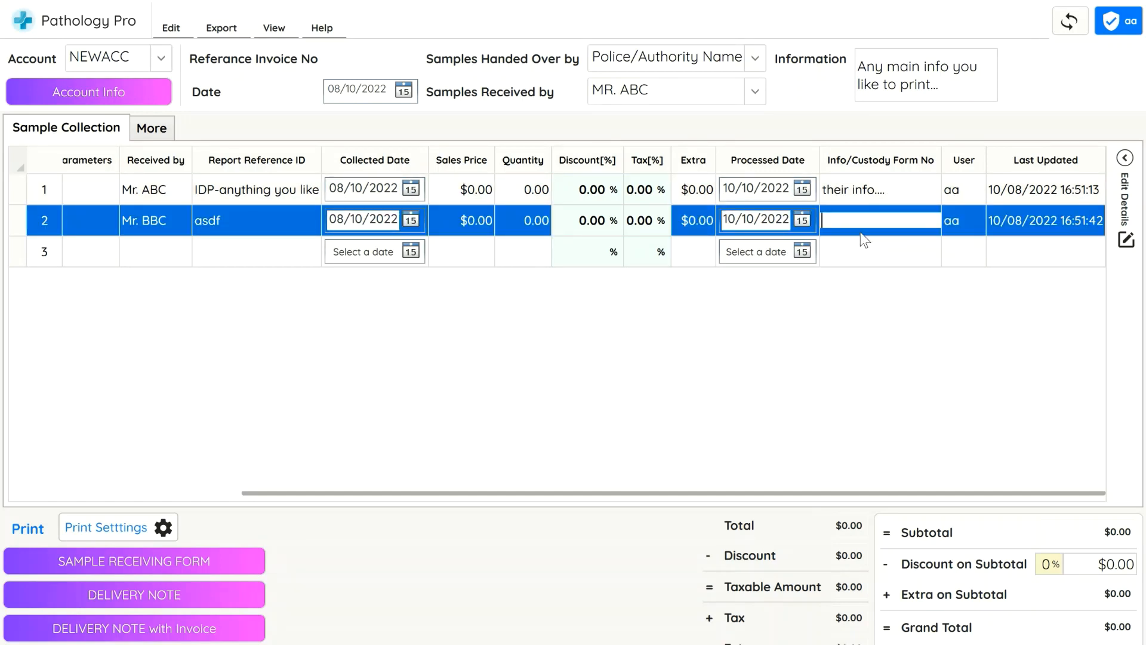
{"action": "type", "text": "their custory form no"}
{"action": "type", "text": "for re"}
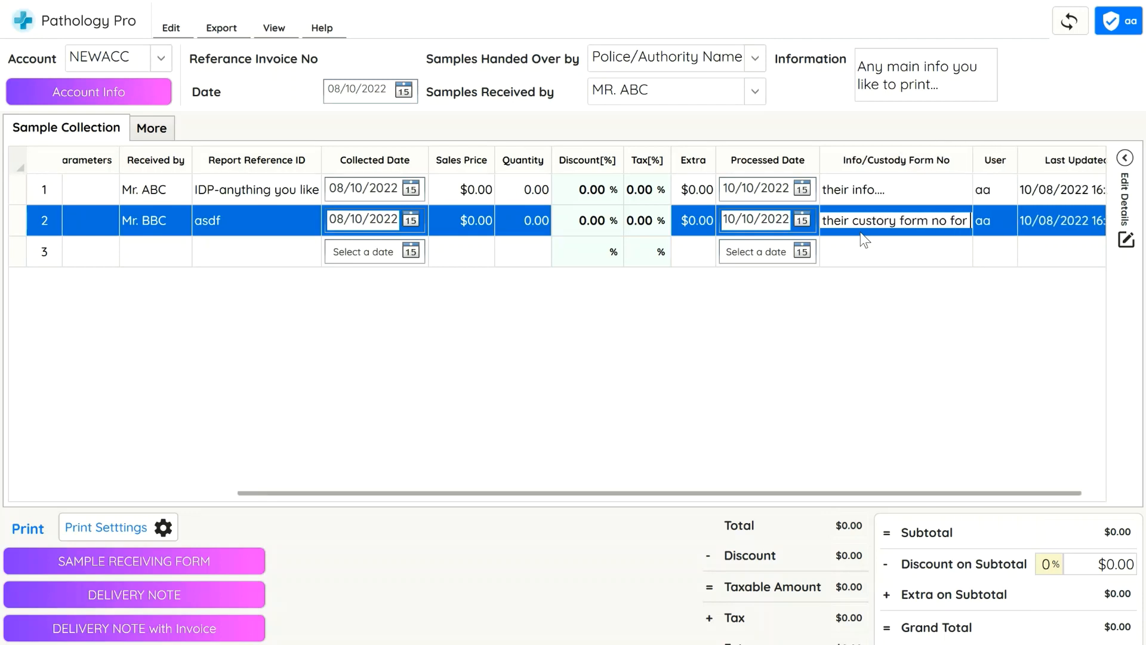
{"action": "type", "text": "ferenc"}
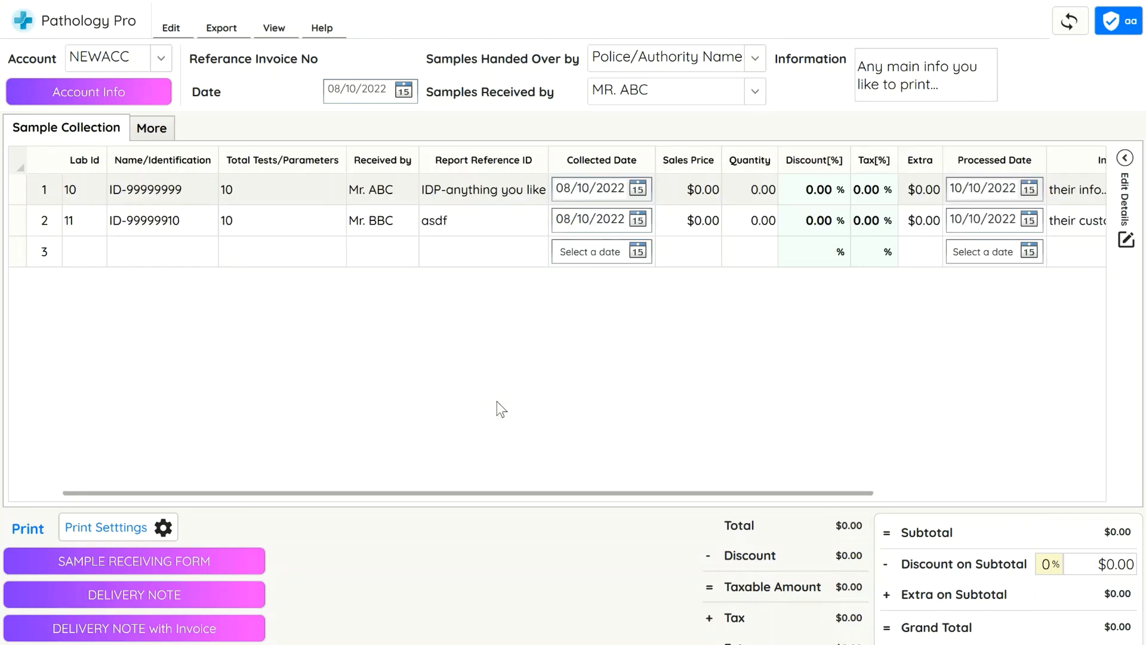
Step: Preview the updated delivery note in print layout at 100% zoom to check the processed dates, custody form entries and footer
{"action": "left_click", "coordinate": [184, 595]}
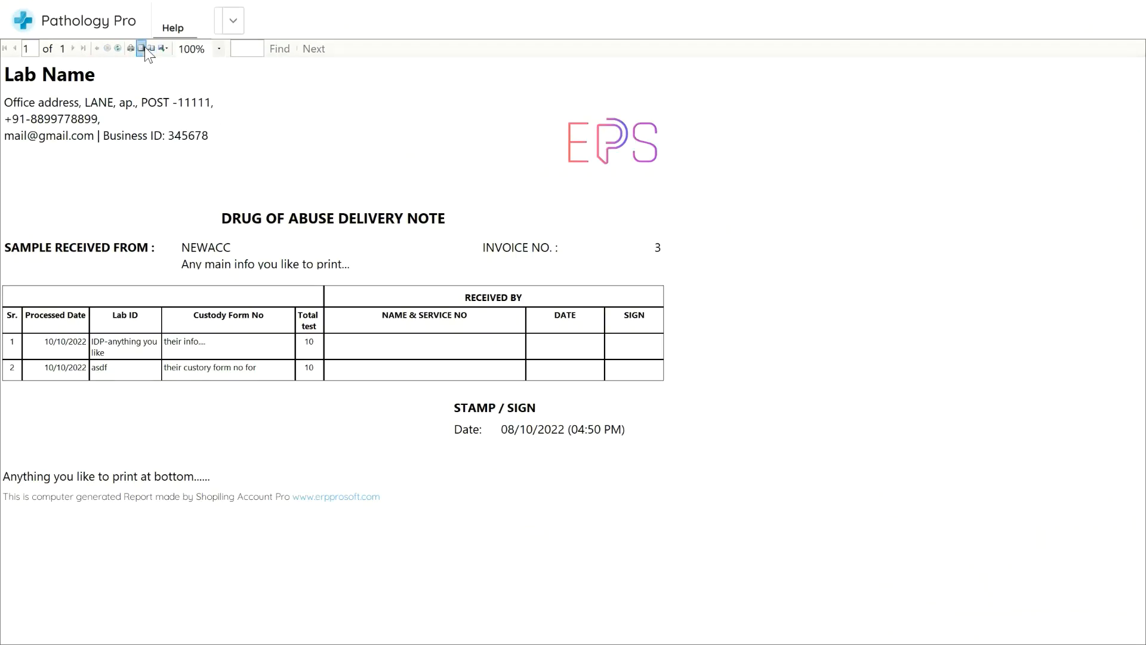
{"action": "left_click", "coordinate": [142, 48]}
{"action": "left_click", "coordinate": [194, 49]}
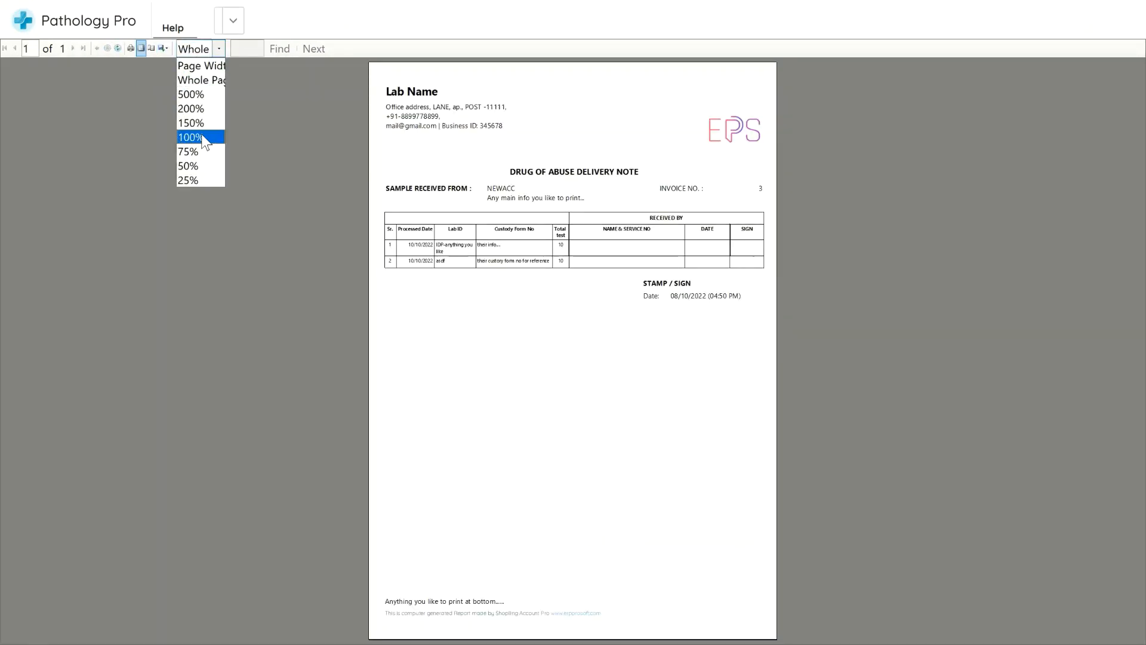
{"action": "left_click", "coordinate": [190, 138]}
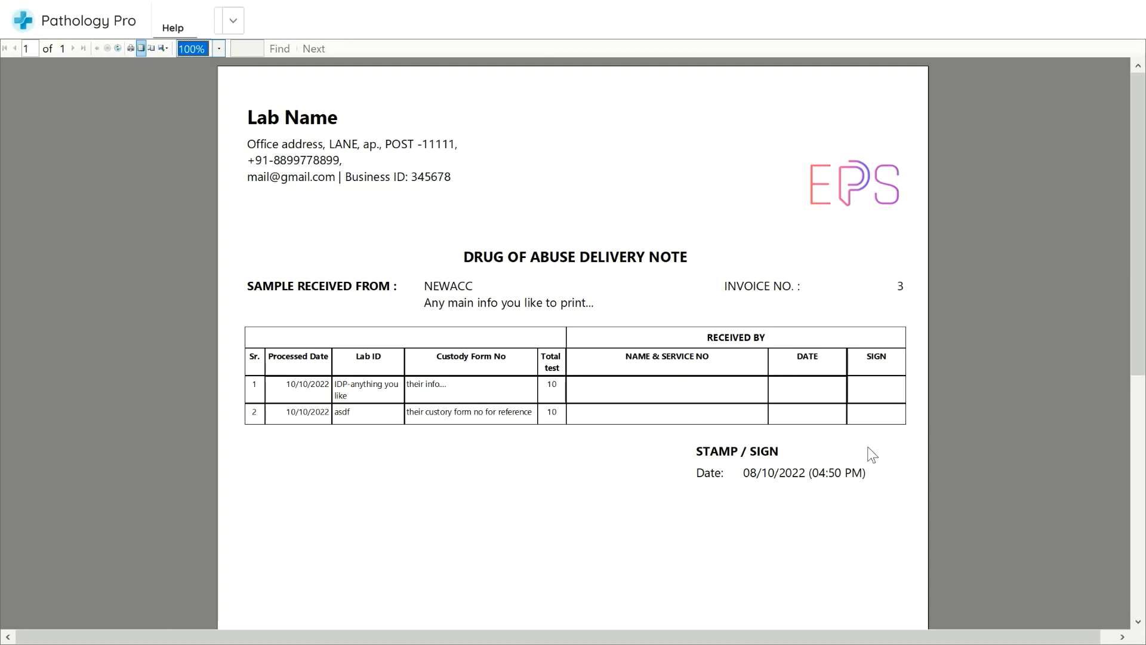
{"action": "scroll", "coordinate": [786, 487], "scroll_direction": "down", "scroll_amount": 5}
{"action": "scroll", "coordinate": [736, 399], "scroll_direction": "down", "scroll_amount": 3}
{"action": "scroll", "coordinate": [736, 399], "scroll_direction": "up", "scroll_amount": 10}
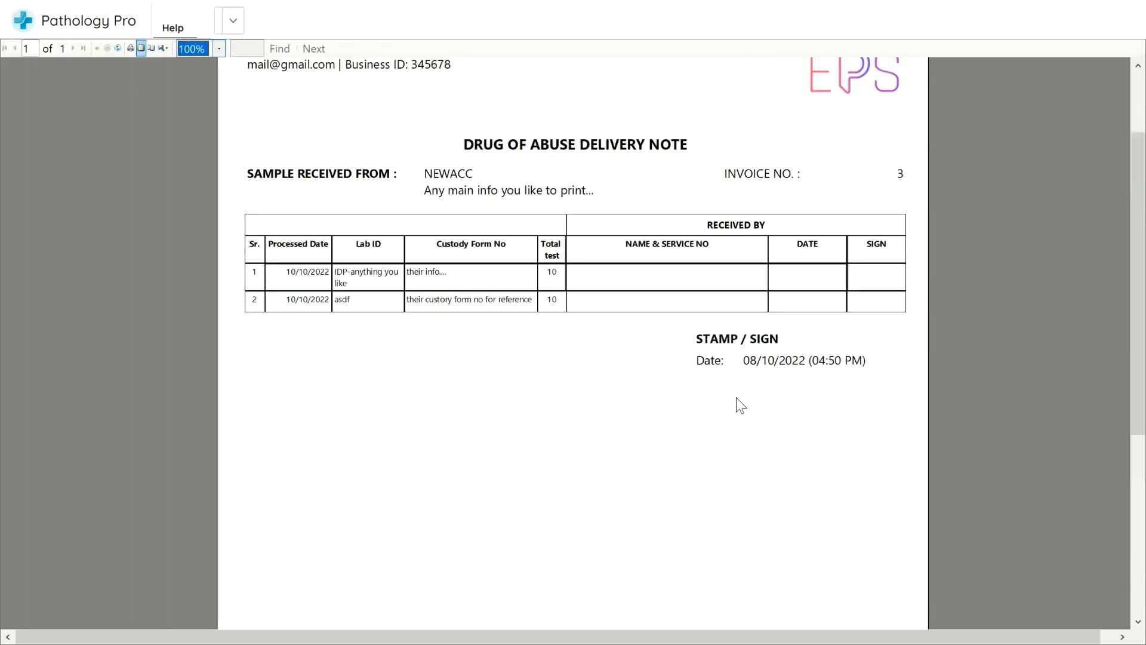
{"action": "scroll", "coordinate": [900, 203], "scroll_direction": "down", "scroll_amount": 10}
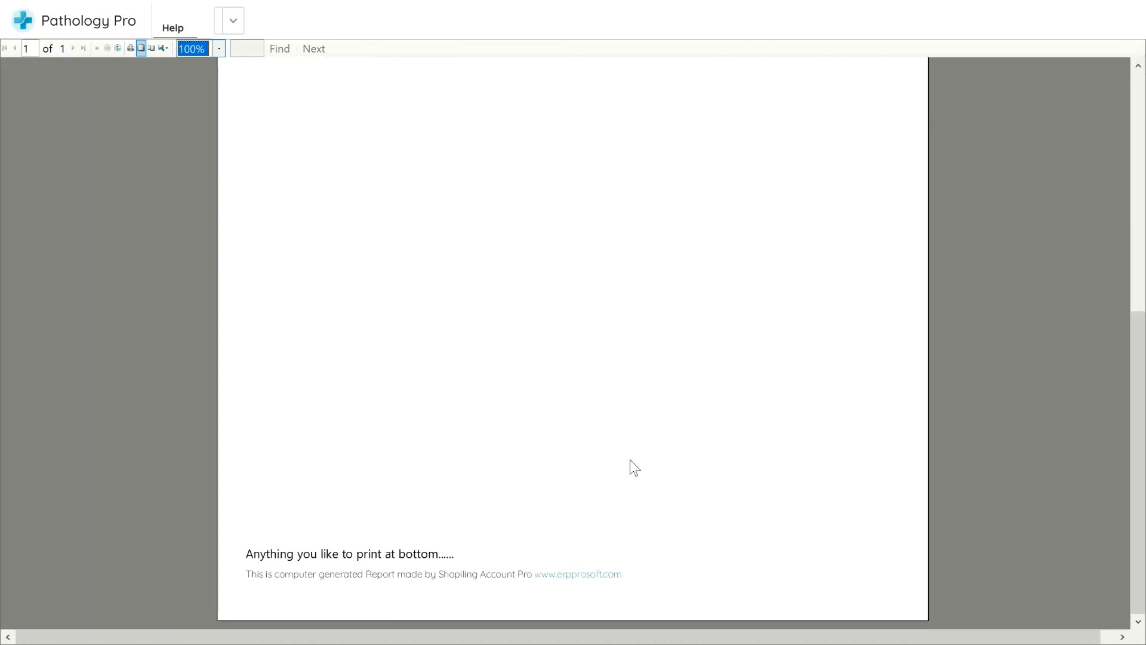
{"action": "left_click", "coordinate": [1125, 2]}
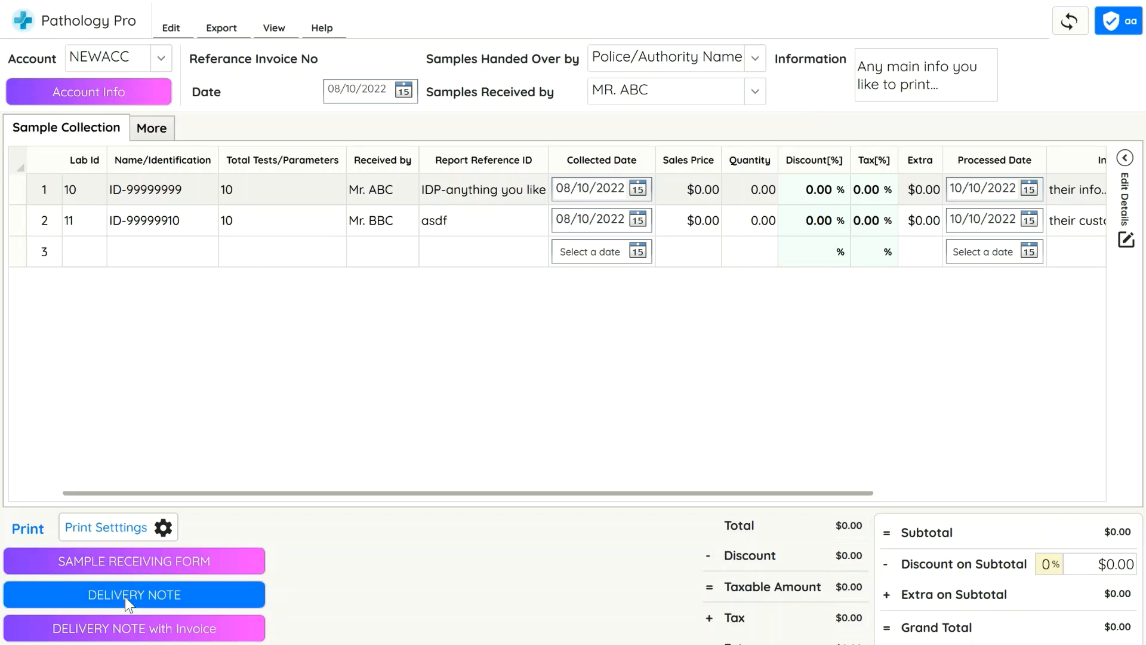
Step: Change the print font type to Sitka Text in the print settings and save the settings
{"action": "left_click", "coordinate": [131, 523]}
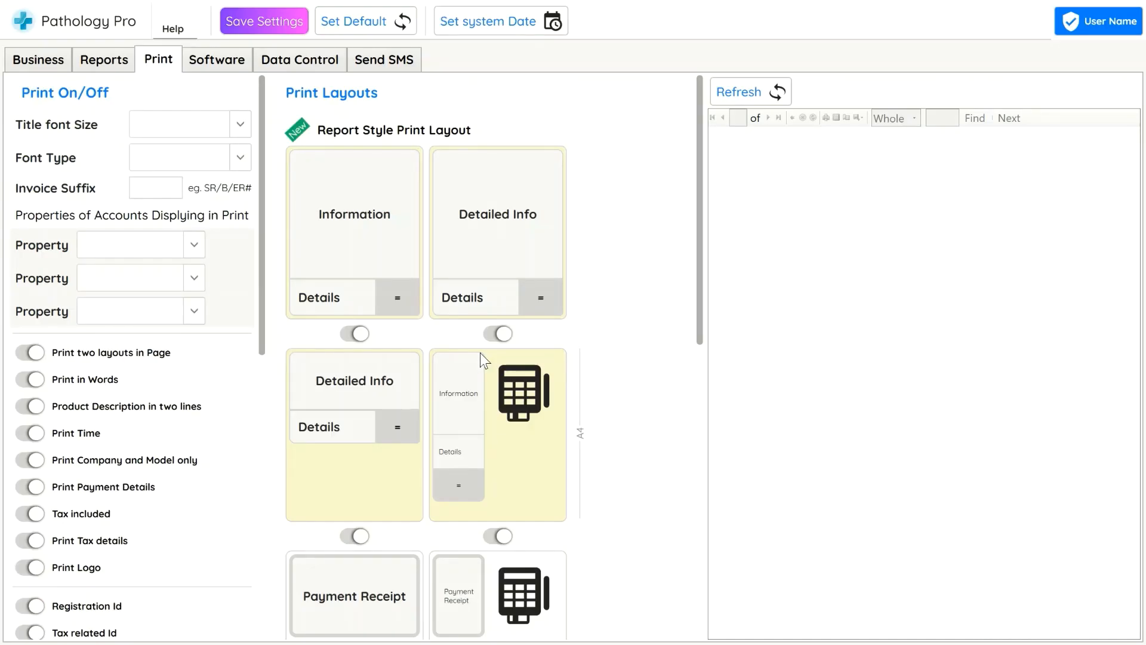
{"action": "left_click", "coordinate": [122, 67]}
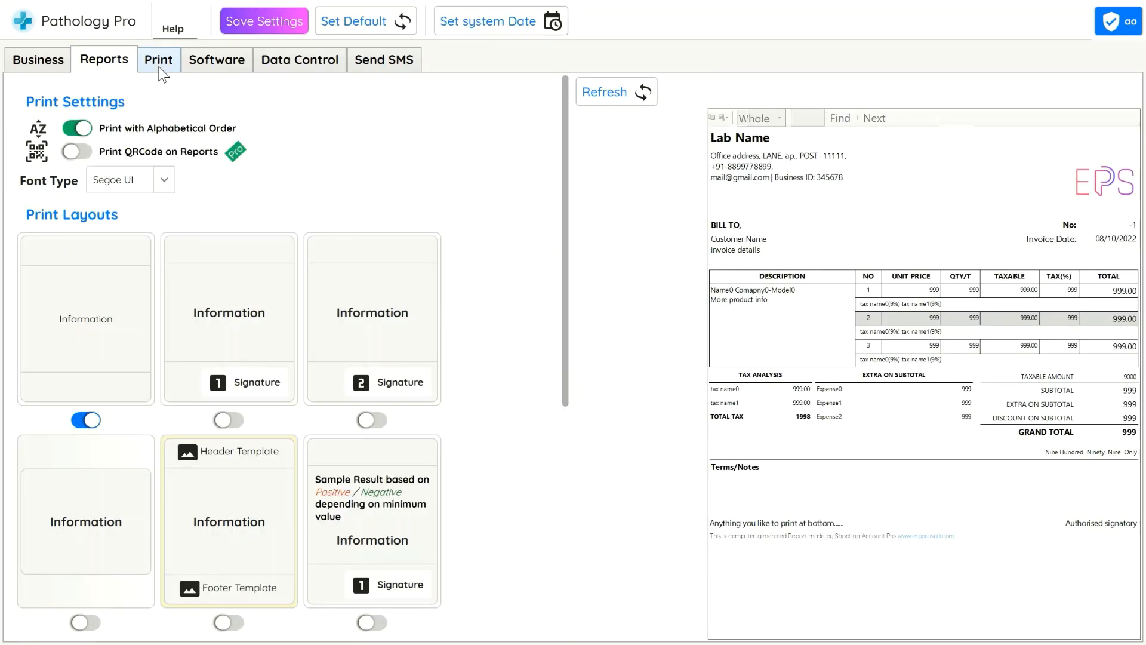
{"action": "left_click", "coordinate": [156, 59]}
{"action": "left_click", "coordinate": [186, 158]}
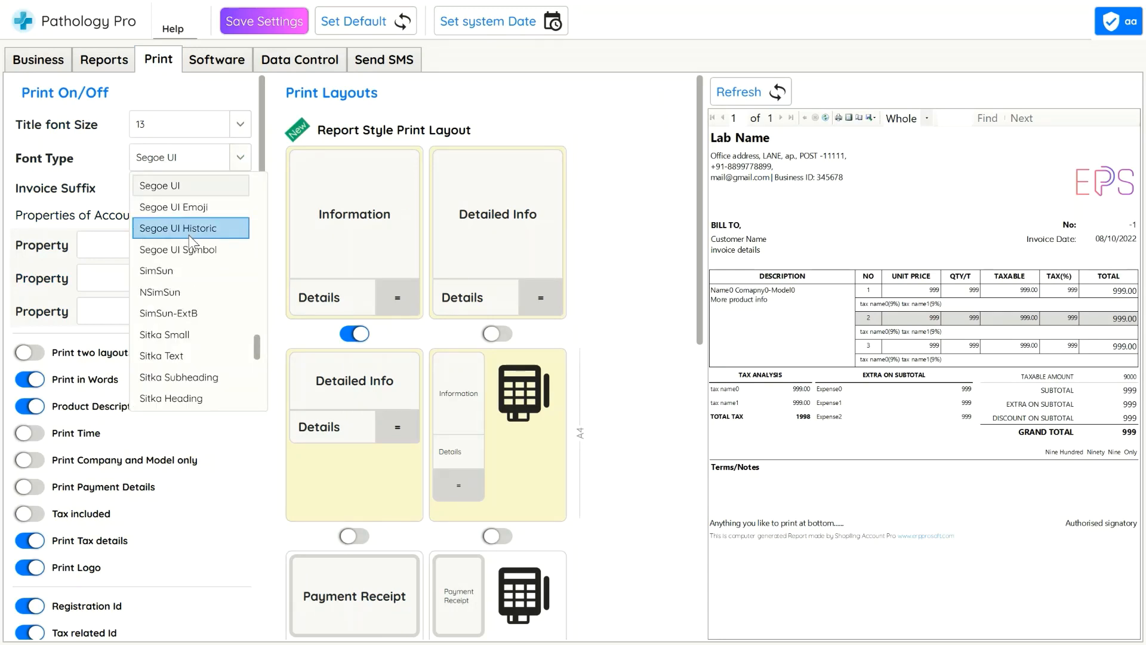
{"action": "left_click", "coordinate": [191, 228]}
{"action": "left_click", "coordinate": [214, 160]}
{"action": "left_click", "coordinate": [209, 315]}
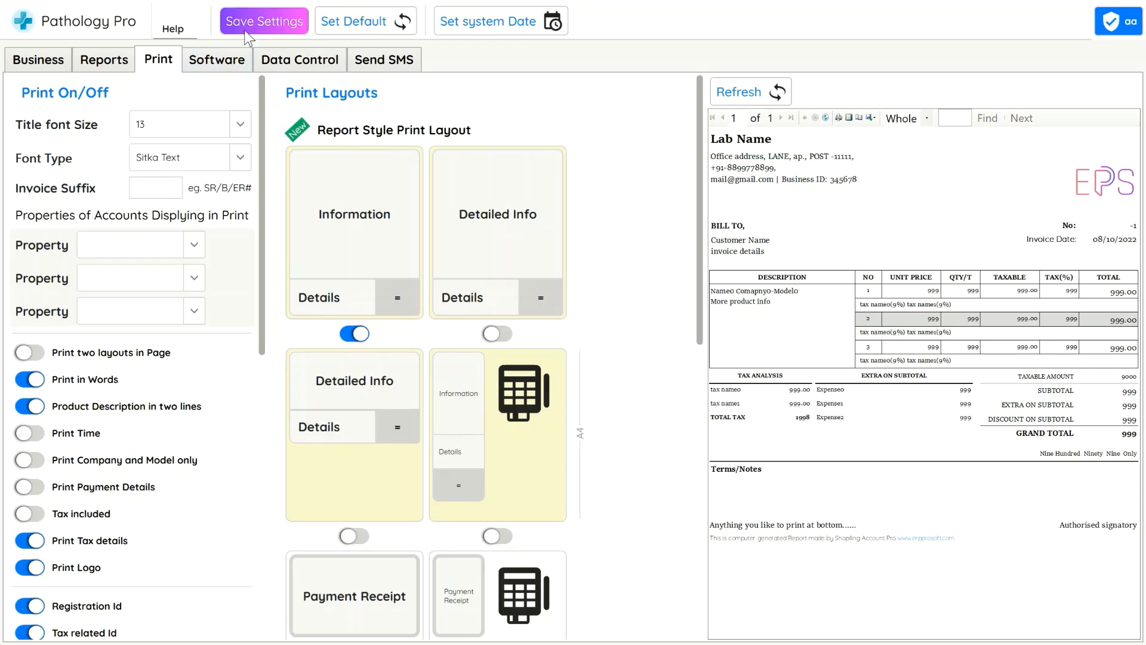
{"action": "left_click", "coordinate": [1134, 4]}
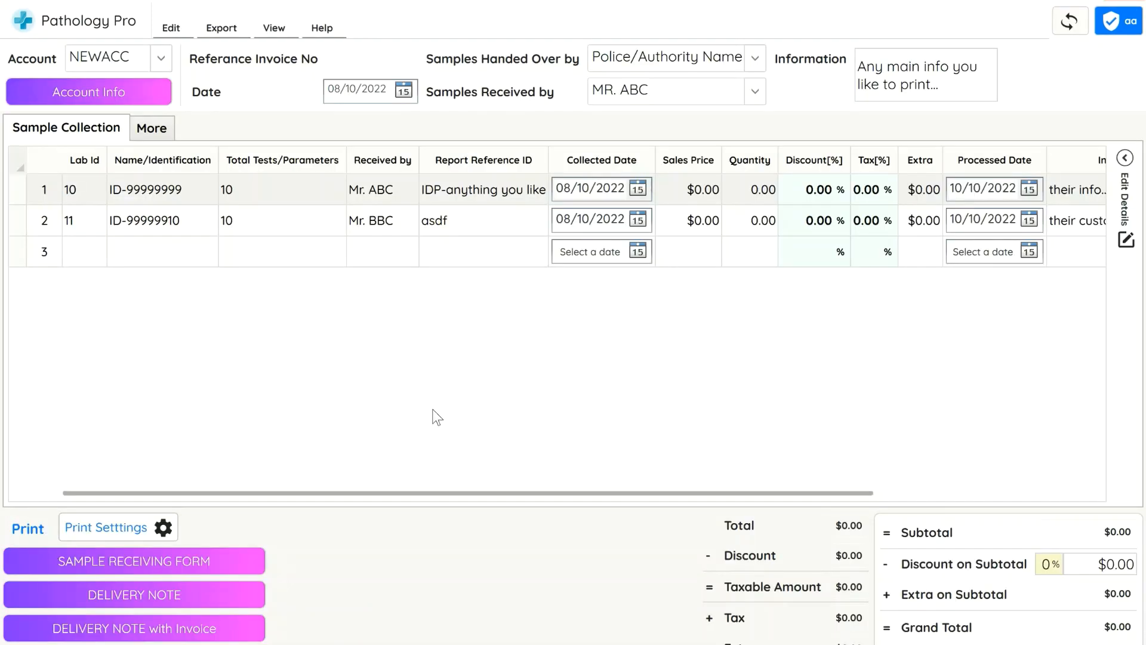
Step: Preview the delivery note to check its font, and the delivery note with invoice to check its rates and totals
{"action": "left_click", "coordinate": [167, 604]}
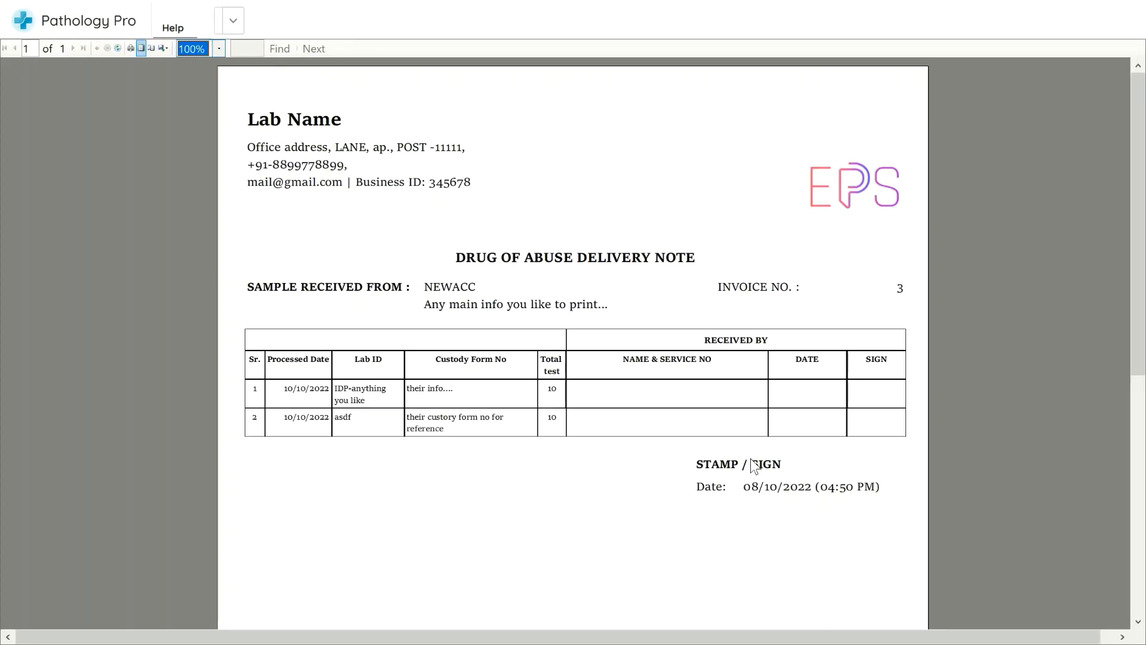
{"action": "scroll", "coordinate": [622, 406], "scroll_direction": "down", "scroll_amount": 3}
{"action": "scroll", "coordinate": [621, 406], "scroll_direction": "up", "scroll_amount": 3}
{"action": "left_click", "coordinate": [1137, 2]}
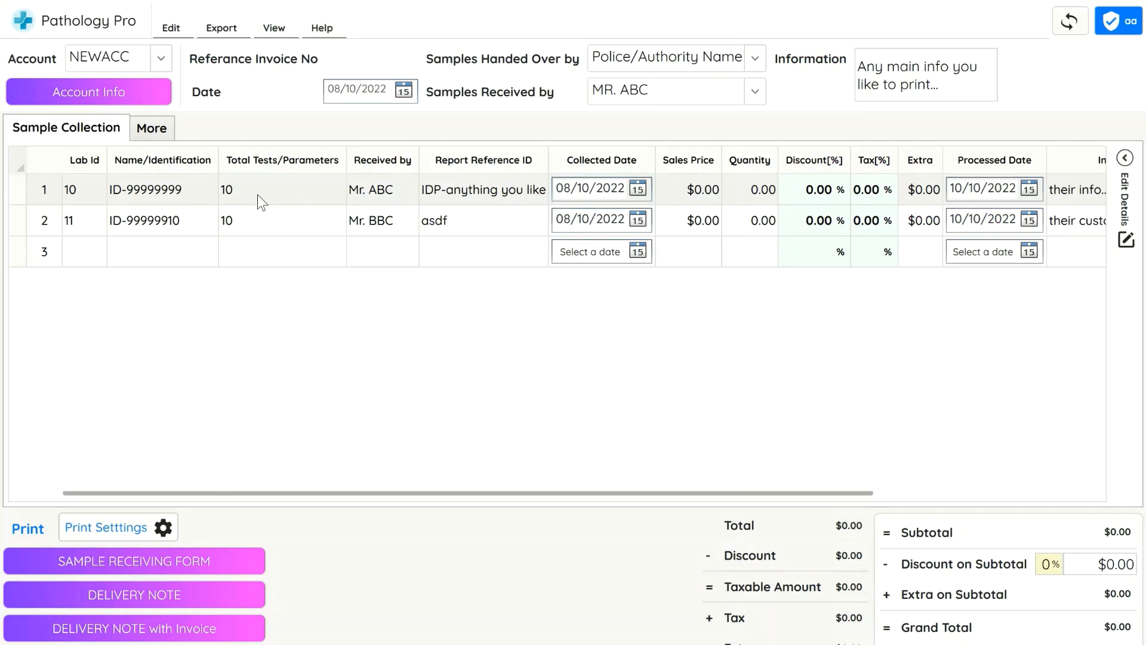
{"action": "left_click", "coordinate": [151, 630]}
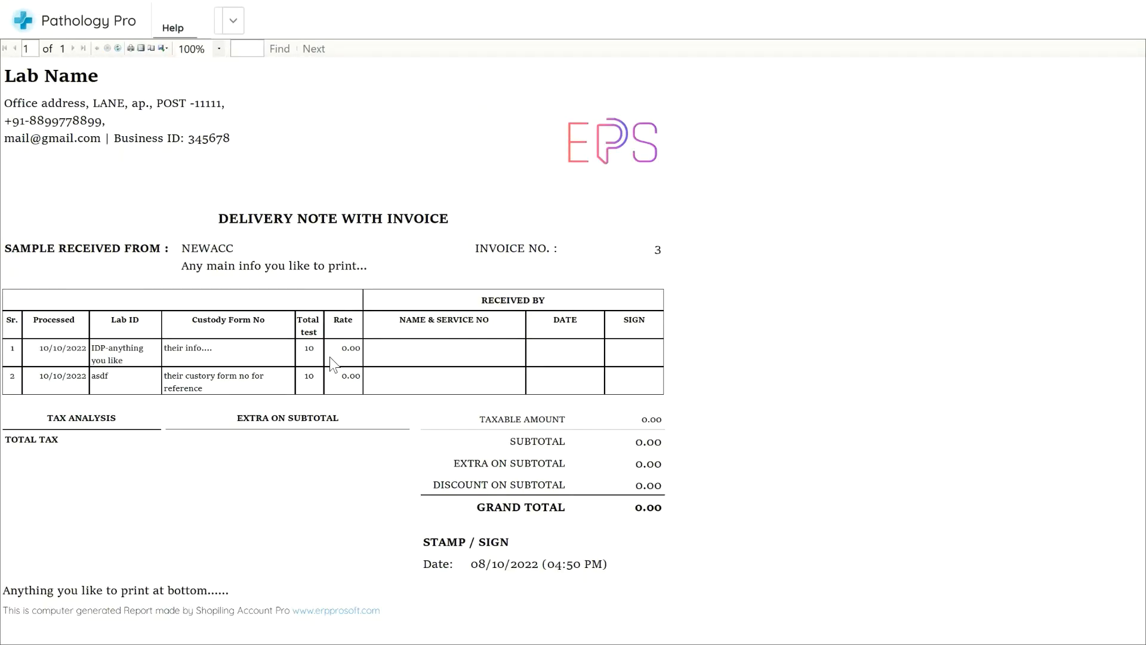
{"action": "left_click", "coordinate": [1126, 2]}
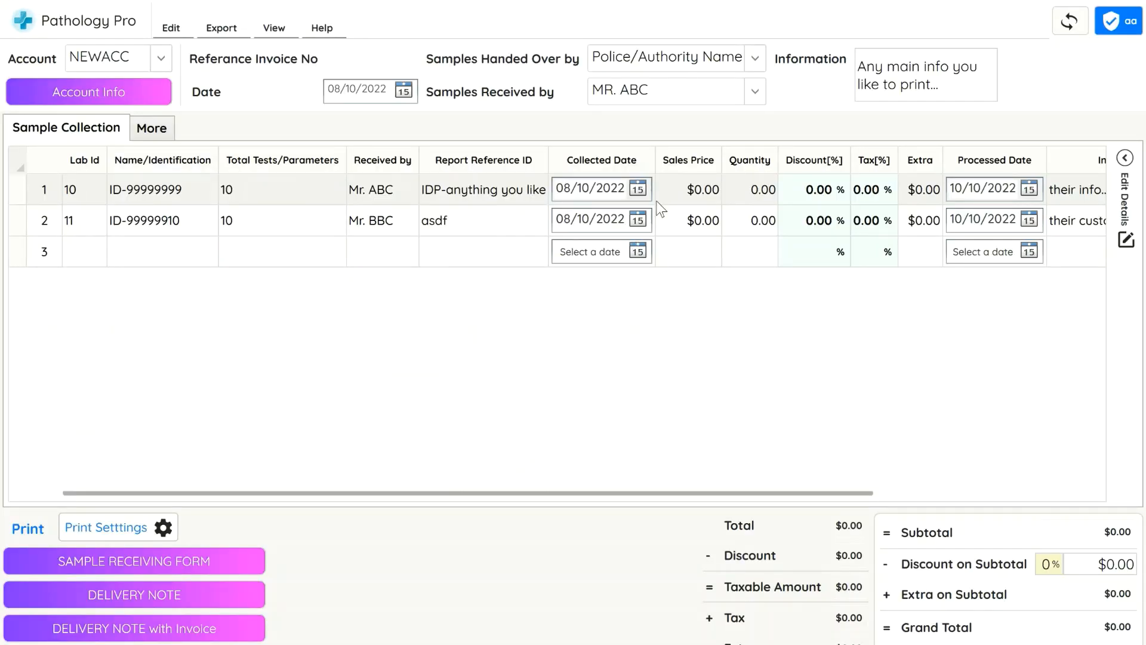
Step: Set the first sample's sales price to $100.00
{"action": "left_click", "coordinate": [678, 191]}
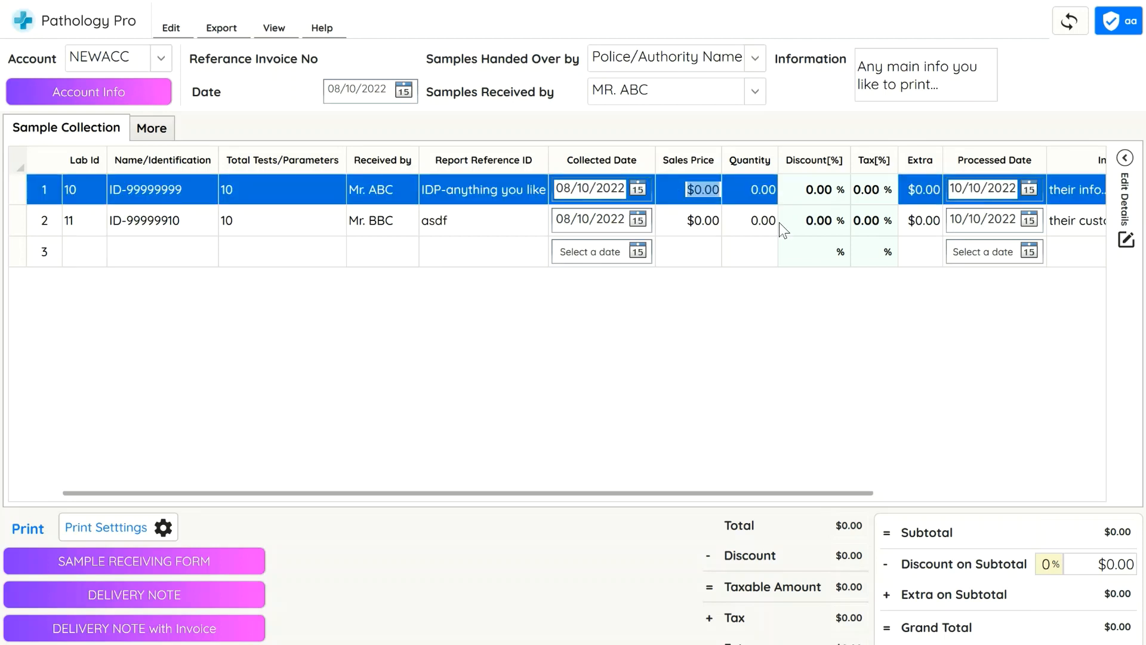
{"action": "type", "text": "100"}
{"action": "key", "text": "Return"}
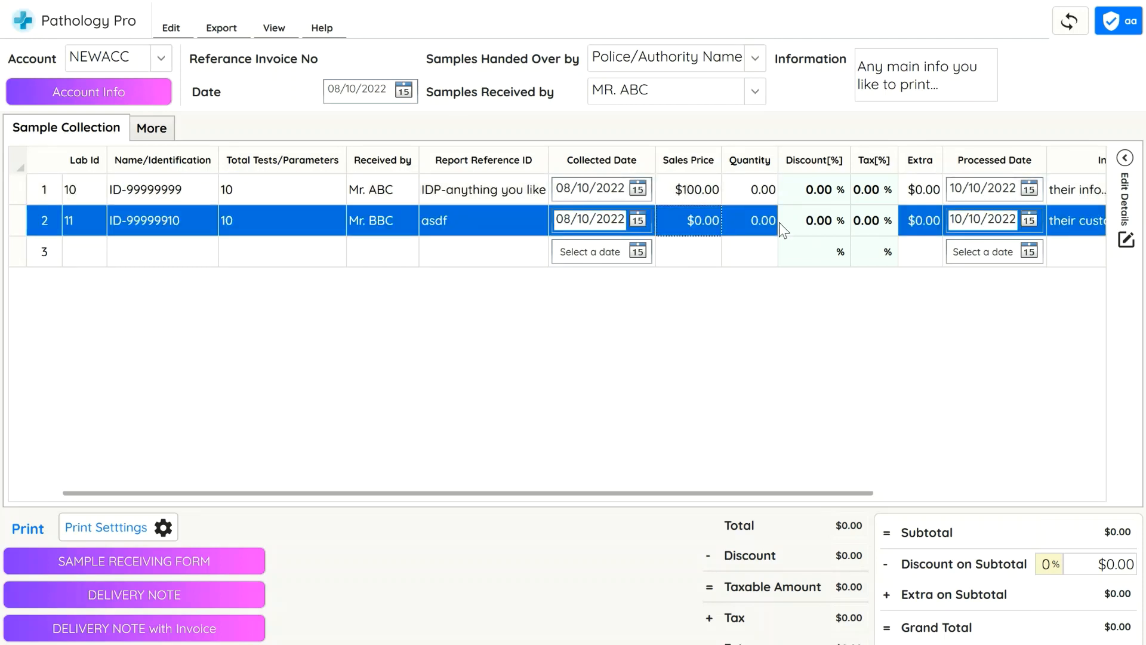
Step: Set the second sample's sales price to $100.00
{"action": "double_click", "coordinate": [708, 216]}
{"action": "triple_click", "coordinate": [708, 216]}
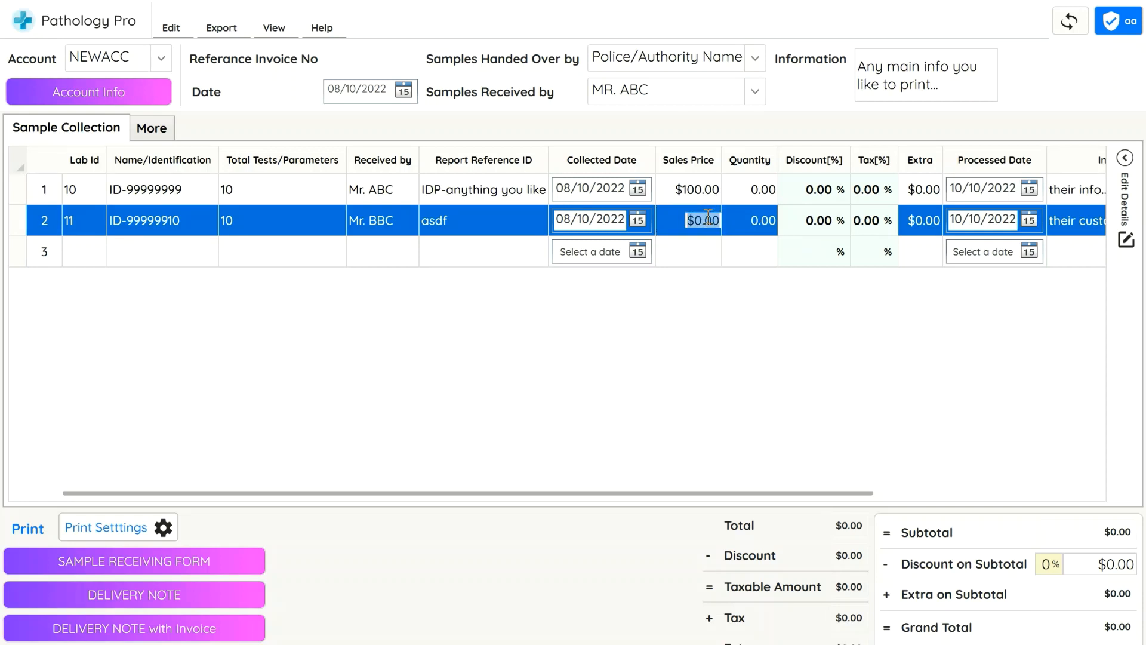
{"action": "key", "text": "Return"}
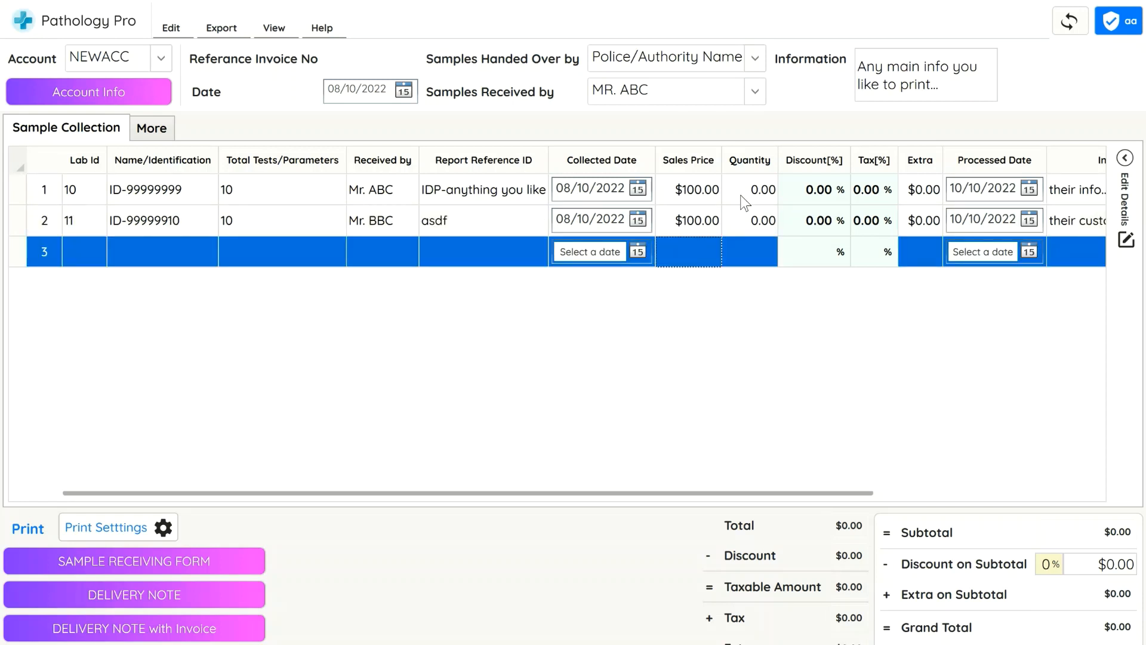
Step: Set the quantity of both samples to 1 and open the delivery note with invoice
{"action": "left_click", "coordinate": [745, 201]}
{"action": "type", "text": "1"}
{"action": "key", "text": "Return"}
{"action": "type", "text": "1"}
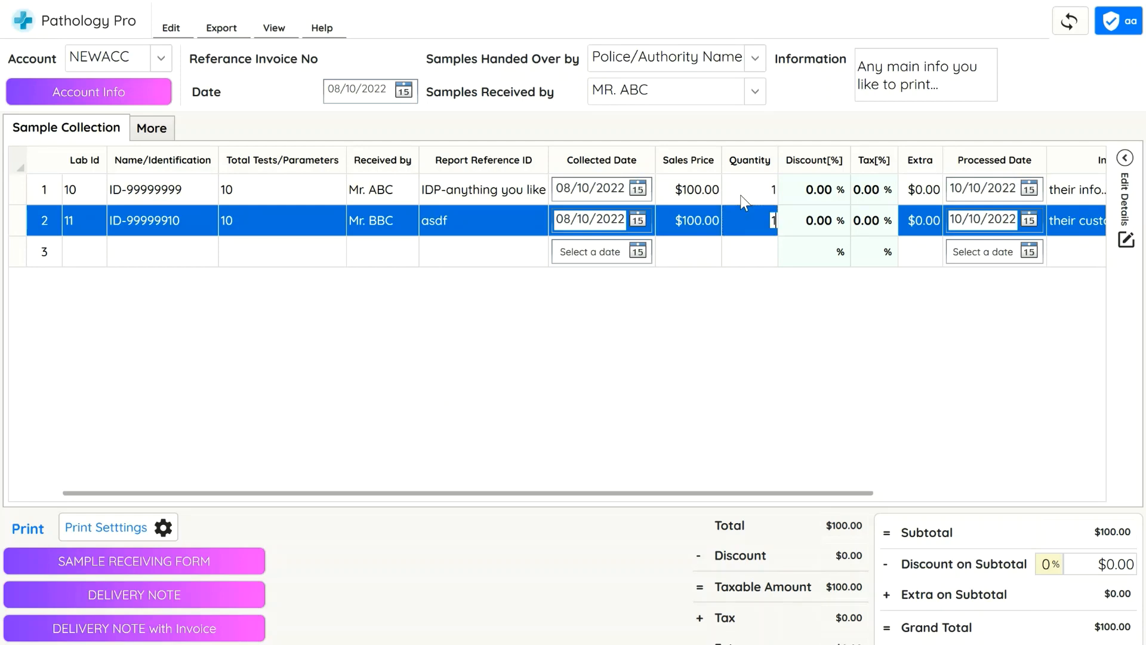
{"action": "key", "text": "Return"}
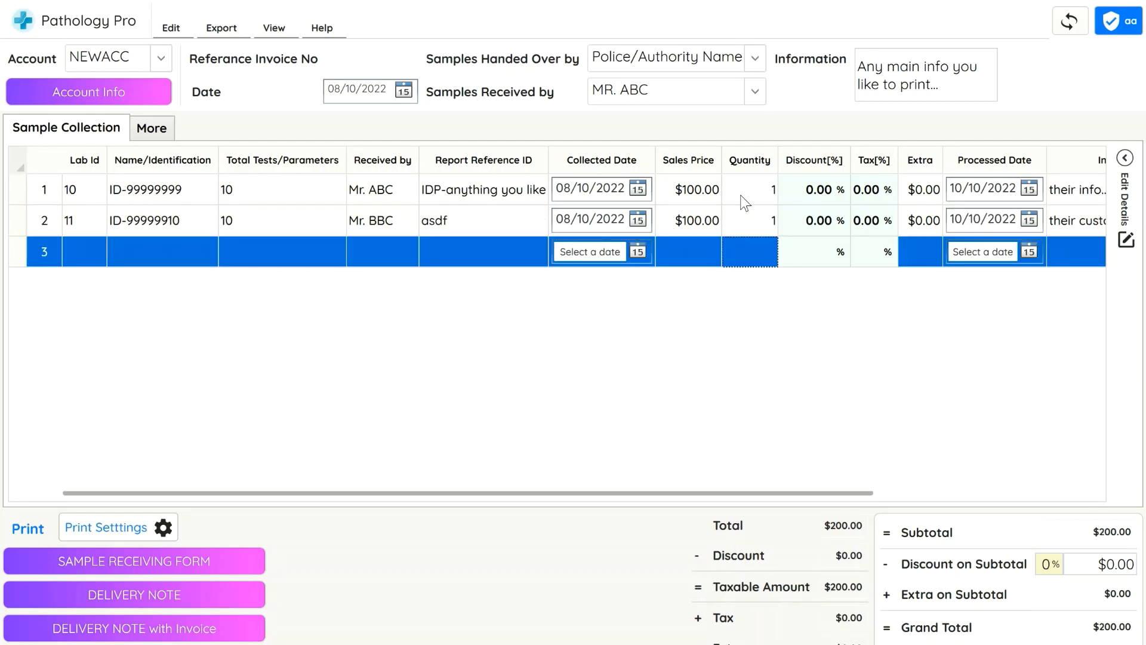
{"action": "left_click", "coordinate": [113, 634]}
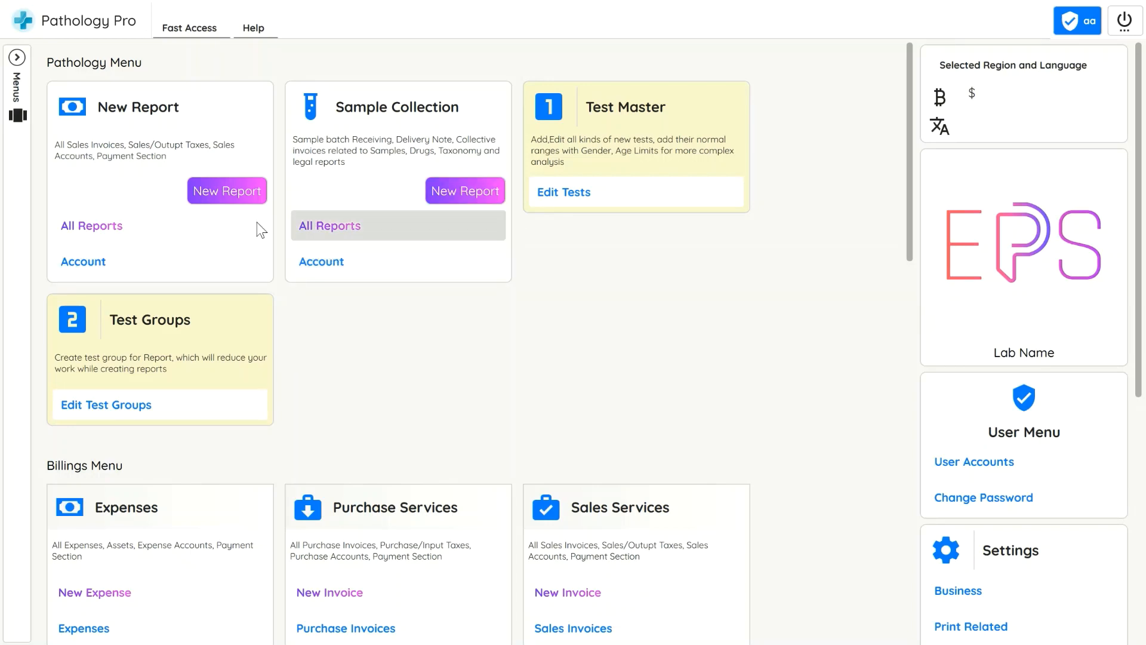
Step: Open the test master for editing and add an Amphetamines test with unit ng/mL at the end of the list
{"action": "left_click", "coordinate": [556, 192]}
{"action": "left_click_drag", "start_coordinate": [563, 255], "coordinate": [563, 627]}
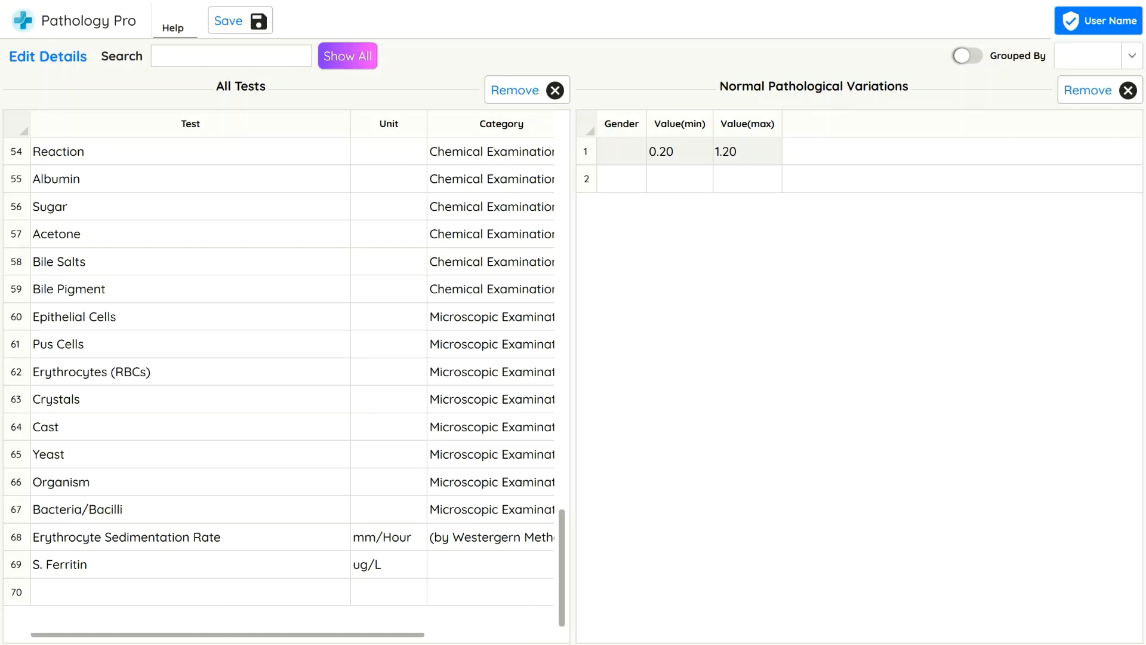
{"action": "left_click", "coordinate": [85, 593]}
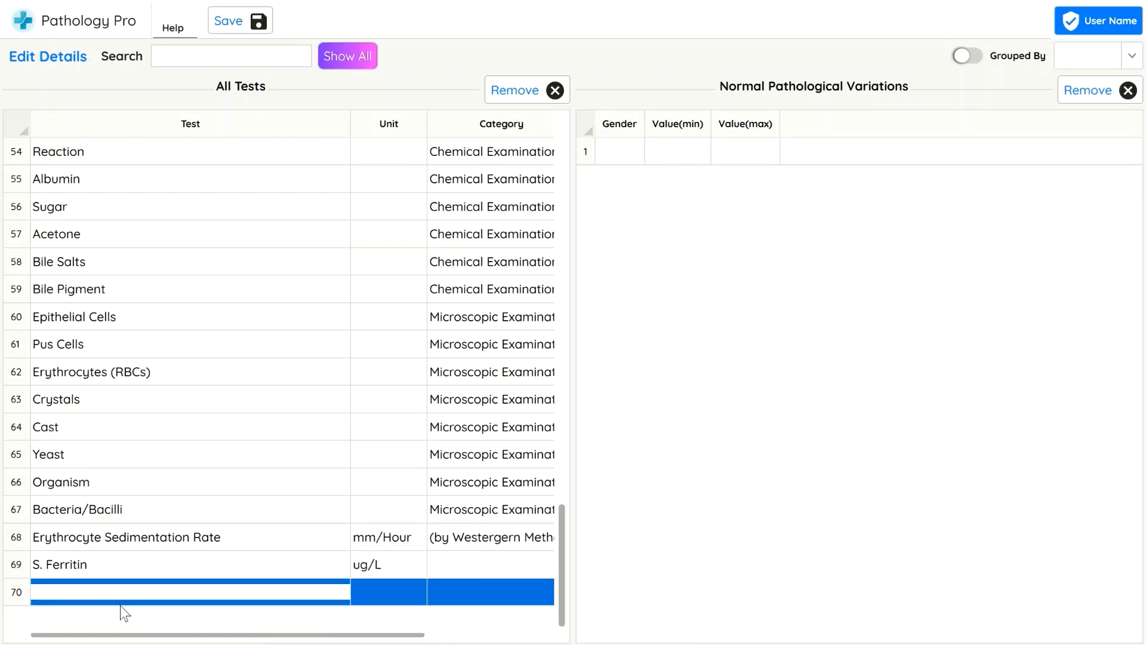
{"action": "type", "text": "Amphetamines"}
{"action": "key", "text": "Tab"}
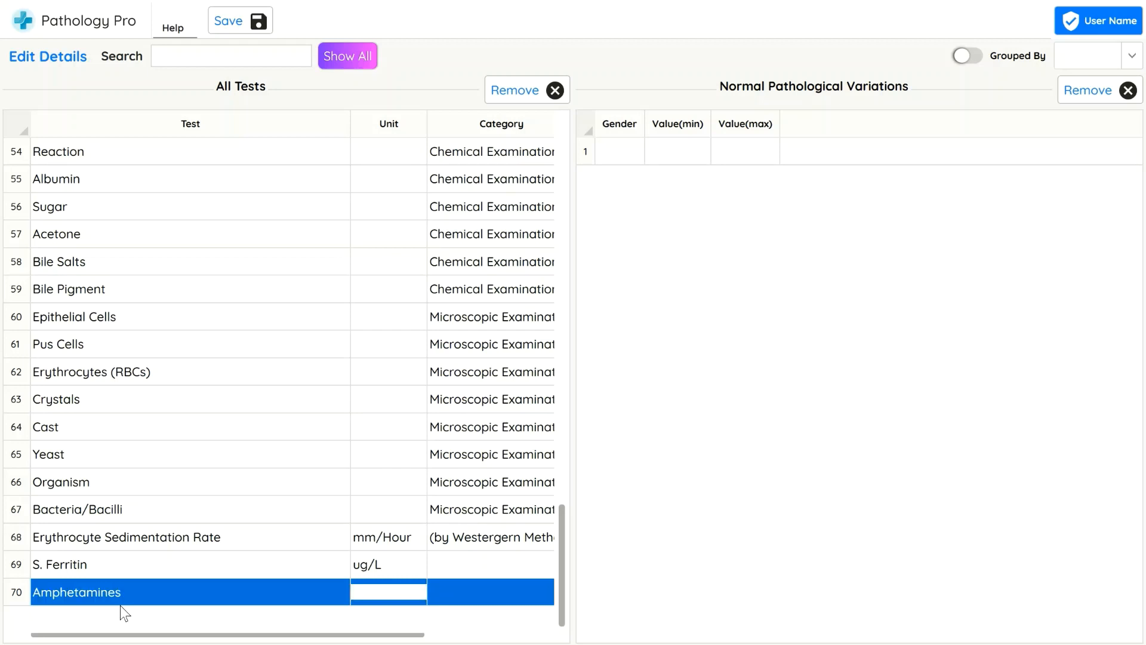
{"action": "type", "text": "ng/mL"}
{"action": "key", "text": "Return"}
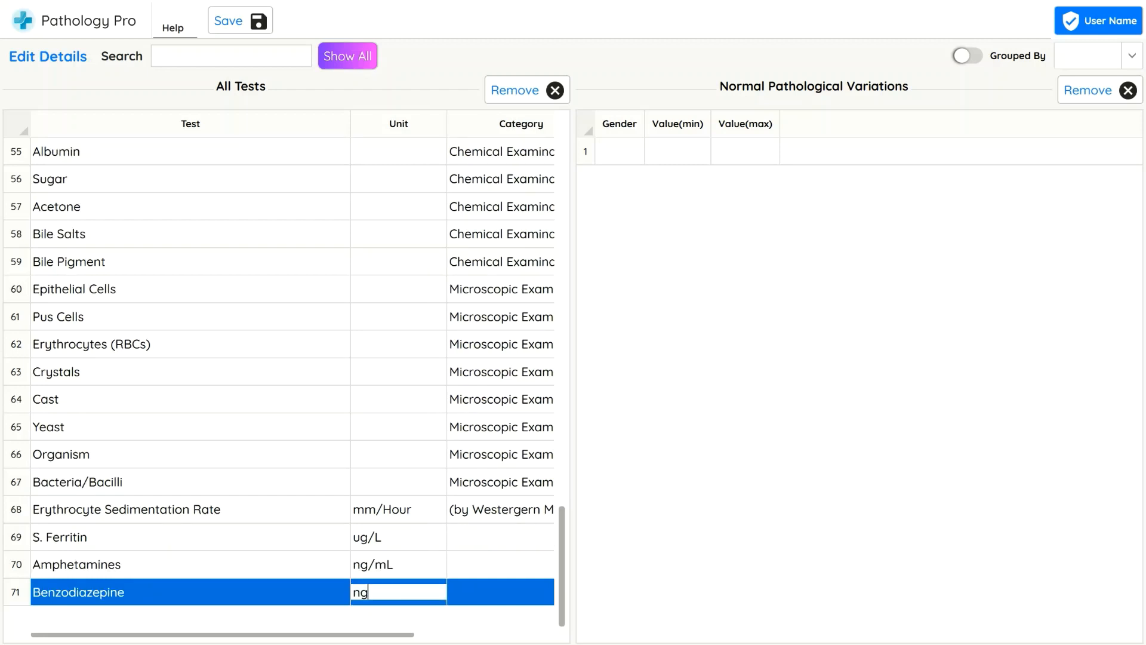
Step: Add a Benzodiazepine test with unit ng/mL below Amphetamines
{"action": "type", "text": "/ml"}
{"action": "key", "text": "BackSpace"}
{"action": "type", "text": "L"}
{"action": "key", "text": "Return"}
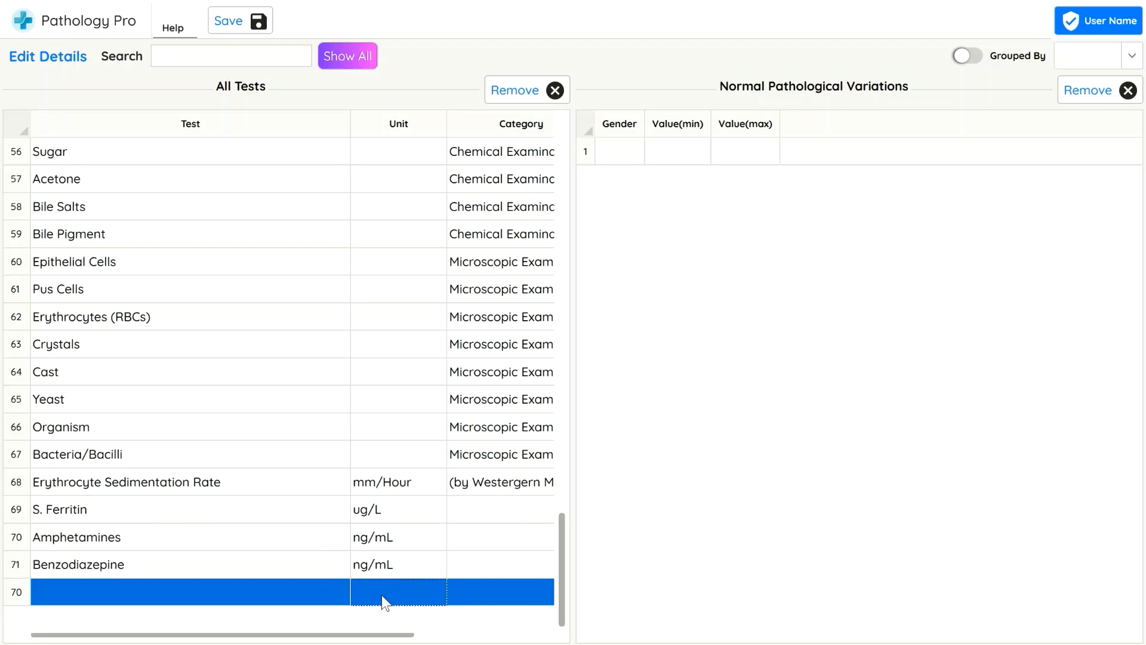
Step: Add a Cocaine test with unit ng/mL below Benzodiazepine
{"action": "left_click", "coordinate": [294, 599]}
{"action": "type", "text": "Coca"}
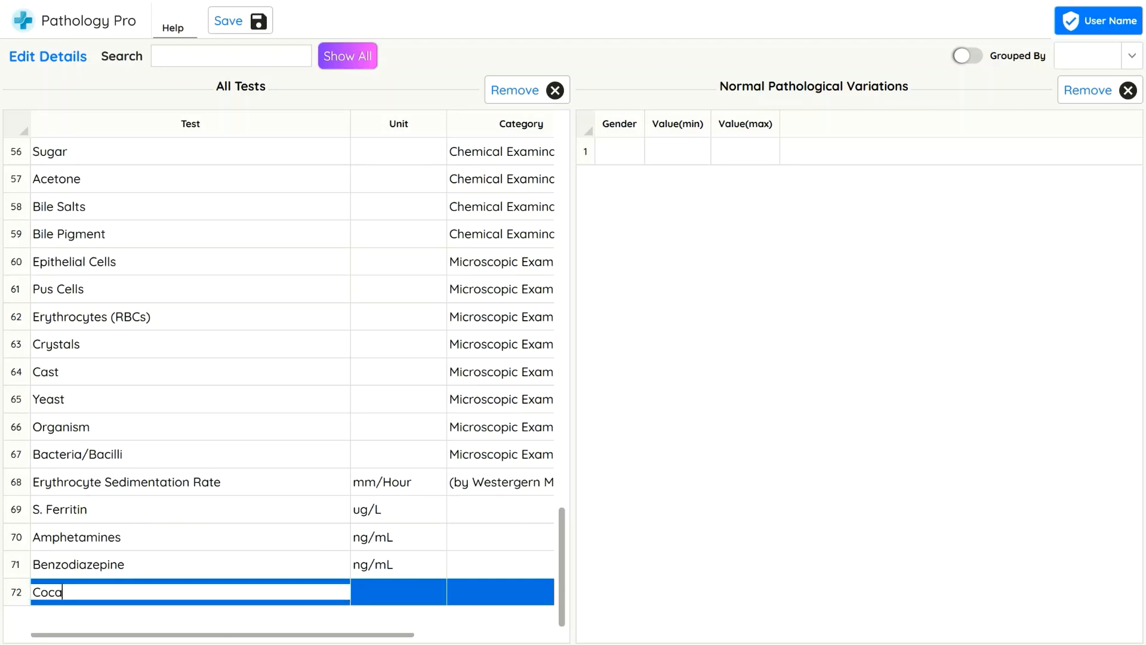
{"action": "type", "text": "ine"}
{"action": "key", "text": "Tab"}
{"action": "type", "text": "n"}
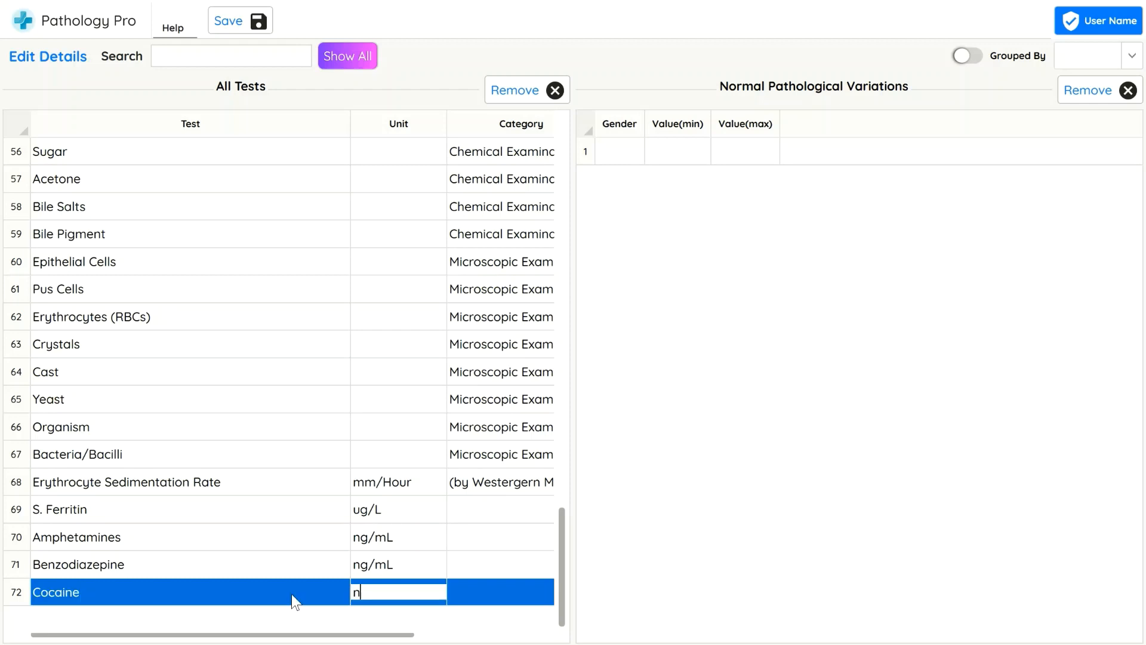
{"action": "type", "text": "g/mL"}
{"action": "key", "text": "Return"}
Step: Add a Methadone test with unit ng/mL below Cocaine and save the test list
{"action": "left_click", "coordinate": [291, 593]}
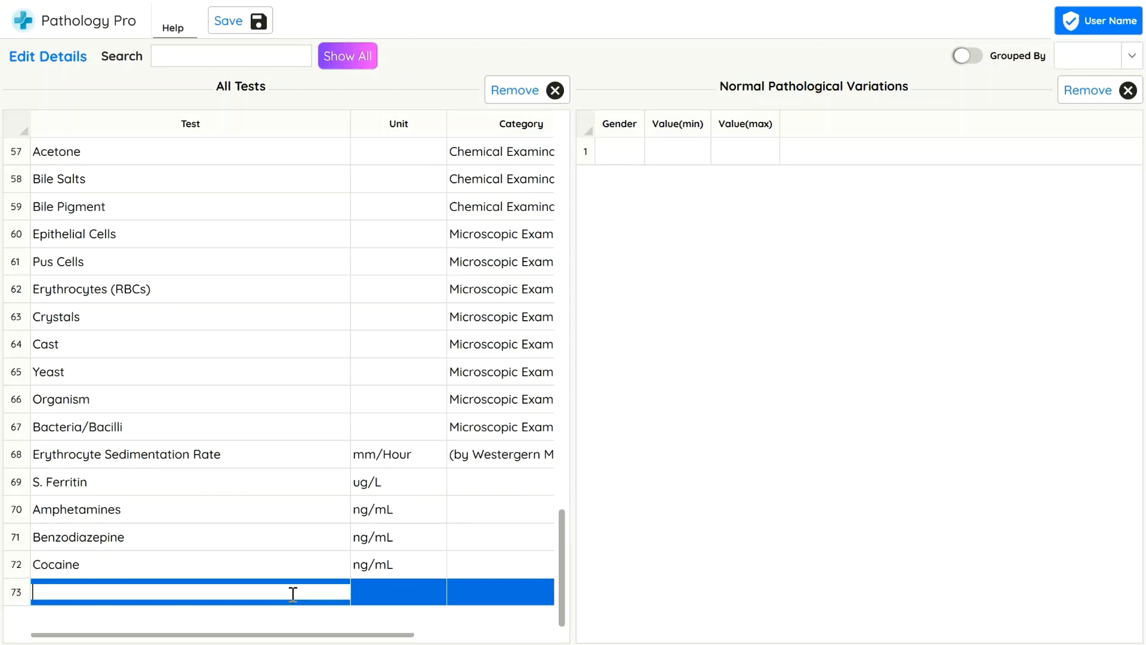
{"action": "type", "text": "Methadone"}
{"action": "key", "text": "Tab"}
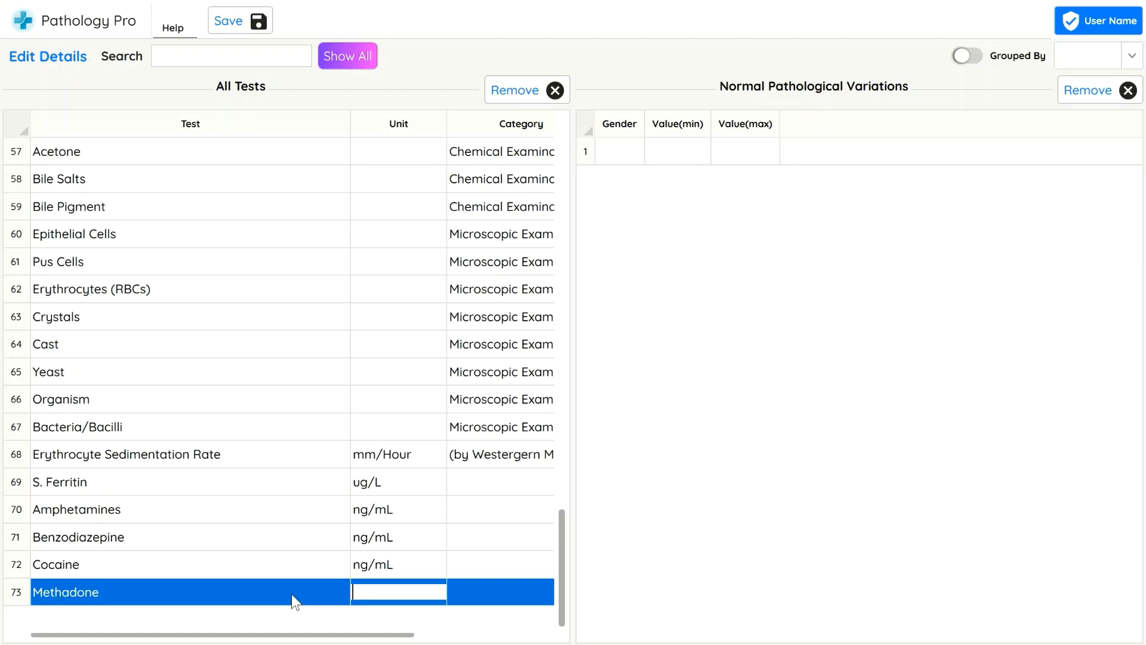
{"action": "type", "text": "ng/mL"}
{"action": "key", "text": "Return"}
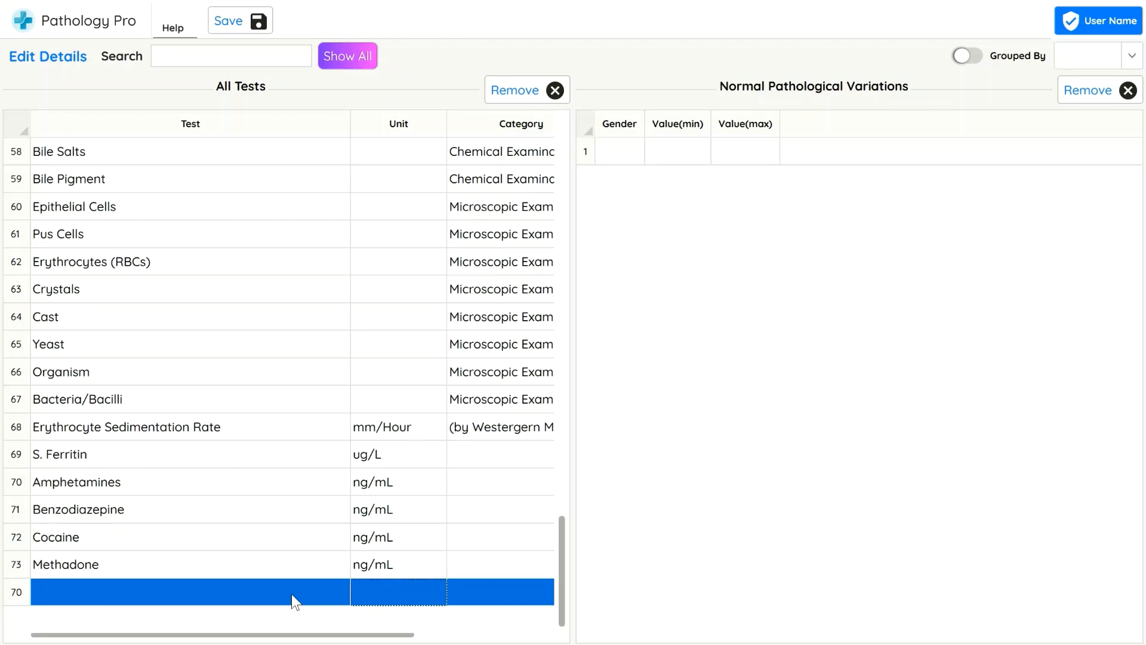
{"action": "left_click", "coordinate": [256, 25]}
{"action": "left_click", "coordinate": [582, 383]}
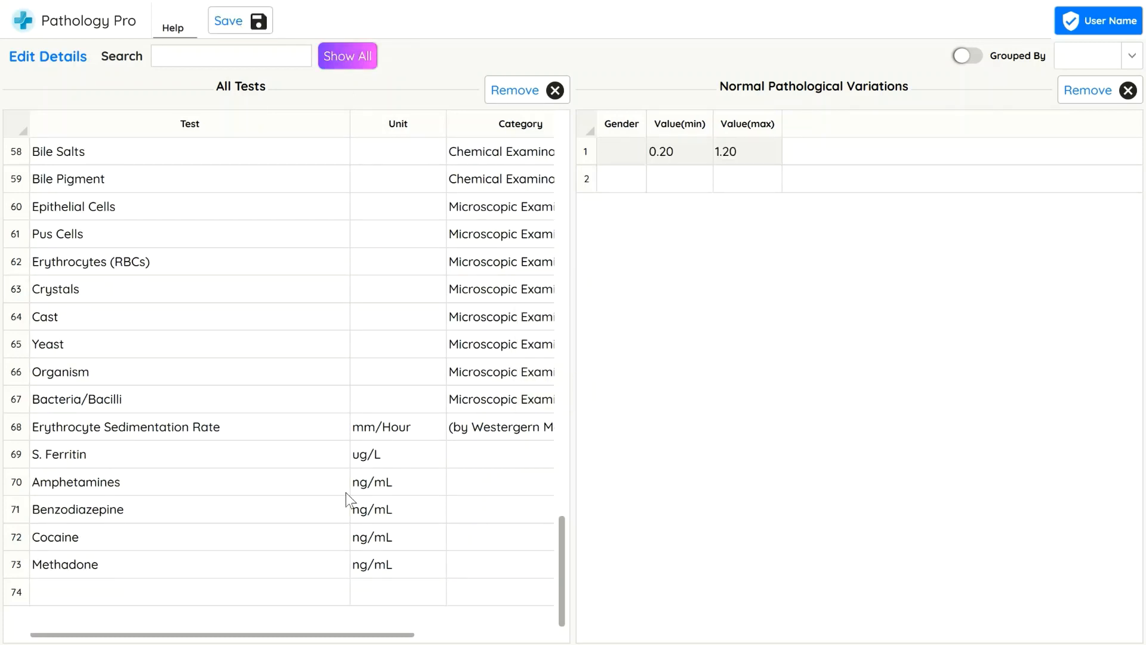
Step: Set the minimum normal value of the Amphetamines test to 500
{"action": "left_click", "coordinate": [192, 483]}
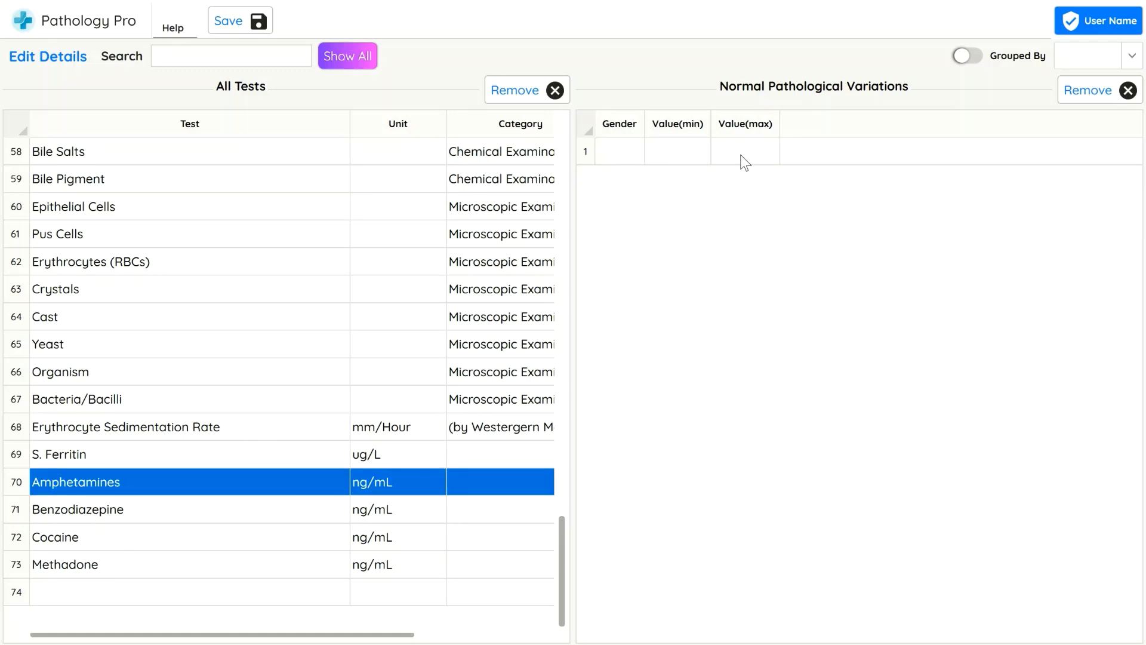
{"action": "left_click", "coordinate": [678, 149]}
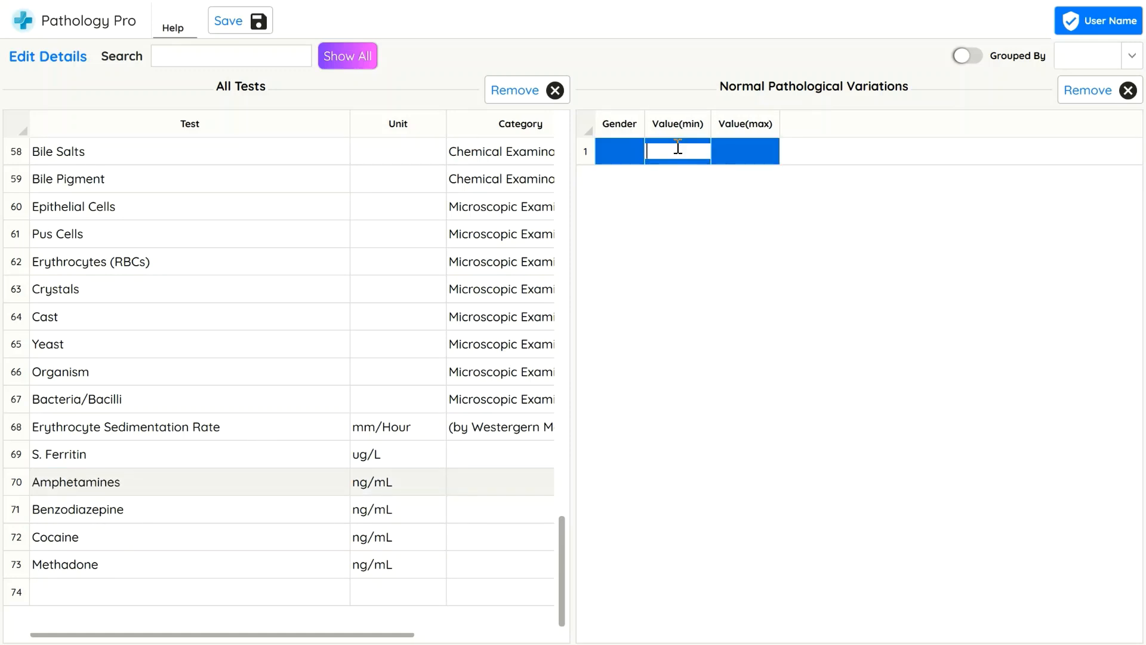
{"action": "type", "text": "500"}
{"action": "key", "text": "Return"}
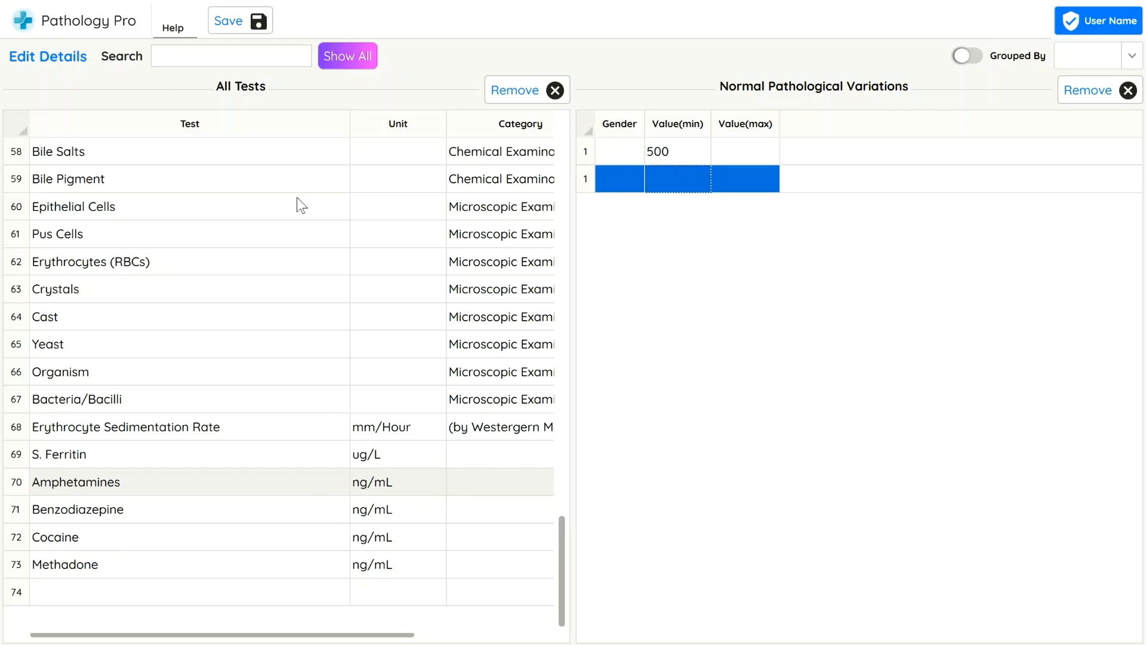
Step: Set the minimum normal value of the Benzodiazepine test to 300
{"action": "left_click", "coordinate": [345, 509]}
{"action": "left_click", "coordinate": [670, 151]}
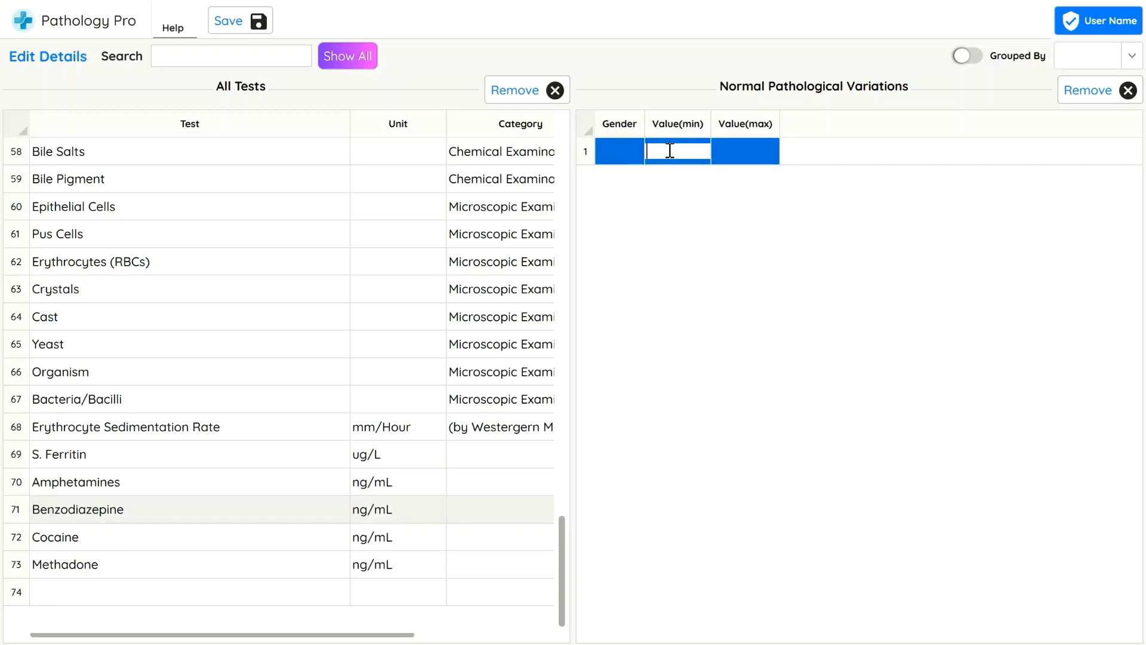
{"action": "type", "text": "300"}
{"action": "key", "text": "Return"}
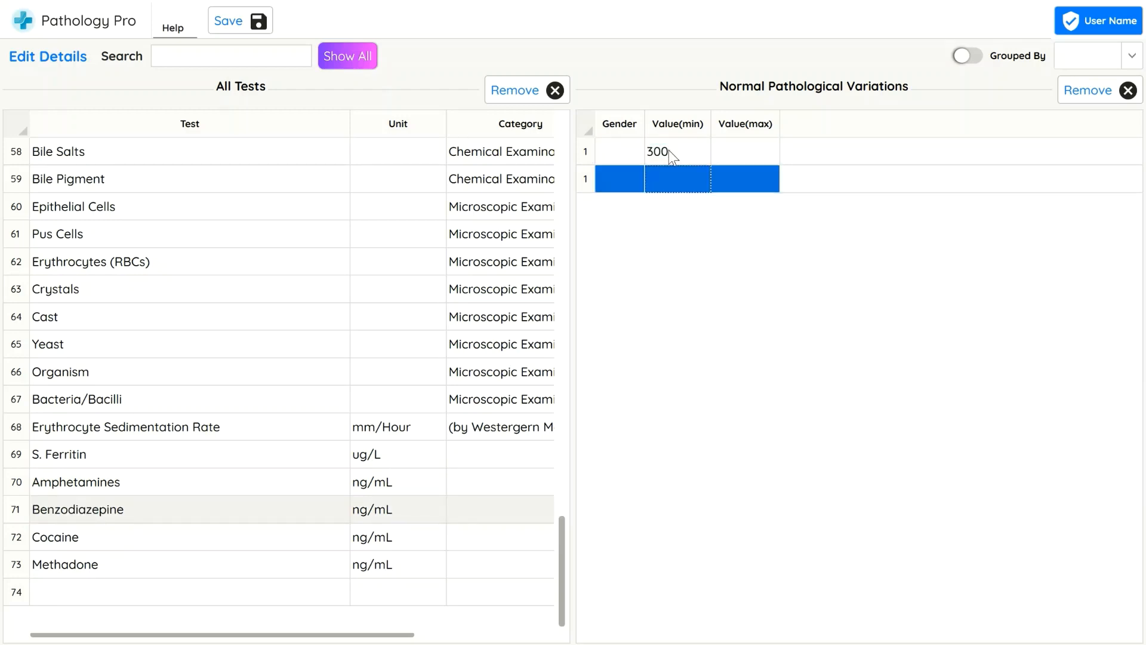
Step: Set the minimum normal value of the Cocaine test to 300
{"action": "left_click", "coordinate": [204, 544]}
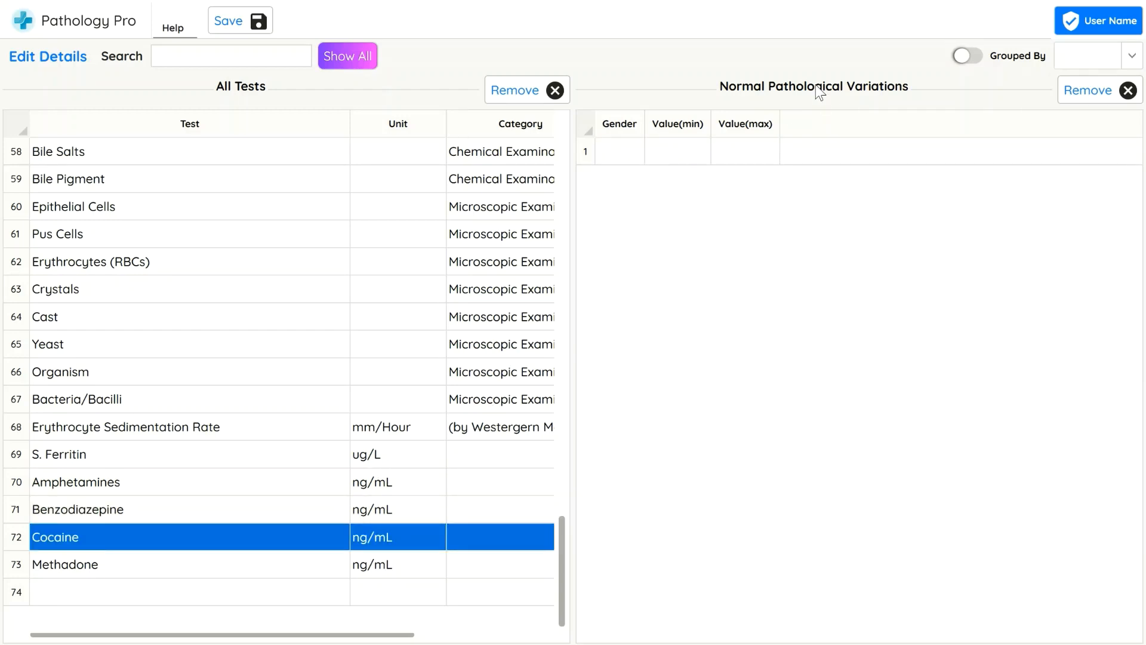
{"action": "left_click", "coordinate": [675, 151]}
{"action": "type", "text": "300"}
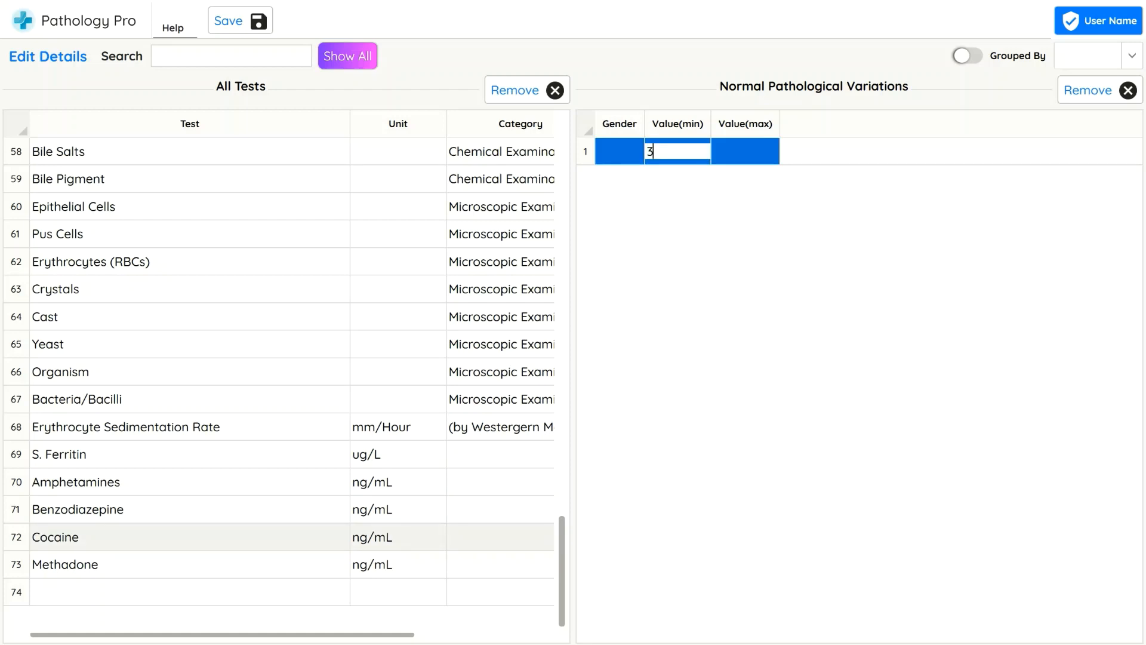
{"action": "key", "text": "Return"}
Step: Set the minimum normal value of the Methadone test to 300 and save all test changes
{"action": "left_click", "coordinate": [276, 572]}
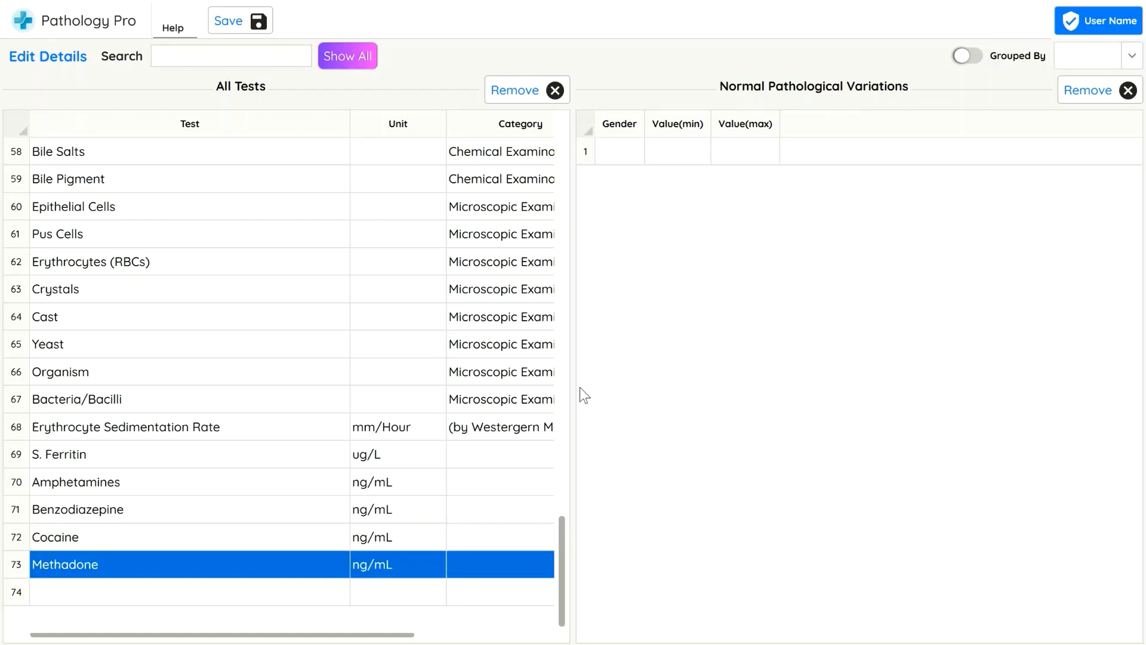
{"action": "left_click", "coordinate": [688, 154]}
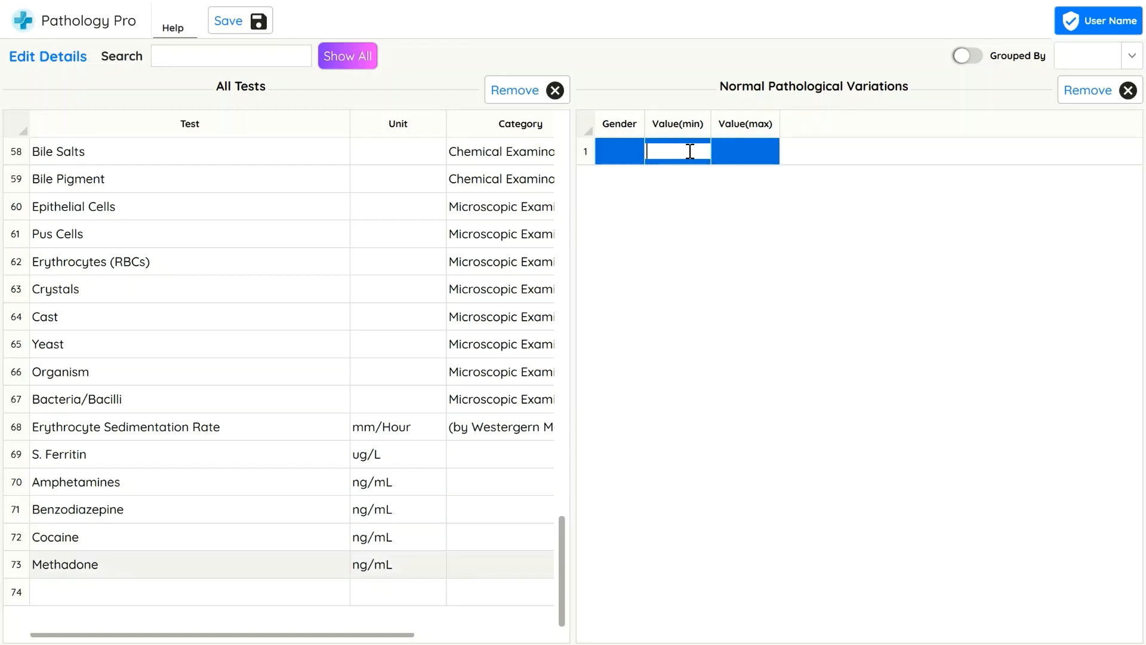
{"action": "type", "text": "300"}
{"action": "key", "text": "Return"}
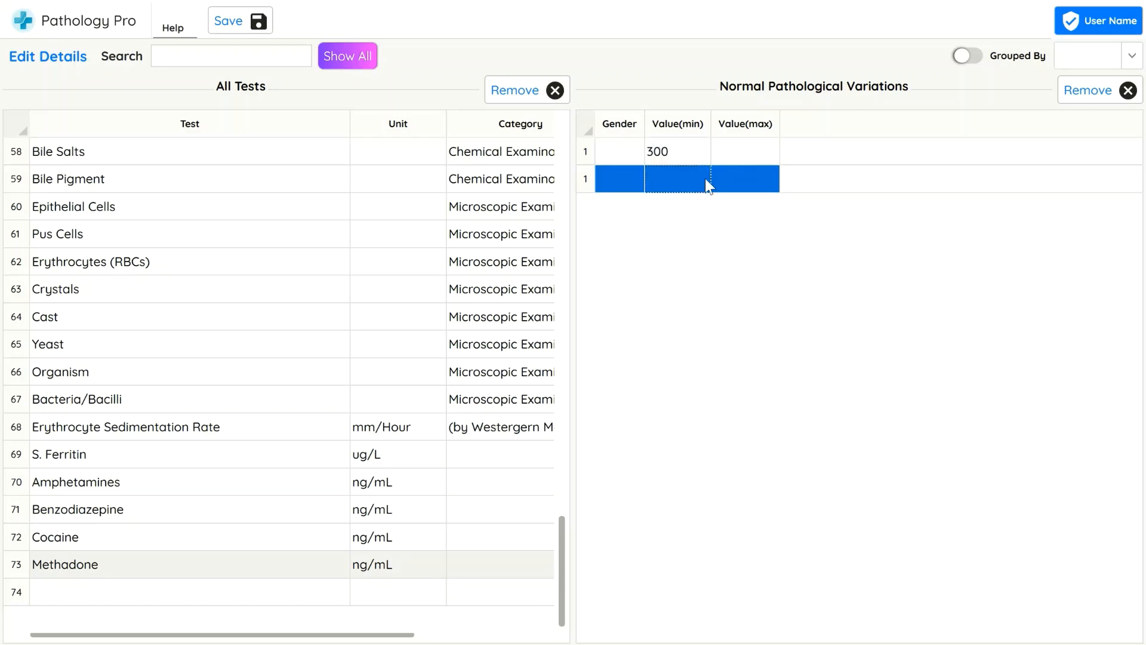
{"action": "left_click", "coordinate": [254, 25]}
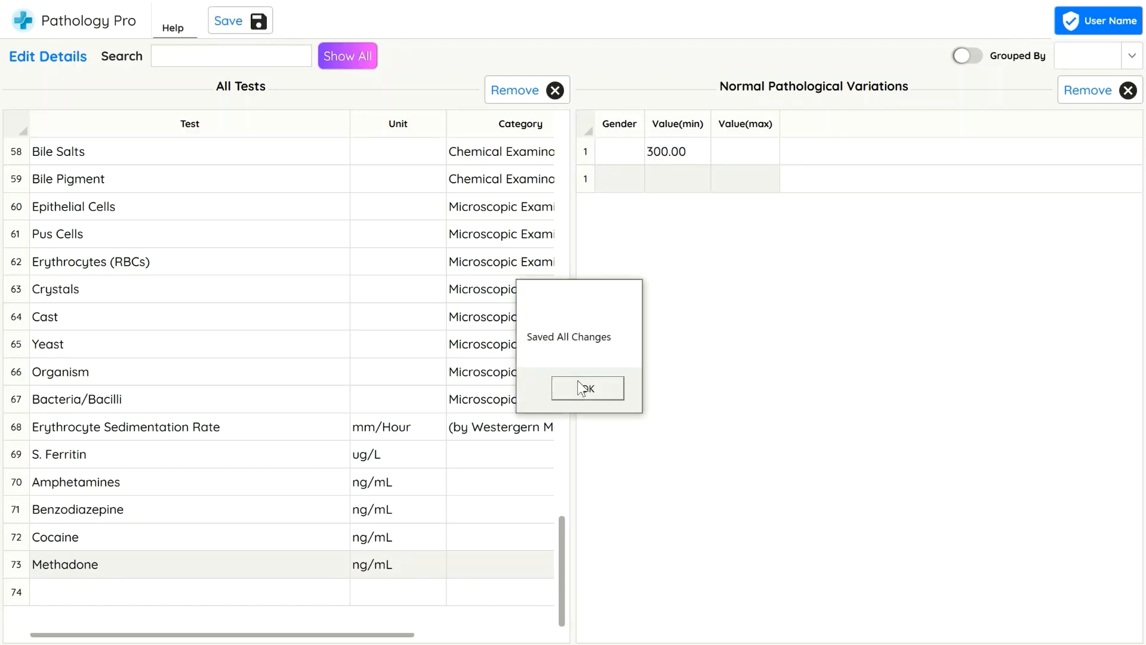
{"action": "left_click", "coordinate": [582, 388]}
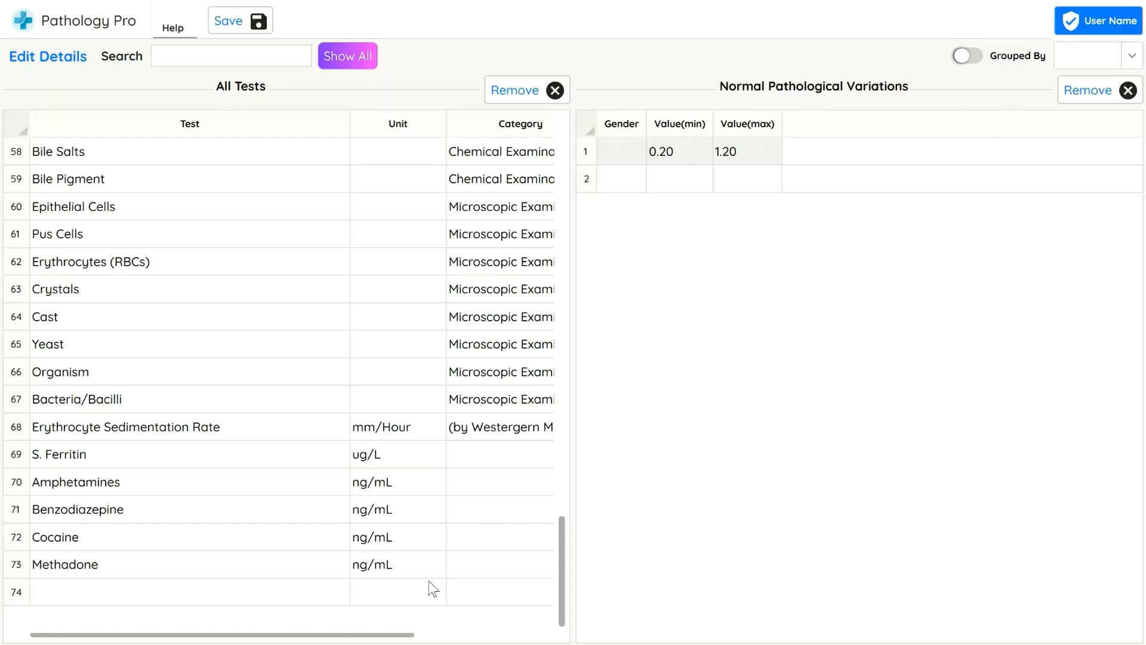
Step: Review the saved normal variations of the Methadone, Cocaine and S. Ferritin tests
{"action": "left_click", "coordinate": [397, 564]}
{"action": "left_click", "coordinate": [395, 546]}
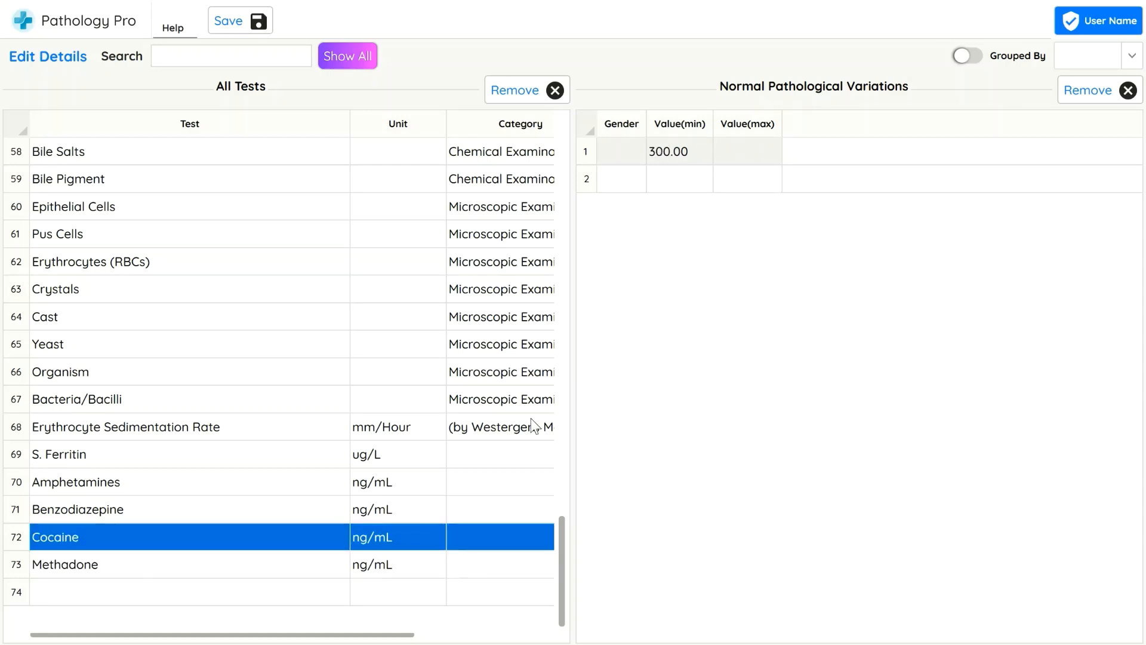
{"action": "left_click", "coordinate": [357, 461]}
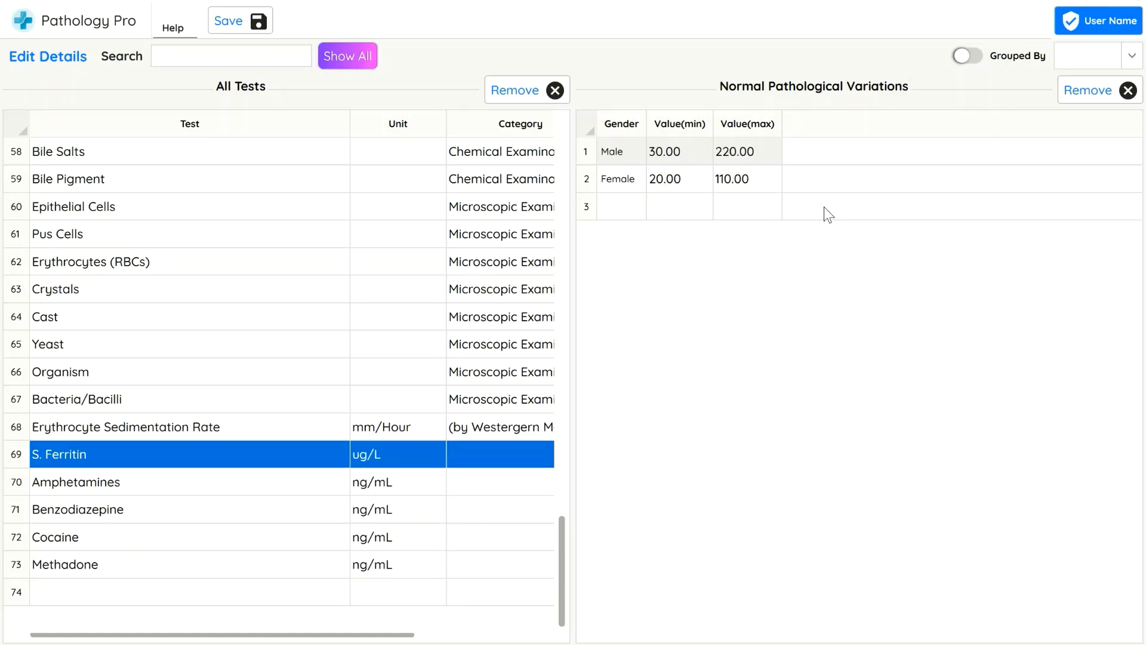
{"action": "left_click", "coordinate": [357, 460]}
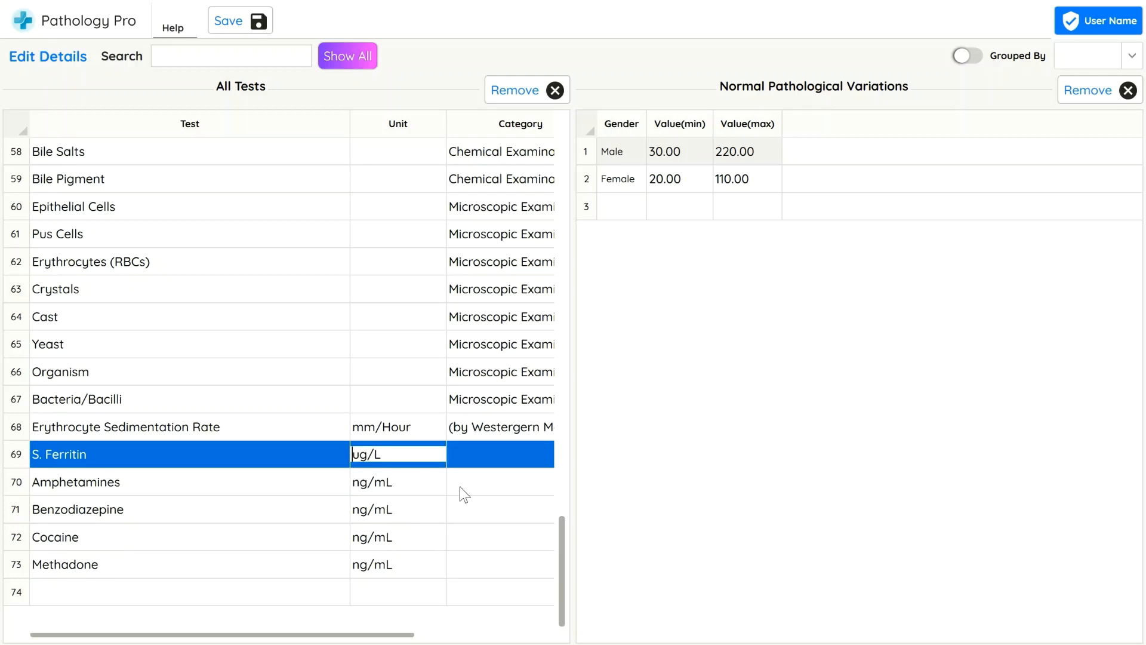
{"action": "key", "text": "Return"}
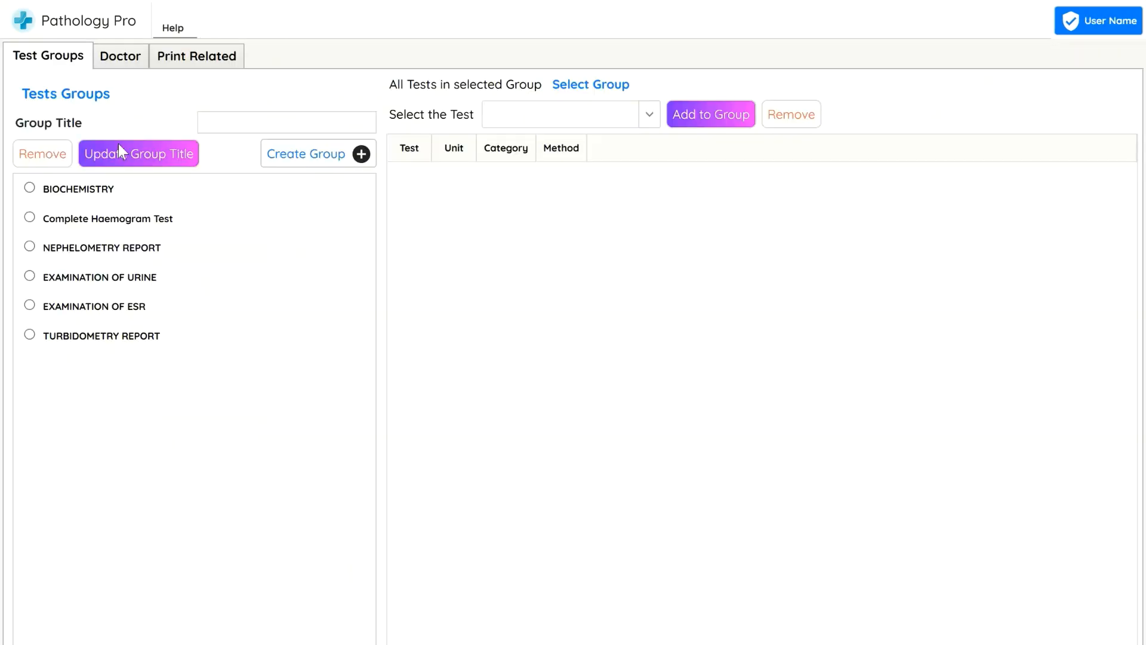
Step: Create a test group titled Drug Tests Group
{"action": "left_click", "coordinate": [282, 123]}
{"action": "type", "text": "Drug Tests Group"}
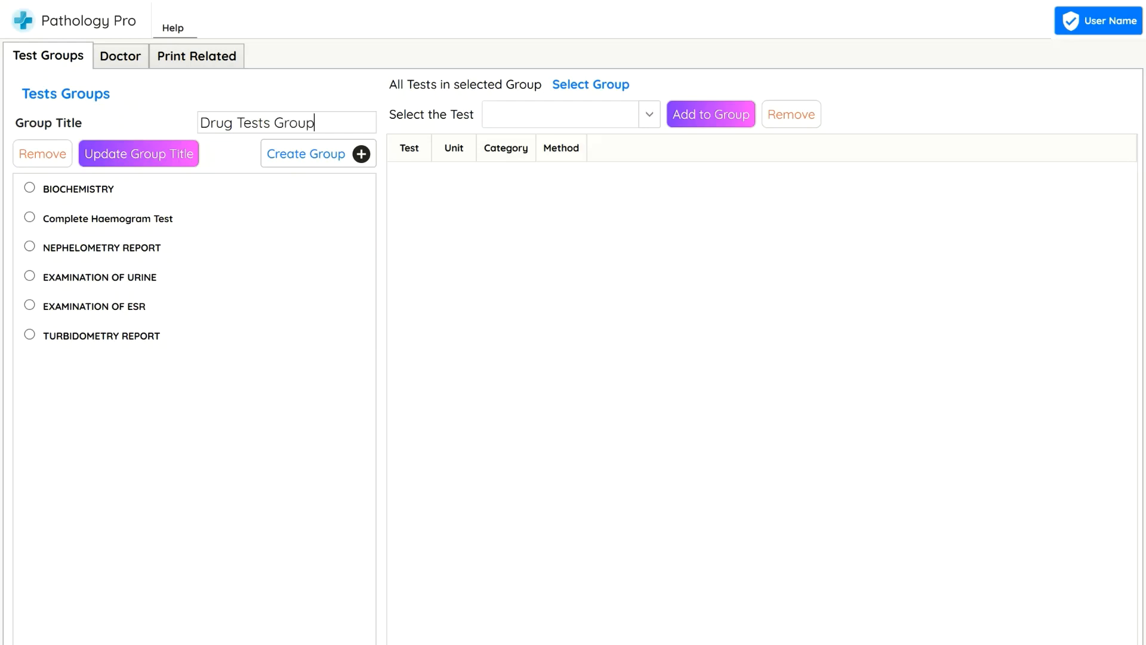
{"action": "left_click", "coordinate": [303, 163]}
{"action": "left_click", "coordinate": [481, 396]}
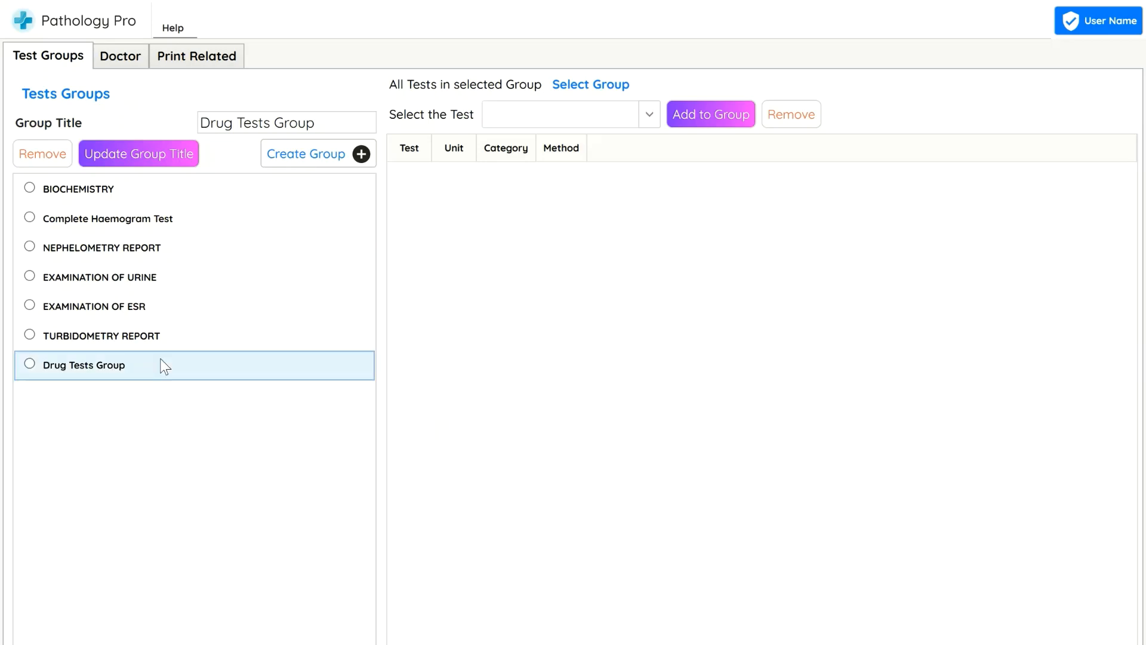
Step: Add the Amphetamines test to the Drug Tests Group
{"action": "left_click", "coordinate": [115, 365]}
{"action": "left_click", "coordinate": [554, 119]}
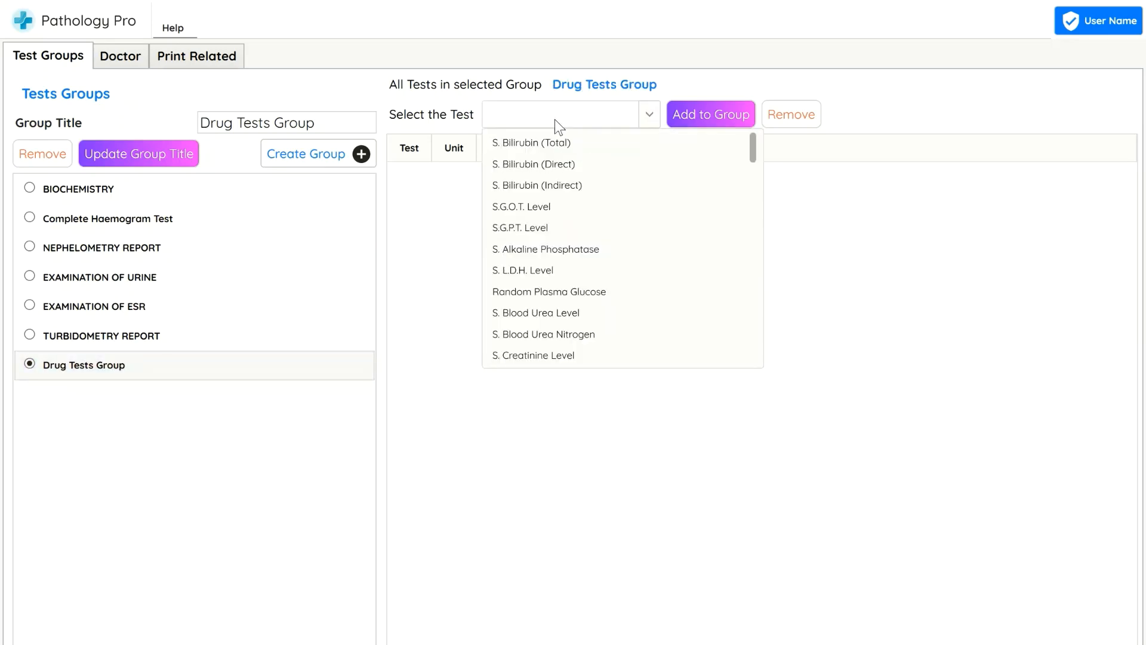
{"action": "scroll", "coordinate": [576, 248], "scroll_direction": "down", "scroll_amount": 10}
{"action": "left_click", "coordinate": [552, 247]}
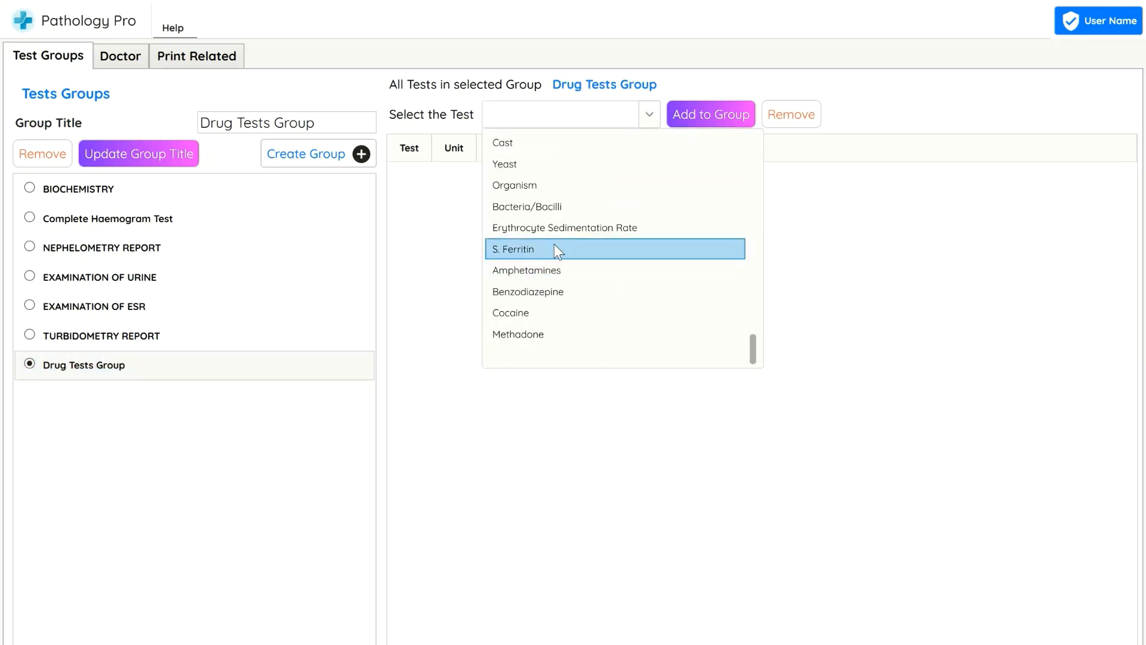
{"action": "left_click", "coordinate": [555, 270]}
{"action": "left_click", "coordinate": [705, 120]}
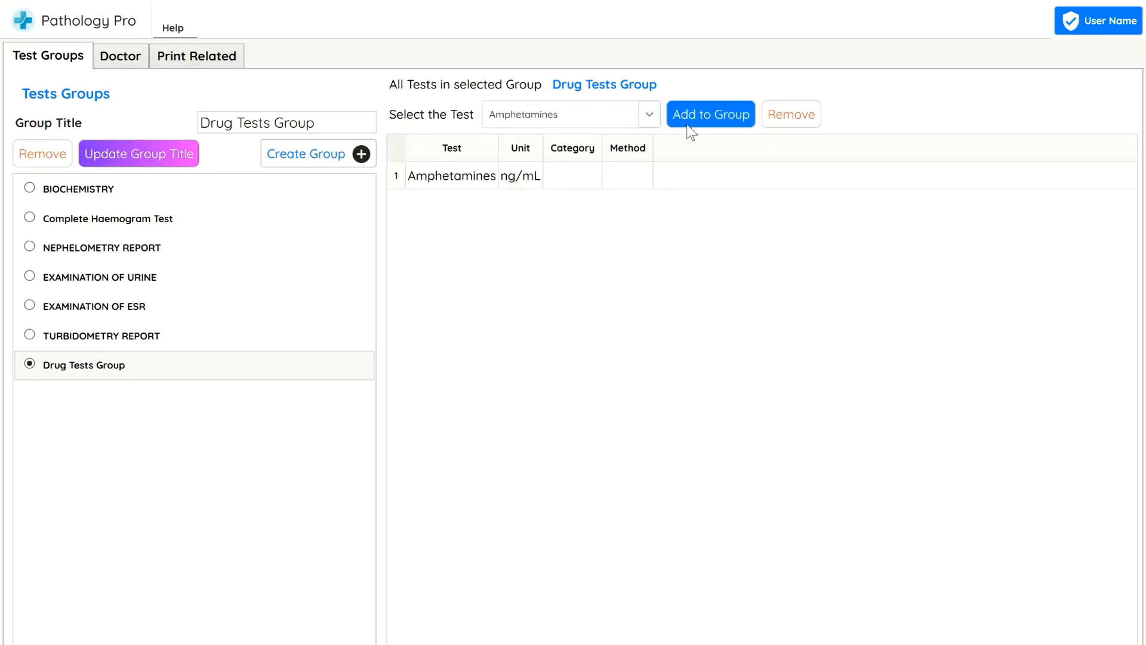
Step: Add the Benzodiazepine and Cocaine tests to the Drug Tests Group
{"action": "left_click", "coordinate": [535, 116]}
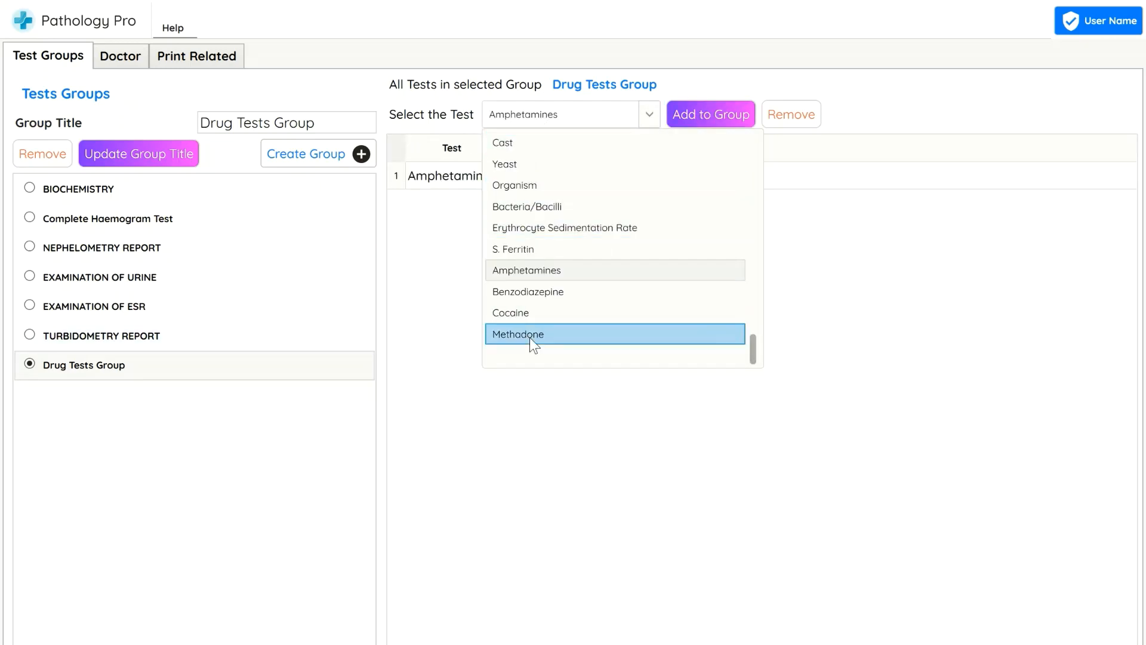
{"action": "left_click", "coordinate": [532, 292]}
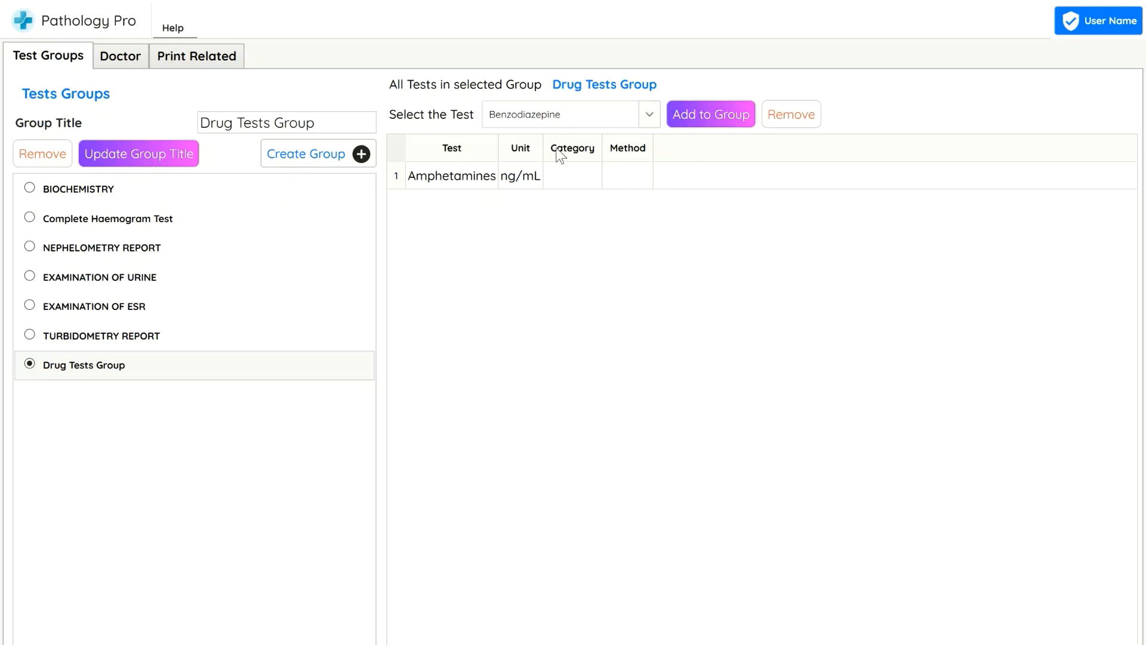
{"action": "left_click", "coordinate": [555, 115]}
{"action": "left_click", "coordinate": [522, 312]}
{"action": "left_click", "coordinate": [707, 117]}
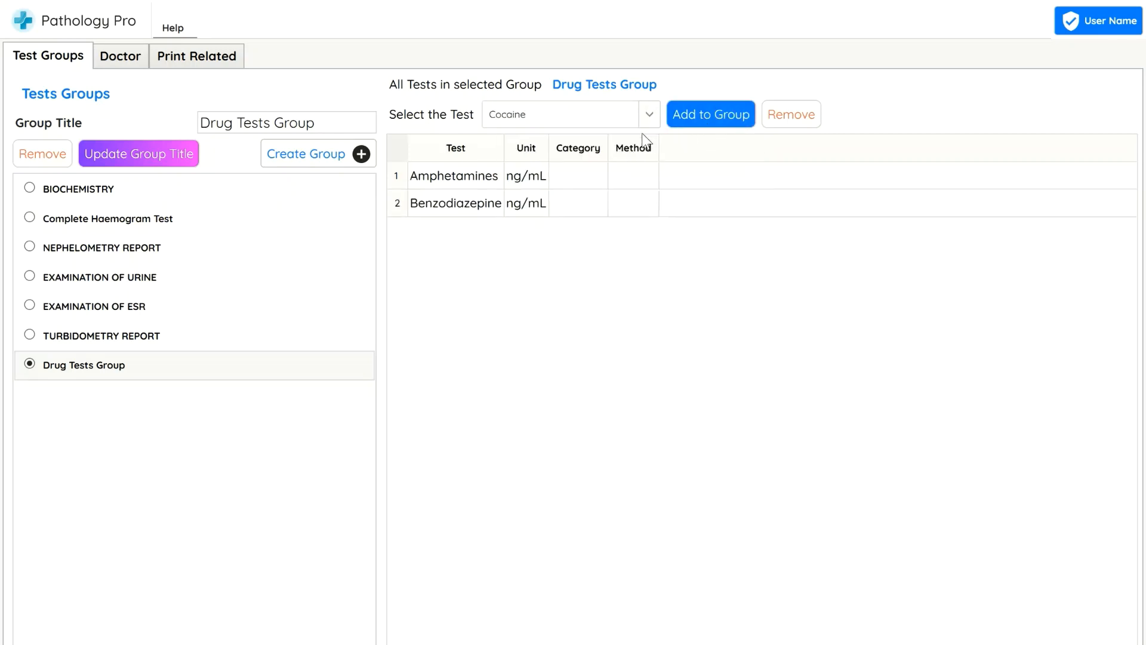
Step: Add the Methadone test to the Drug Tests Group and close the test group editor
{"action": "left_click", "coordinate": [560, 114]}
{"action": "left_click", "coordinate": [529, 331]}
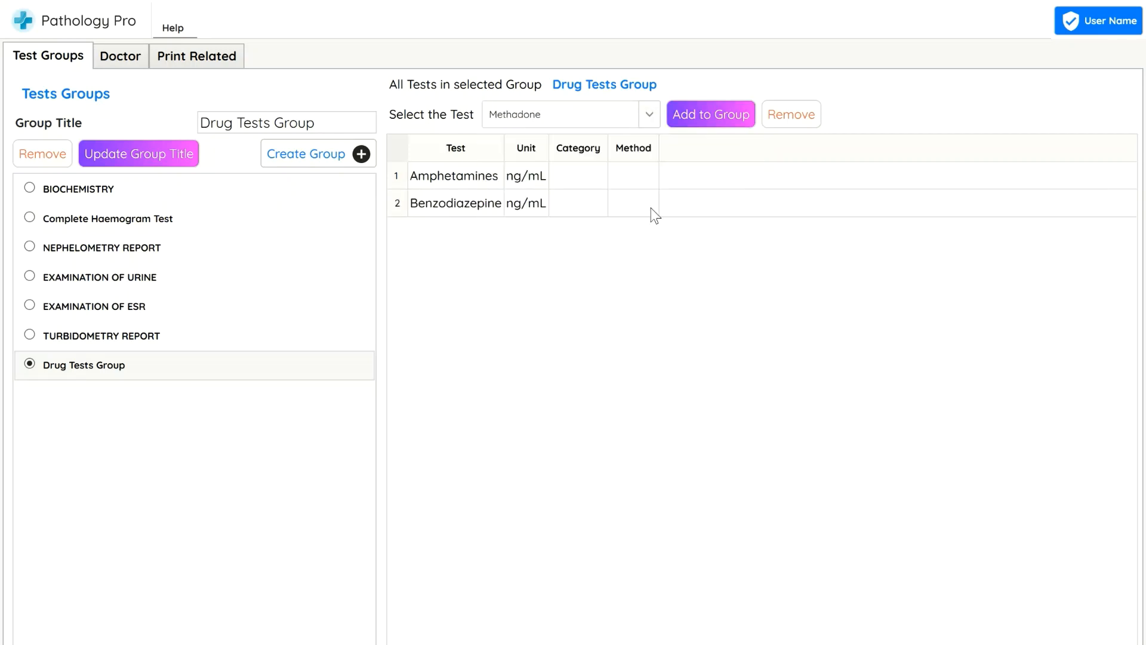
{"action": "left_click", "coordinate": [690, 117]}
{"action": "left_click", "coordinate": [160, 373]}
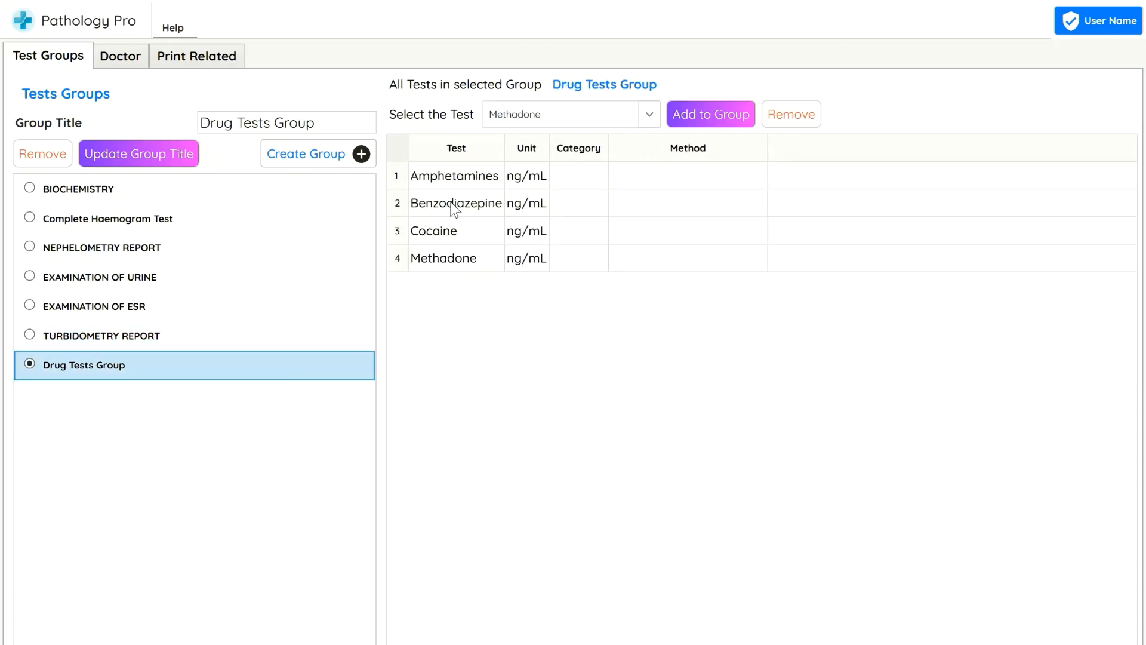
{"action": "left_click", "coordinate": [1137, 5]}
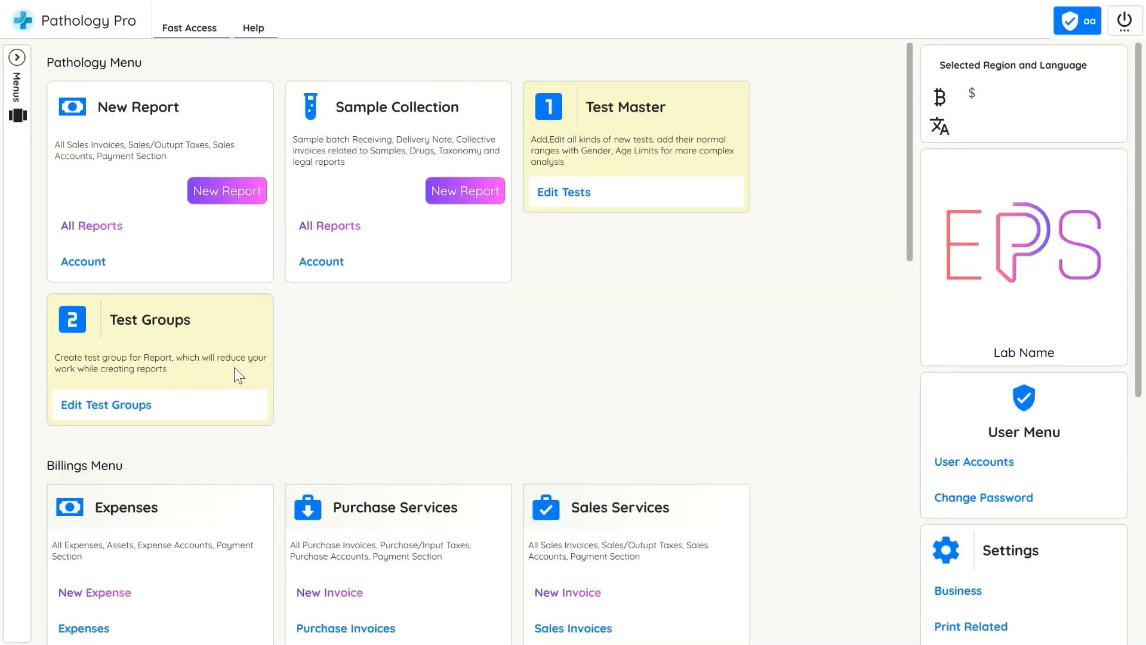
Step: Create a new report under a new account named policedepartment123
{"action": "left_click", "coordinate": [234, 190]}
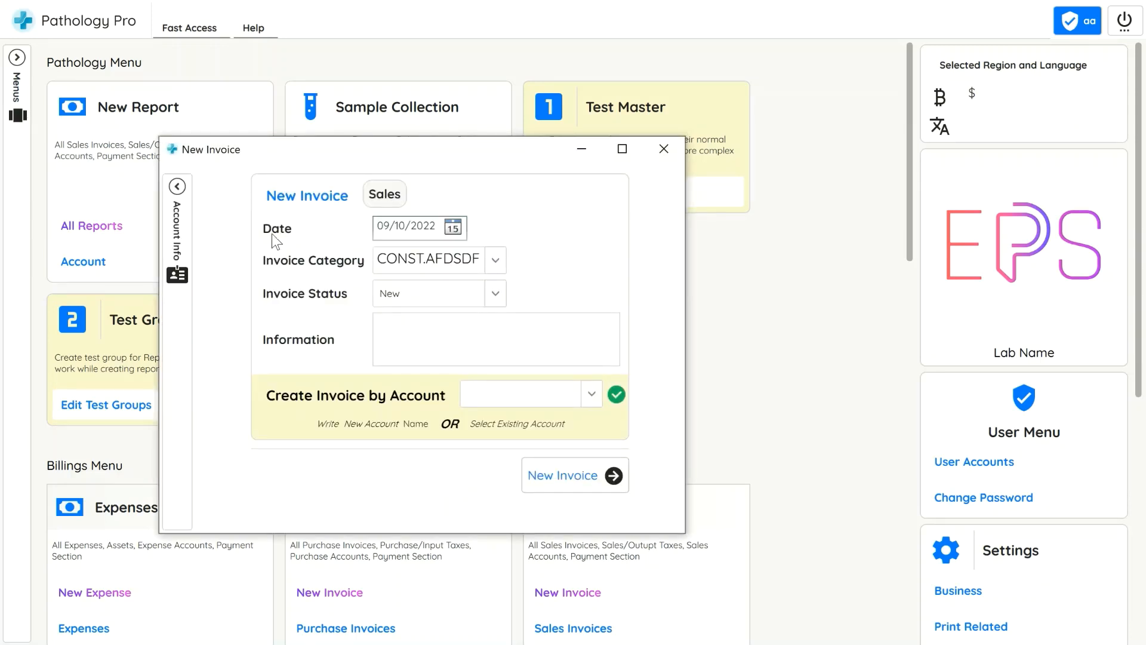
{"action": "left_click", "coordinate": [545, 397]}
{"action": "type", "text": "p"}
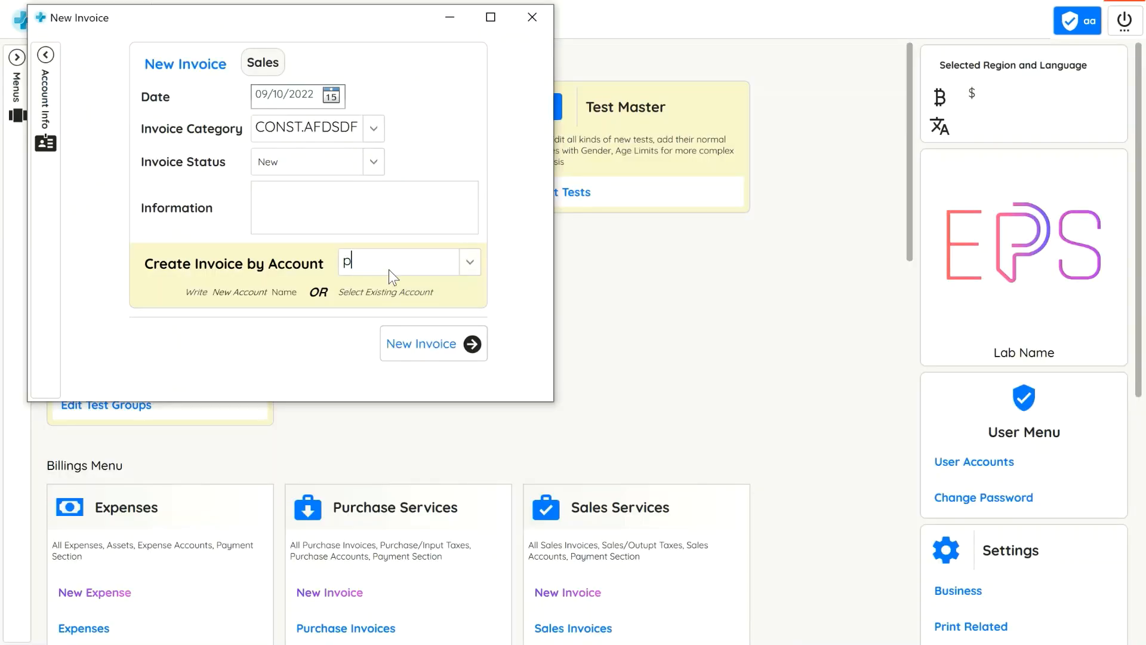
{"action": "key", "text": "BackSpace"}
{"action": "type", "text": "policed"}
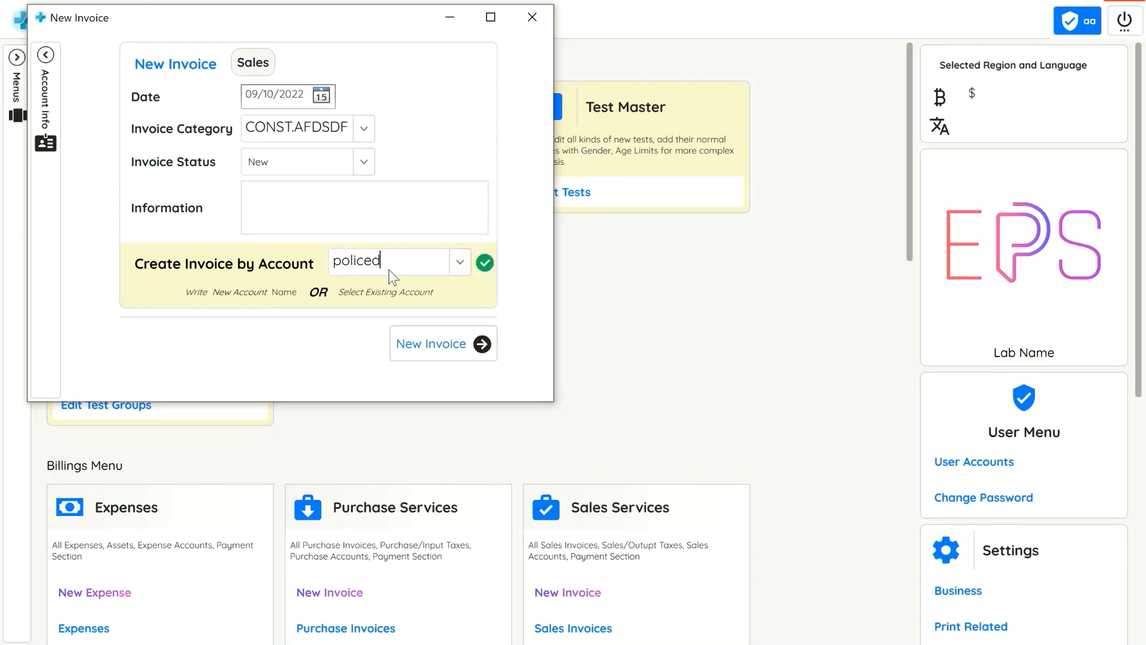
{"action": "type", "text": "epartment123"}
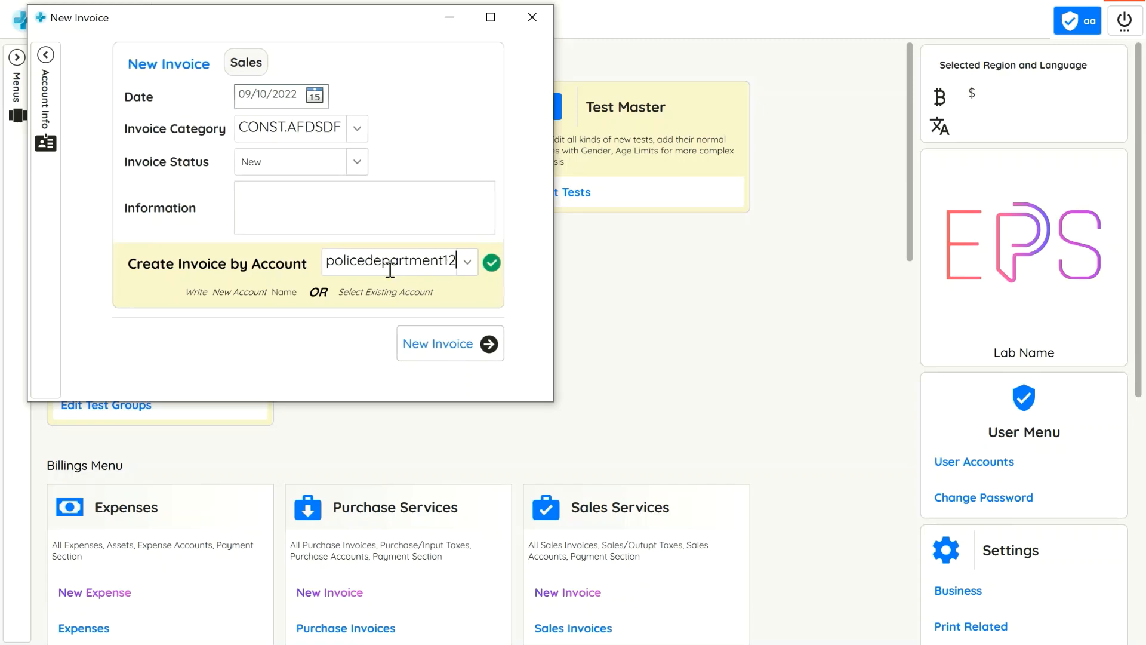
{"action": "left_click", "coordinate": [460, 345]}
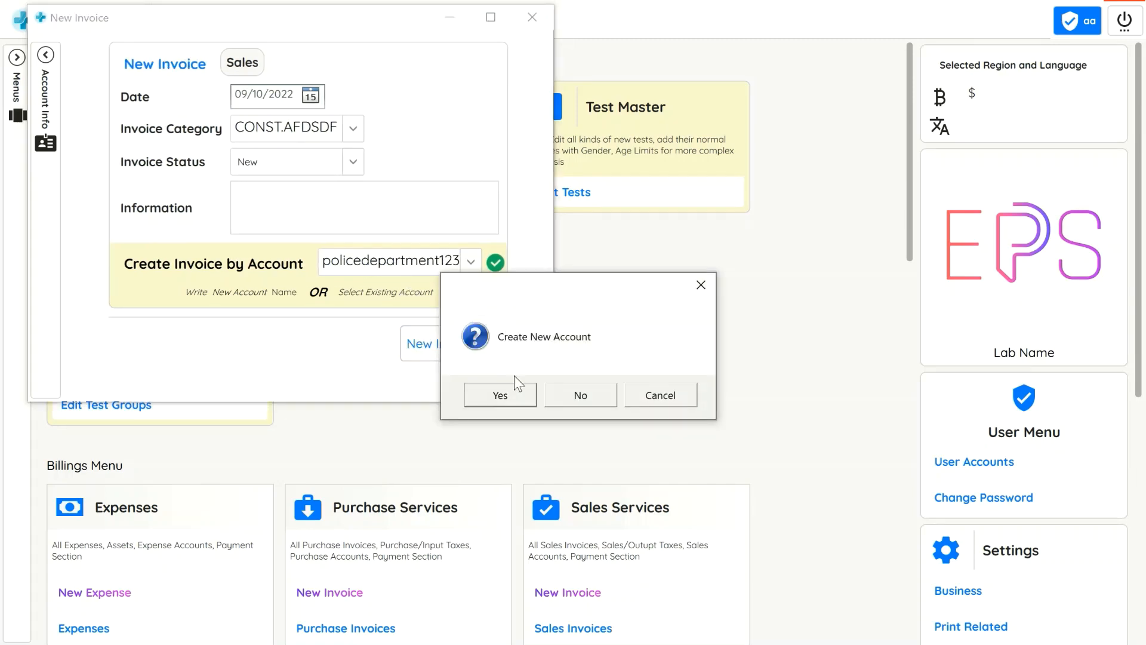
{"action": "left_click", "coordinate": [500, 394]}
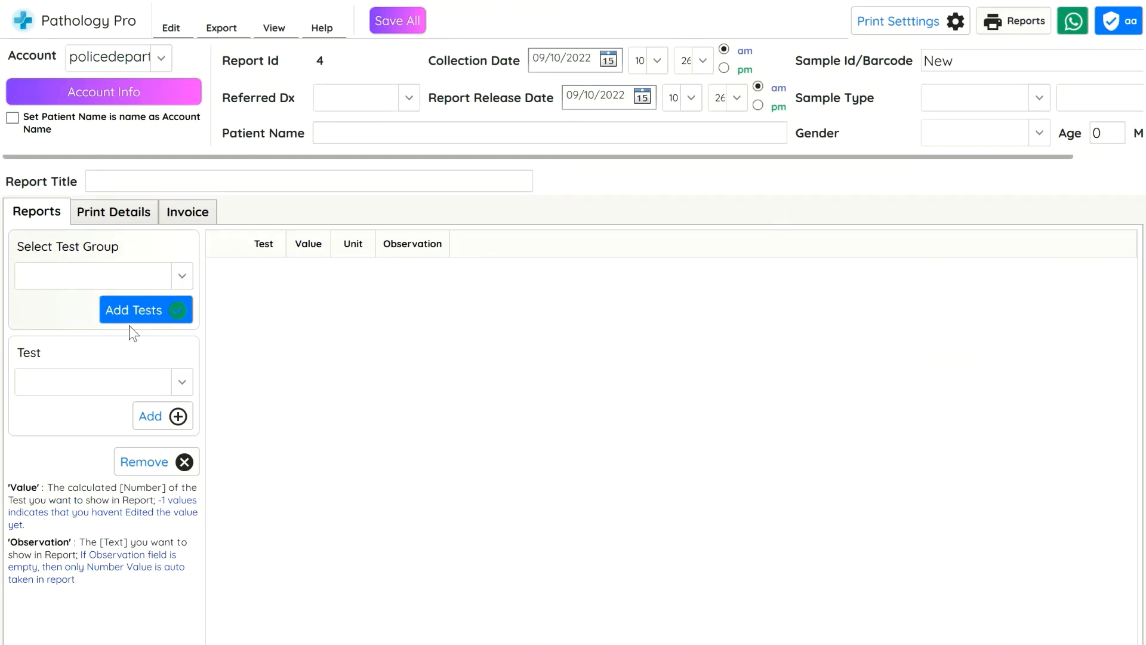
Step: Look up the Amphetamines test among the individual tests available for the report
{"action": "left_click", "coordinate": [141, 389]}
{"action": "scroll", "coordinate": [101, 537], "scroll_direction": "down", "scroll_amount": 10}
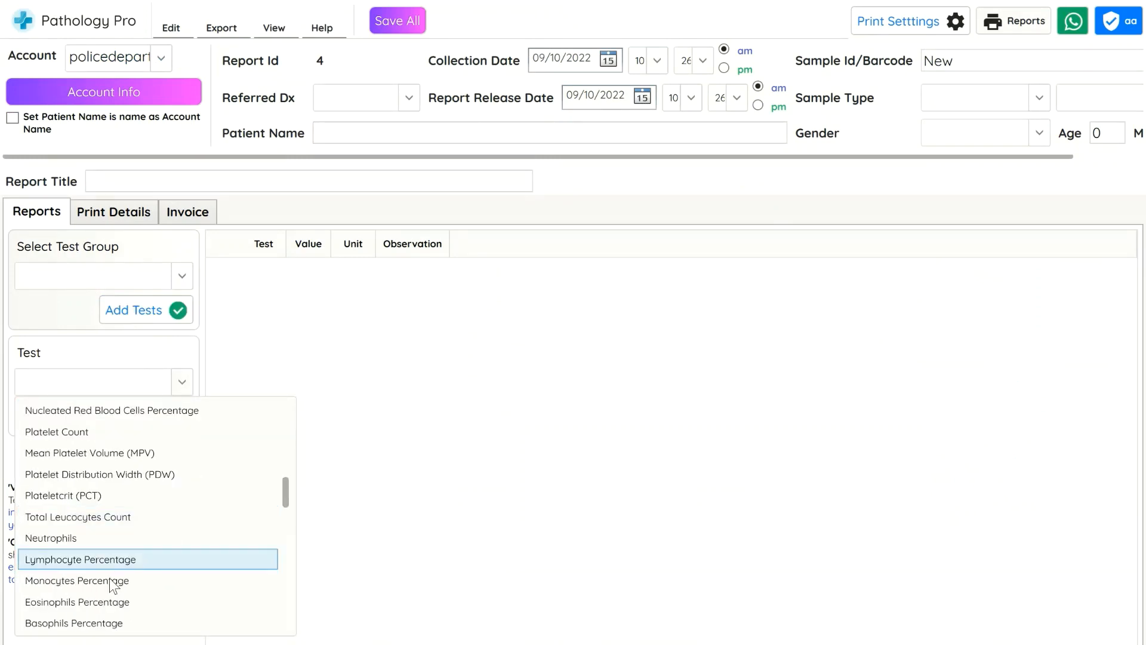
{"action": "scroll", "coordinate": [82, 589], "scroll_direction": "down", "scroll_amount": 15}
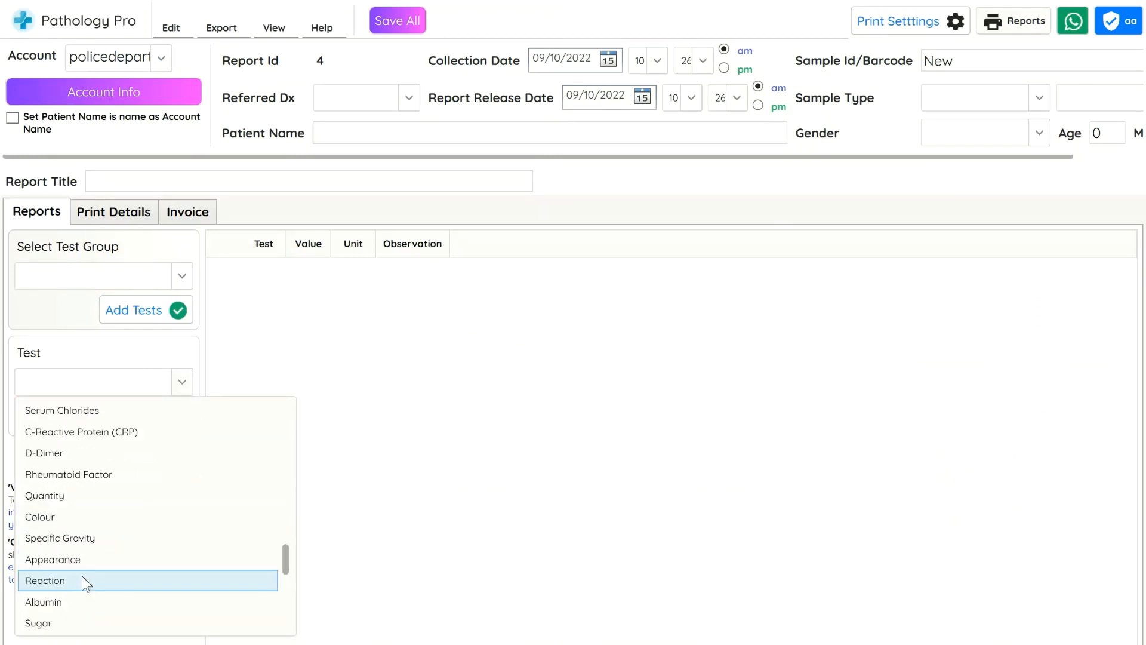
{"action": "left_click", "coordinate": [75, 538]}
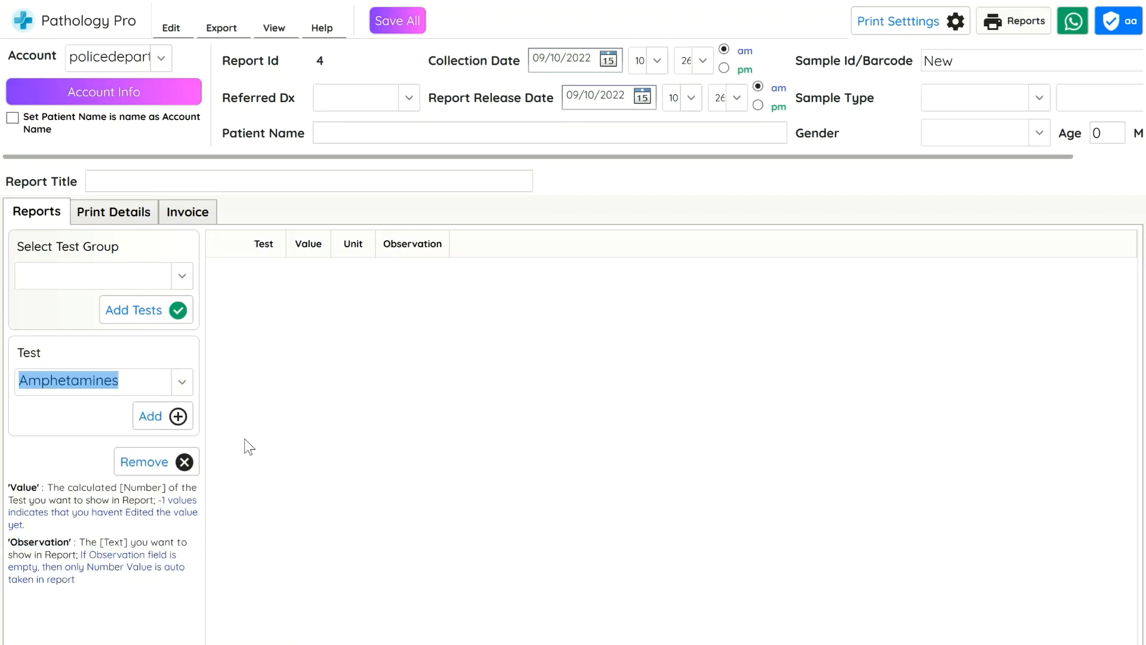
Step: Add all tests of the Drug Tests Group to the report
{"action": "left_click", "coordinate": [119, 283]}
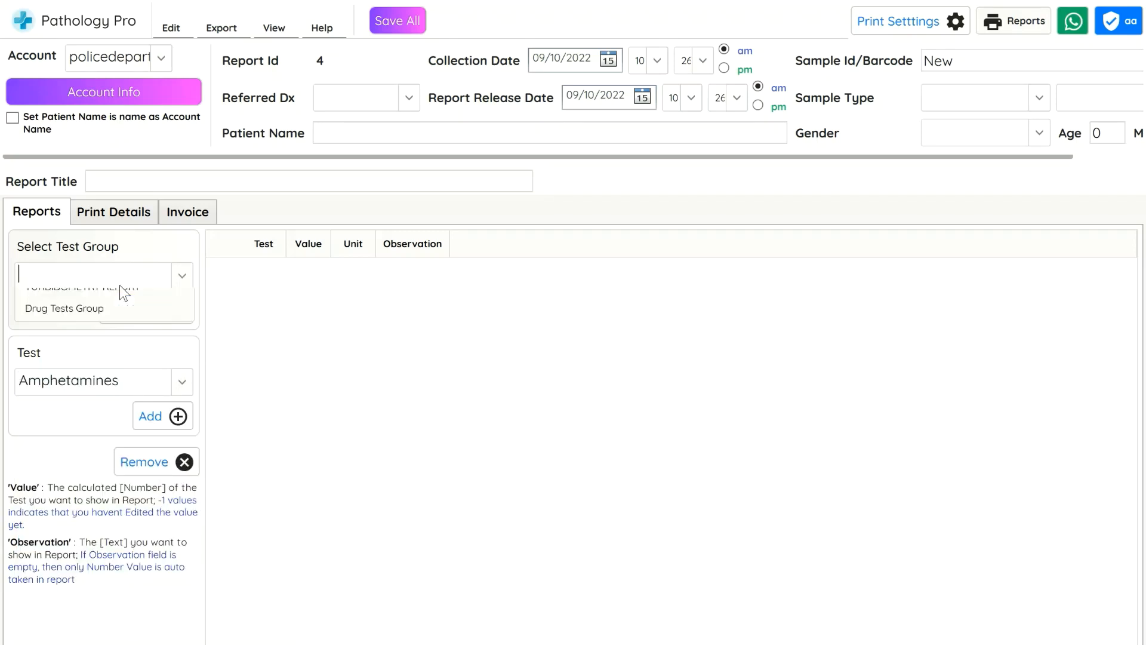
{"action": "left_click", "coordinate": [66, 432]}
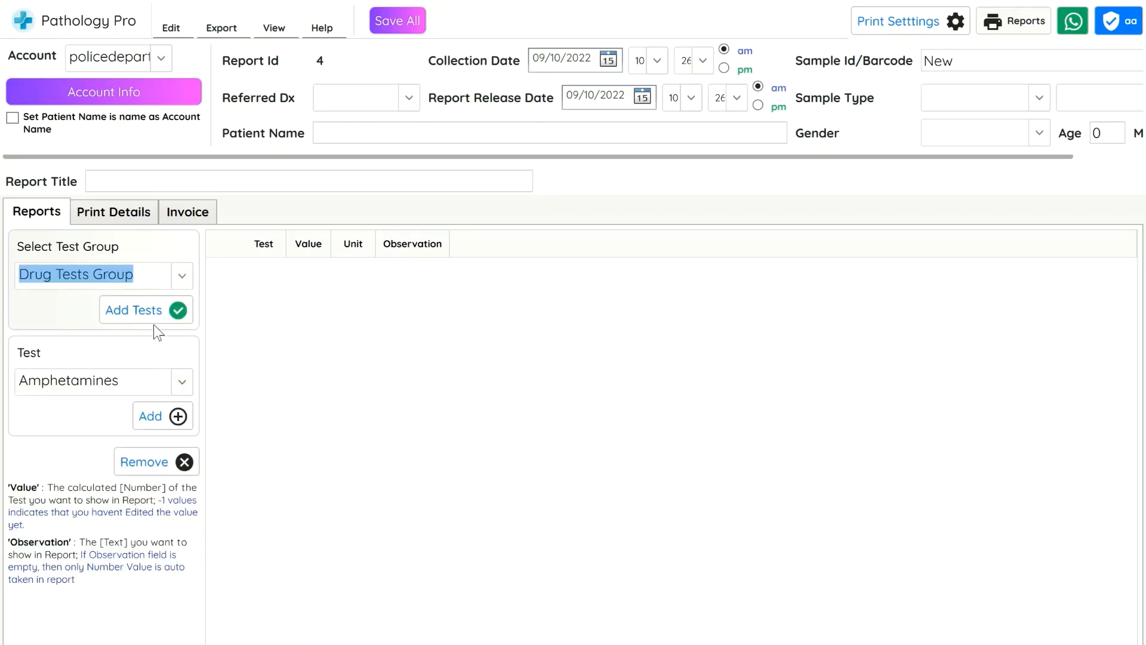
{"action": "left_click", "coordinate": [176, 312]}
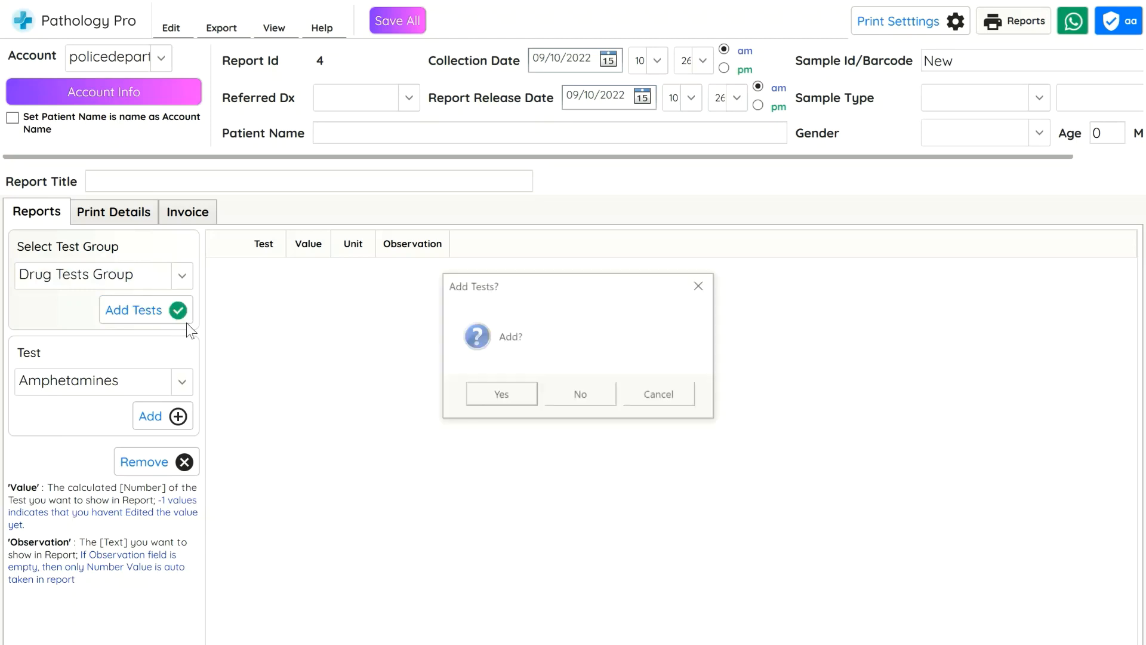
{"action": "left_click", "coordinate": [501, 395]}
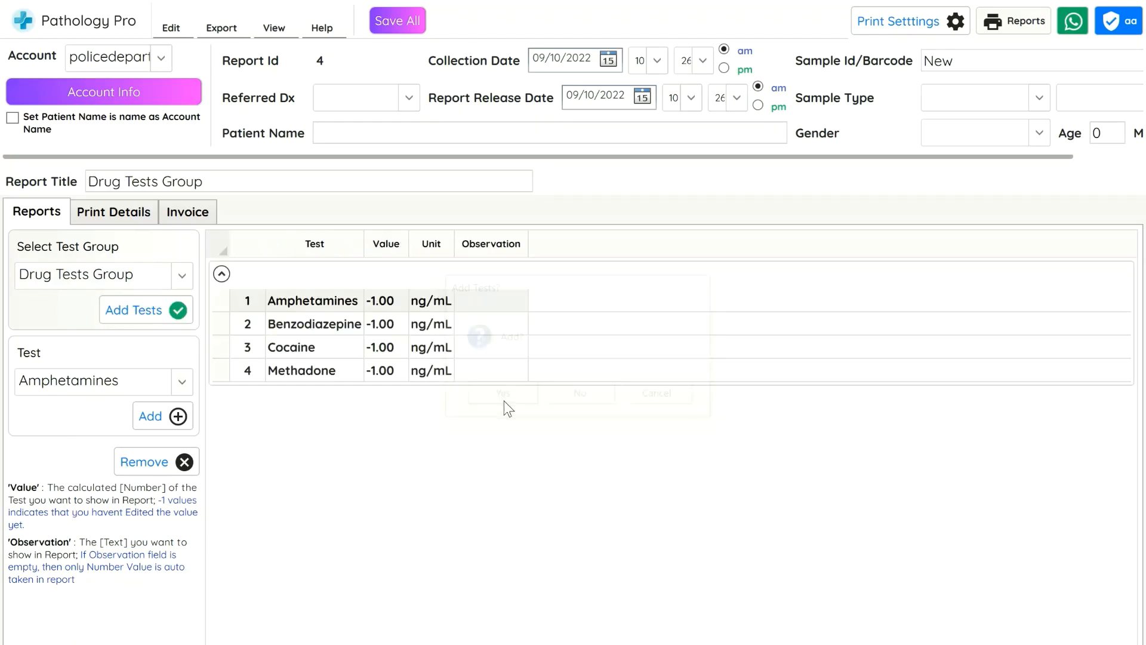
Step: Set the Amphetamines result value to 90 in the report
{"action": "left_click", "coordinate": [385, 302]}
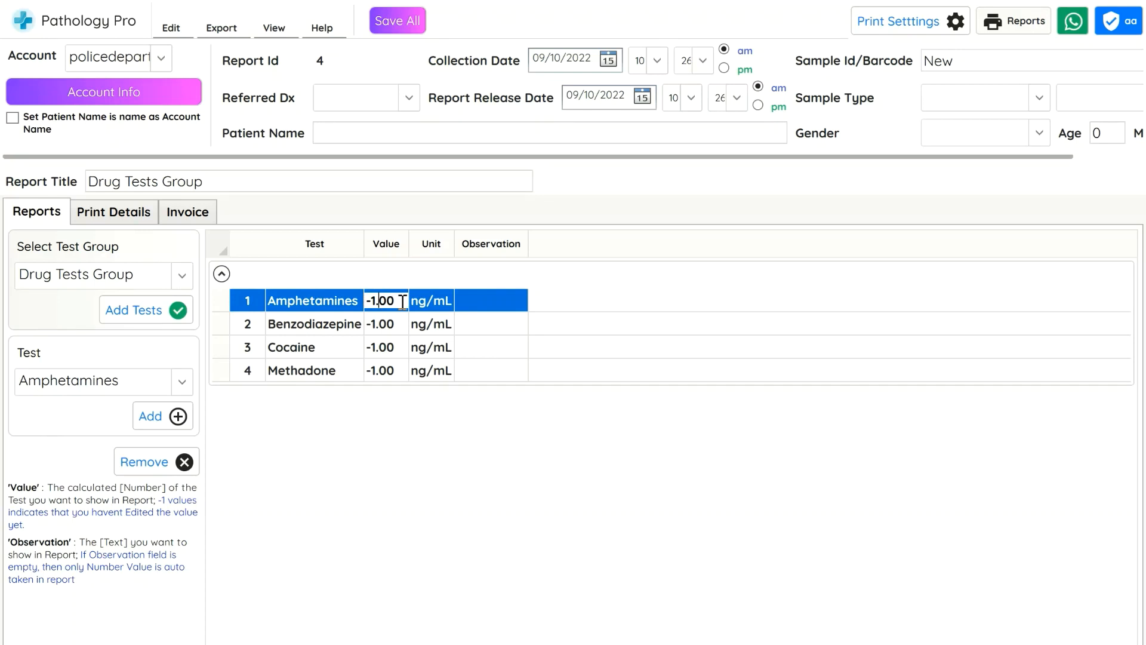
{"action": "left_click_drag", "start_coordinate": [402, 302], "coordinate": [341, 305]}
{"action": "type", "text": "90"}
{"action": "key", "text": "Down"}
{"action": "key", "text": "Down"}
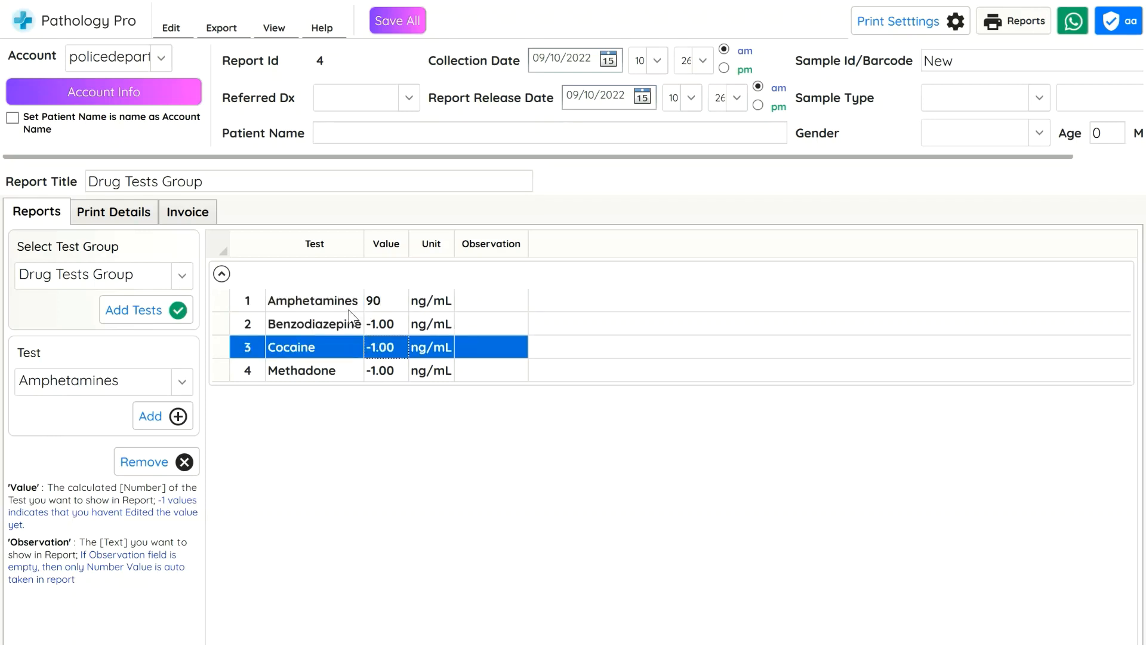
Step: Set the Benzodiazepine result value to 80 in the report
{"action": "left_click", "coordinate": [394, 322]}
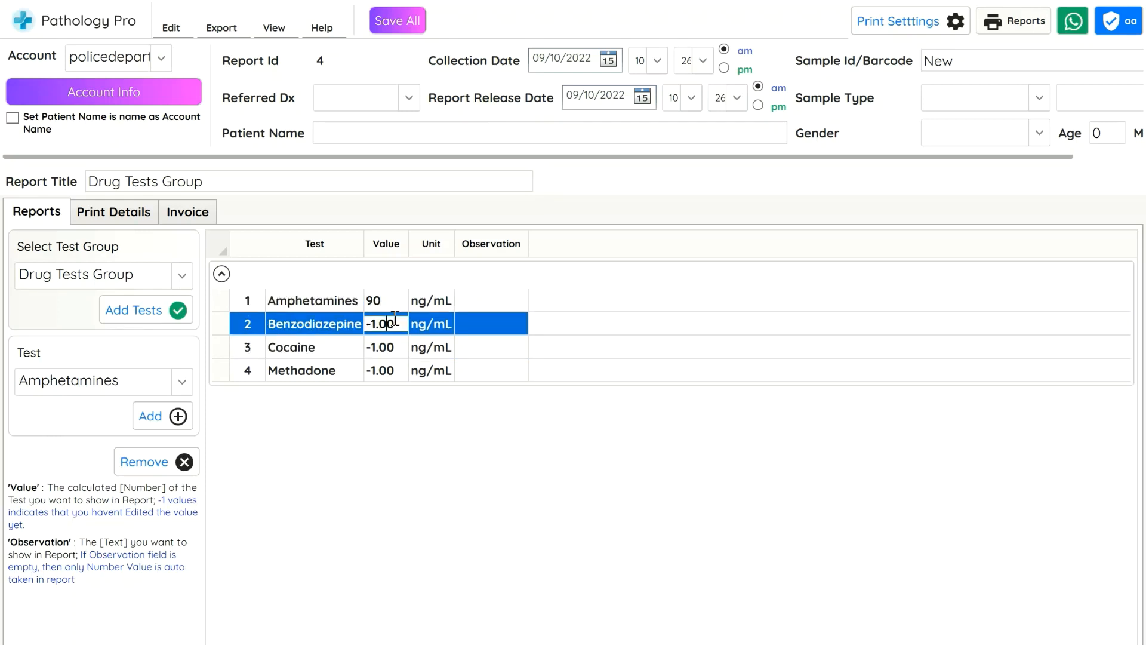
{"action": "double_click", "coordinate": [396, 321]}
{"action": "type", "text": "80"}
{"action": "key", "text": "Return"}
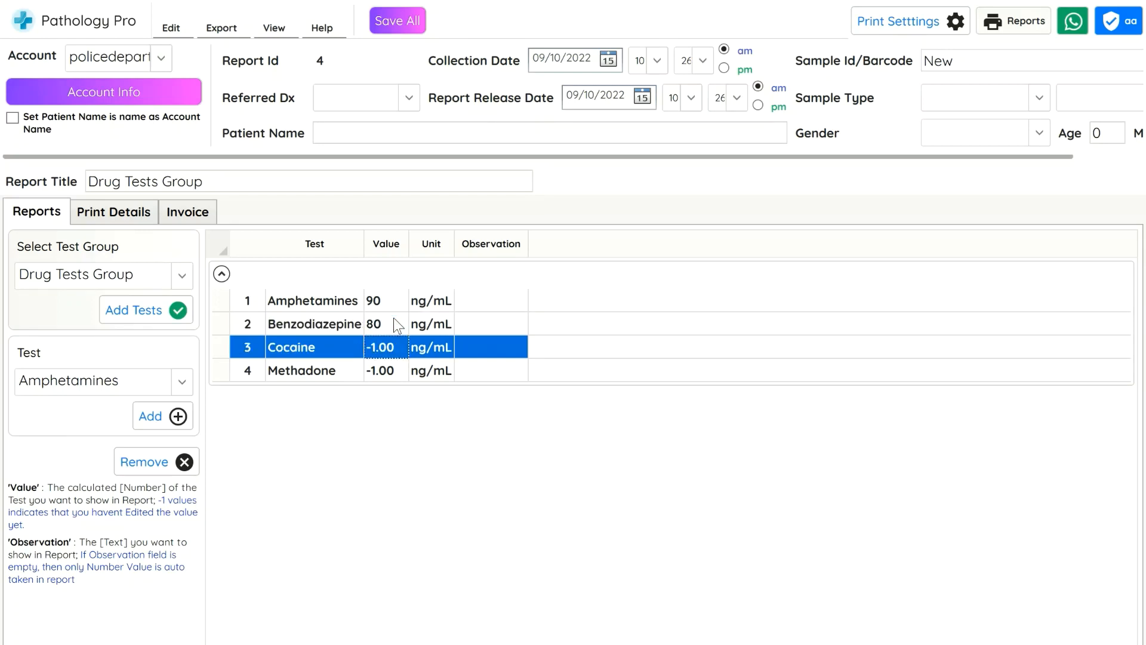
Step: Set the Cocaine result value to 800 and Methadone to 60, and save the report
{"action": "type", "text": "80"}
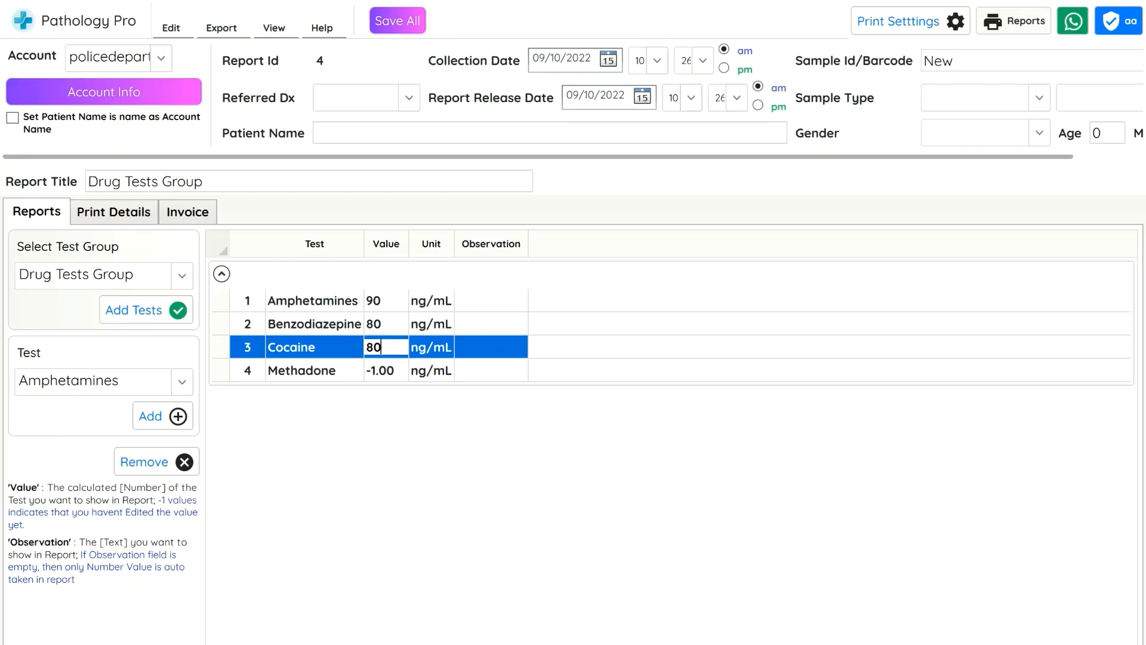
{"action": "type", "text": "0"}
{"action": "key", "text": "Return"}
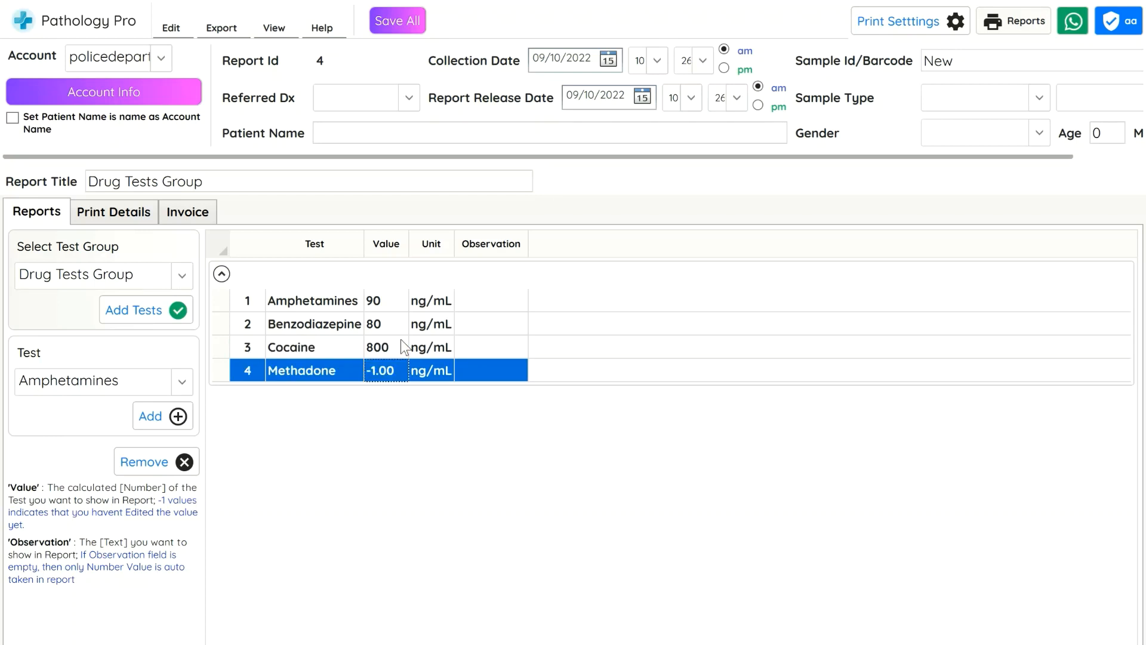
{"action": "type", "text": "60"}
{"action": "key", "text": "Return"}
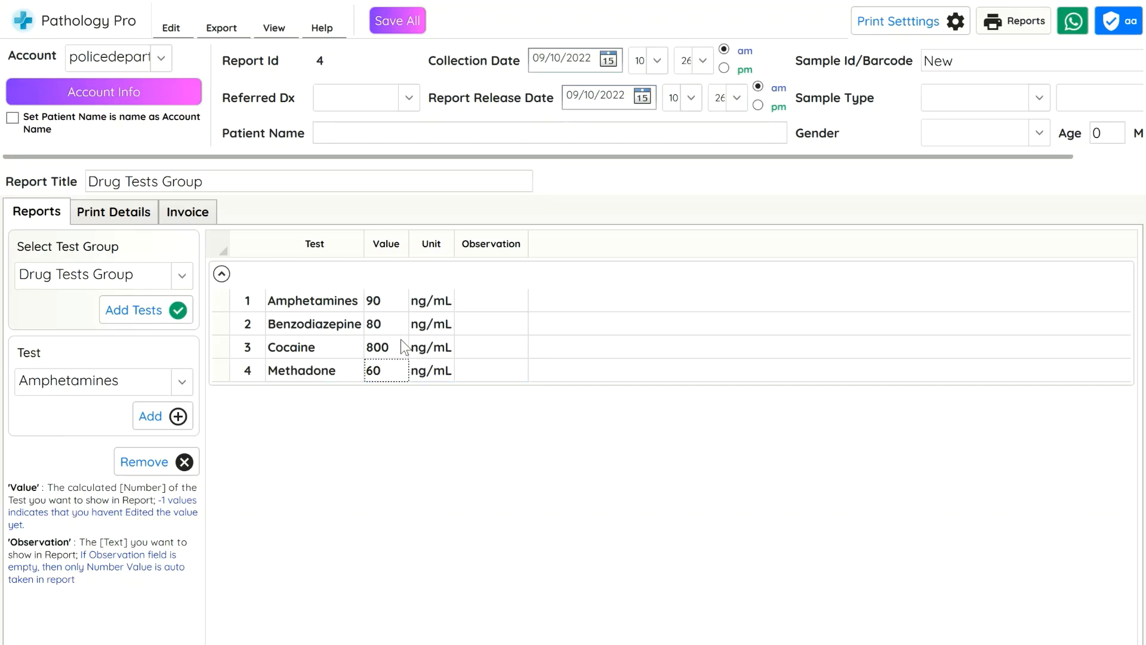
{"action": "left_click", "coordinate": [397, 27]}
Step: Set the patient's gender to Male and the sample type to Urine
{"action": "left_click", "coordinate": [370, 132]}
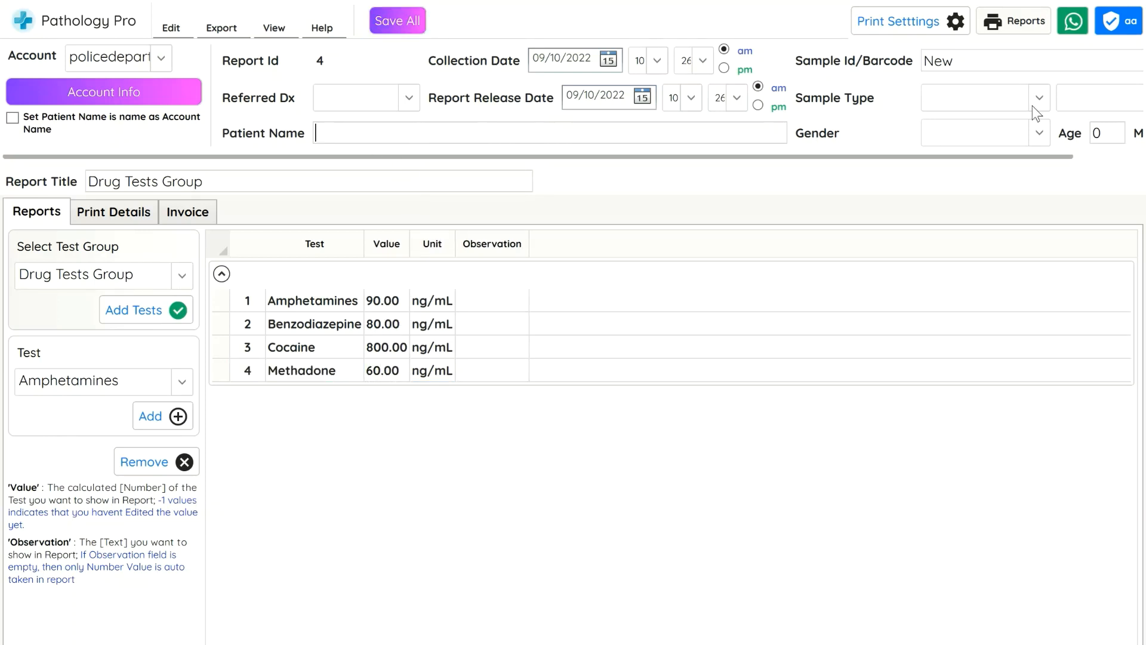
{"action": "left_click", "coordinate": [1016, 135]}
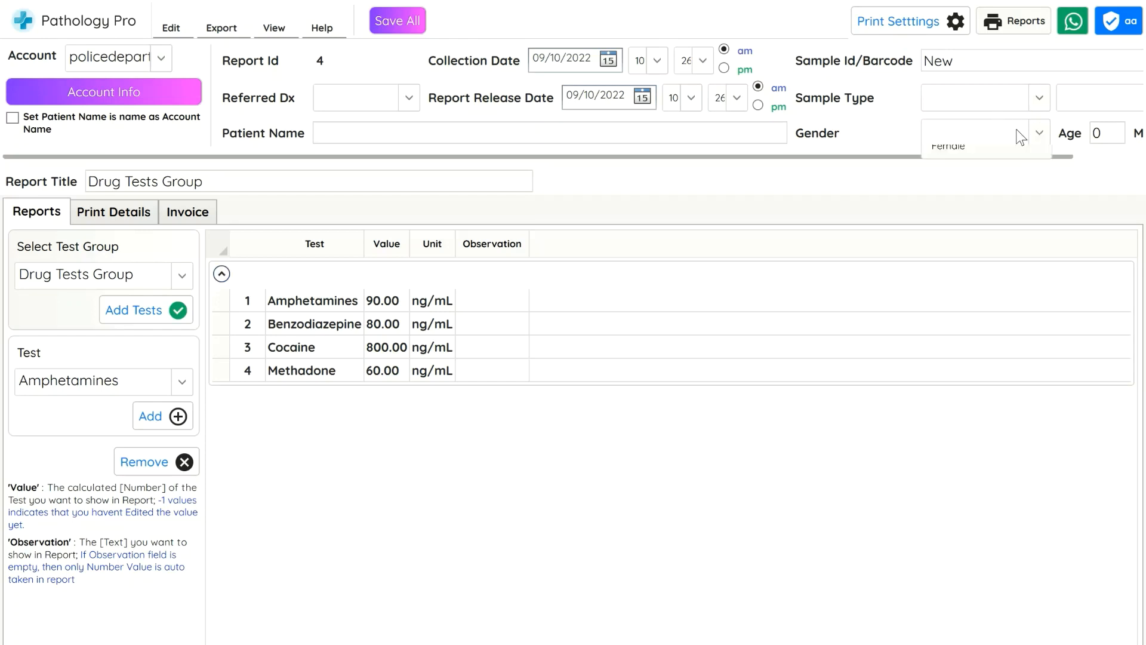
{"action": "left_click", "coordinate": [966, 203]}
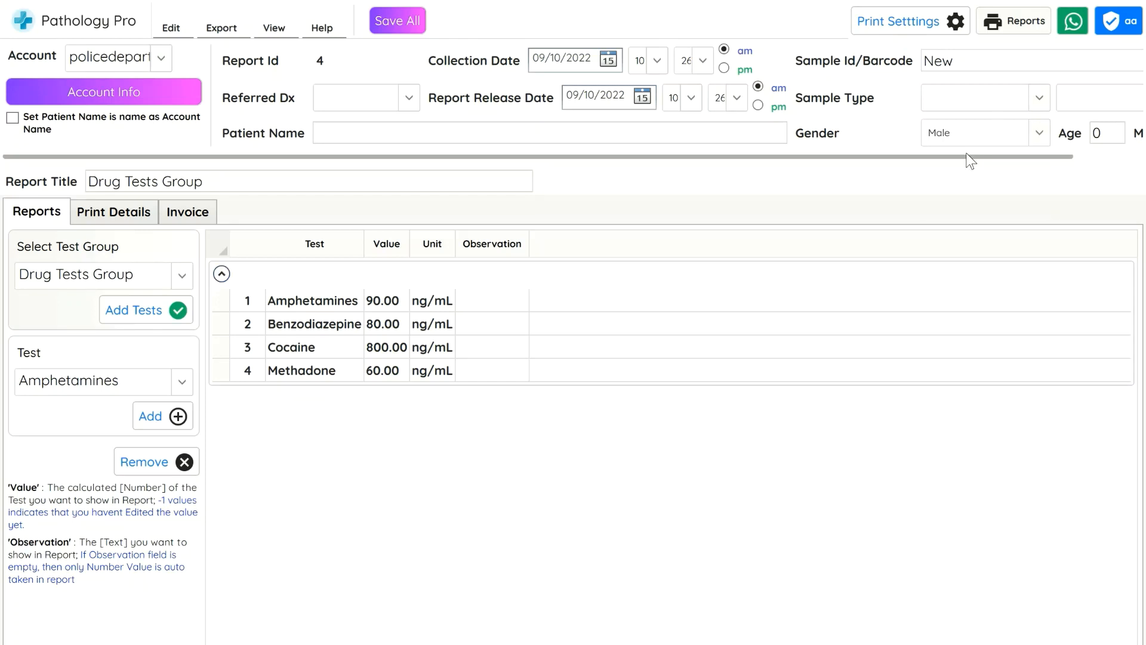
{"action": "left_click", "coordinate": [1000, 99]}
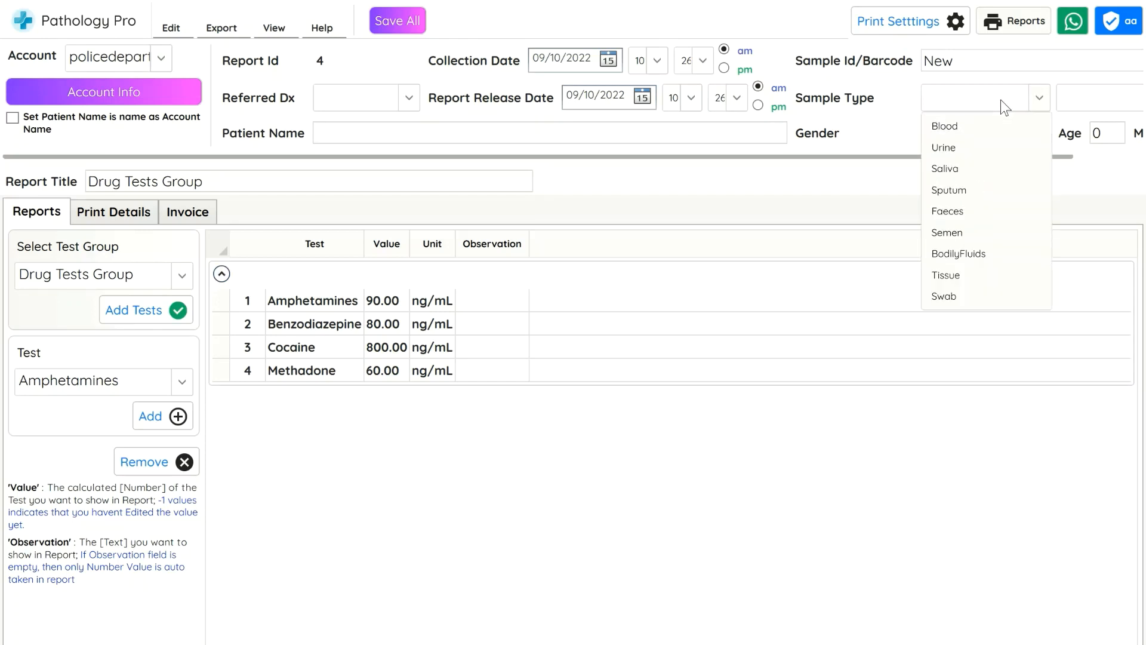
{"action": "left_click", "coordinate": [962, 147]}
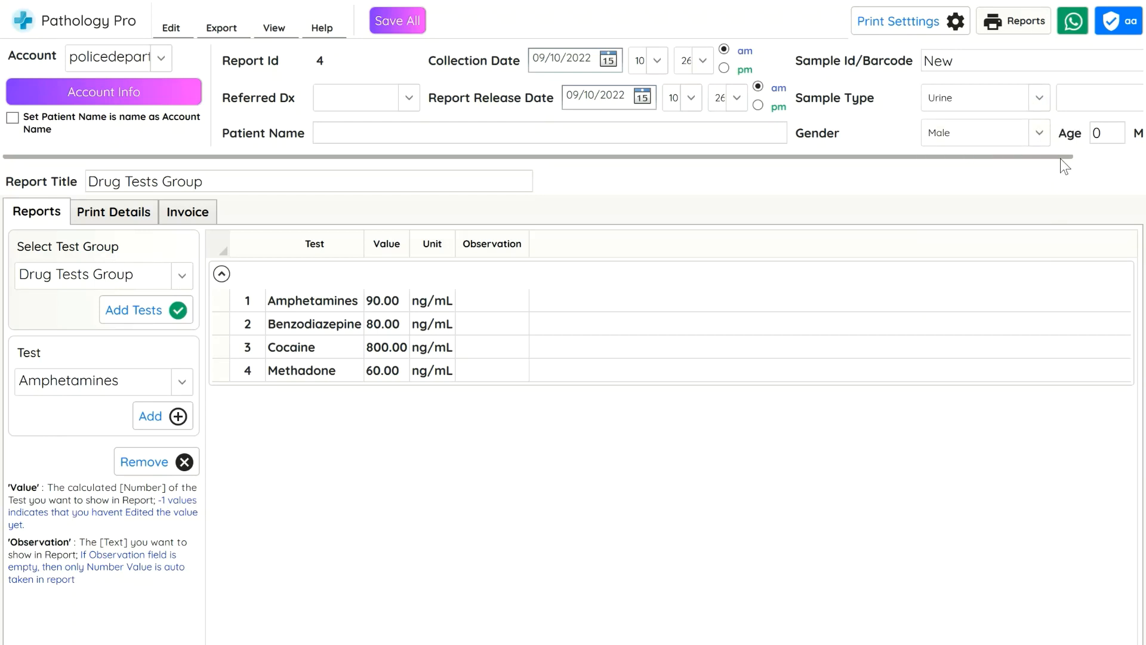
{"action": "scroll", "coordinate": [1069, 156], "scroll_direction": "right", "scroll_amount": 3}
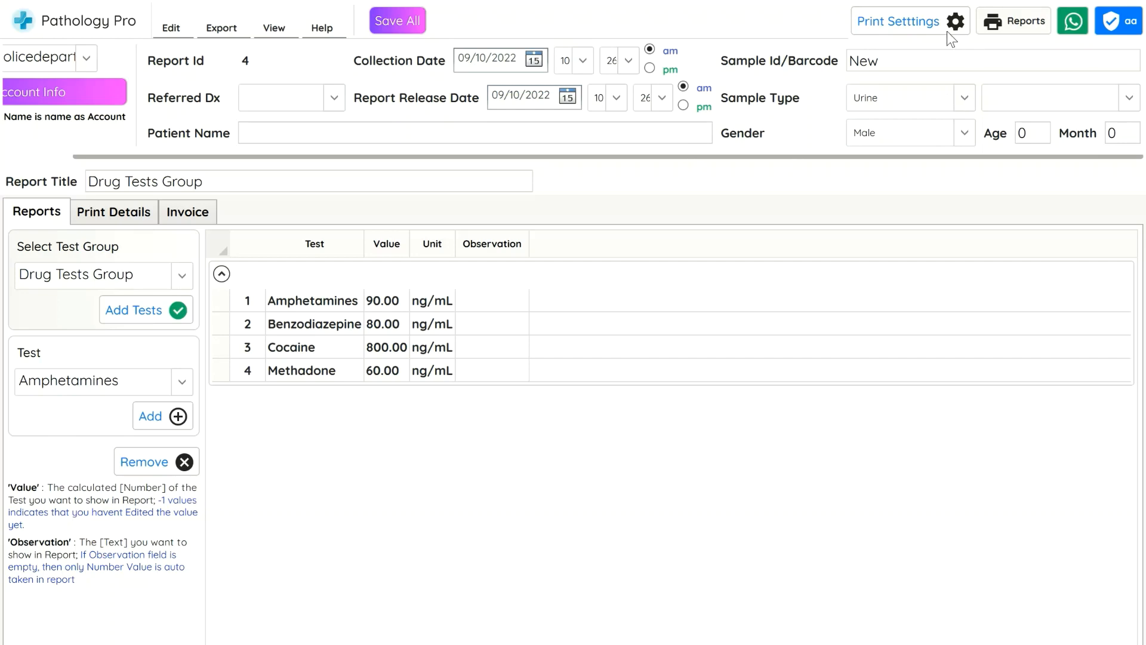
Step: Preview the printed drug test report in page layout at 150% and examine its header, results table and signature area
{"action": "left_click", "coordinate": [987, 20]}
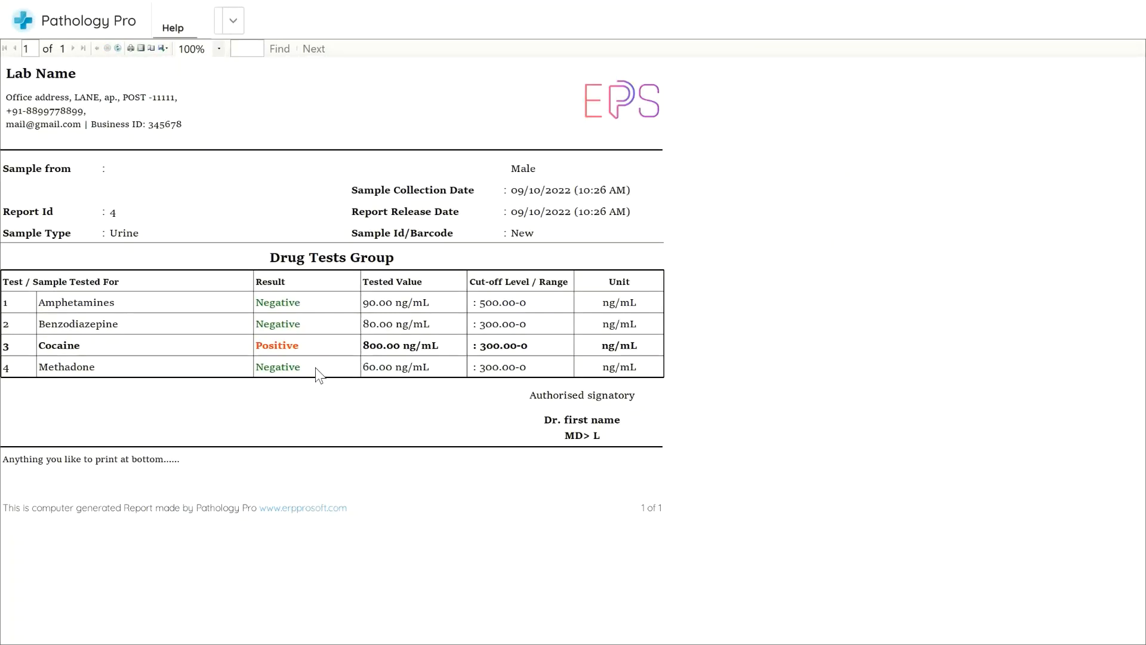
{"action": "left_click", "coordinate": [133, 51]}
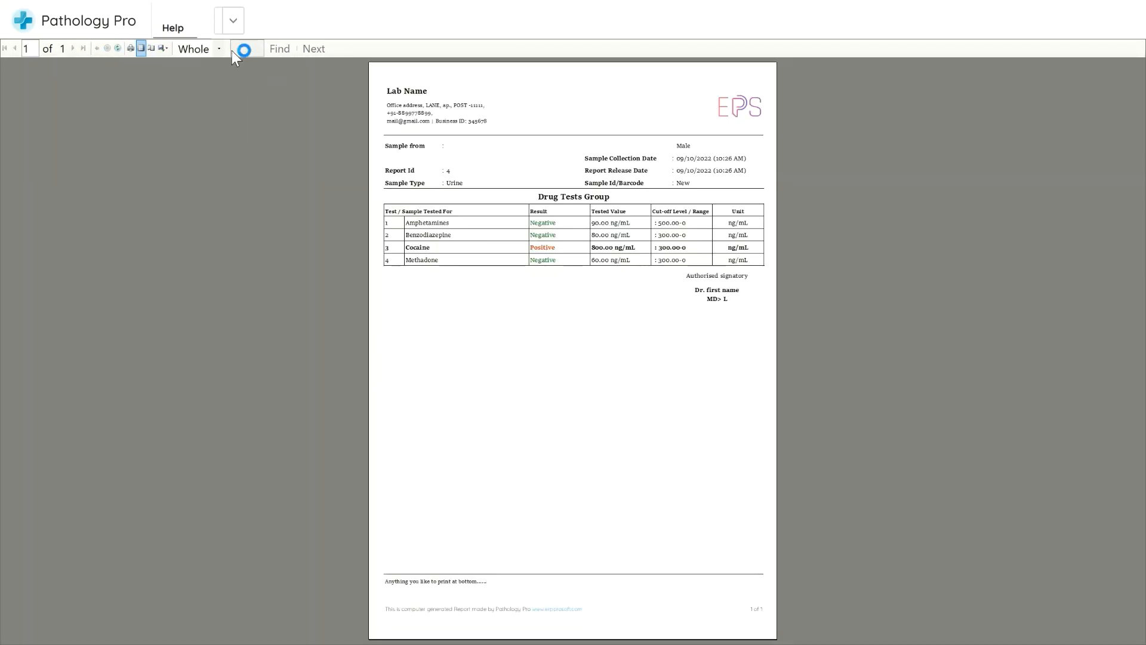
{"action": "left_click", "coordinate": [209, 123]}
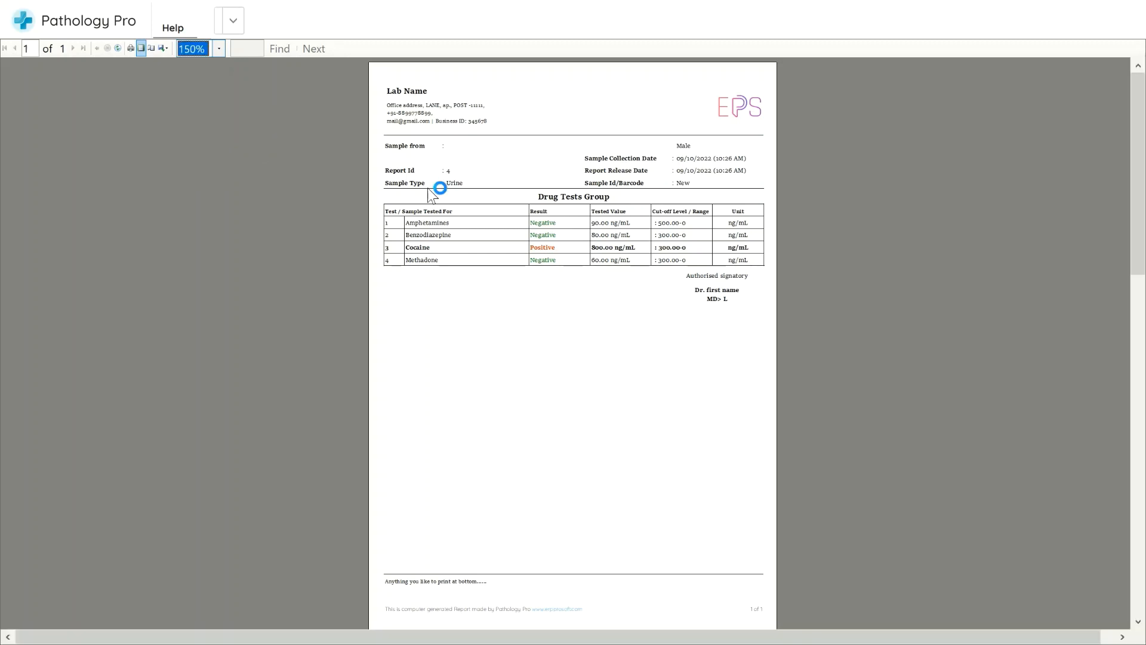
{"action": "scroll", "coordinate": [657, 261], "scroll_direction": "down", "scroll_amount": 2}
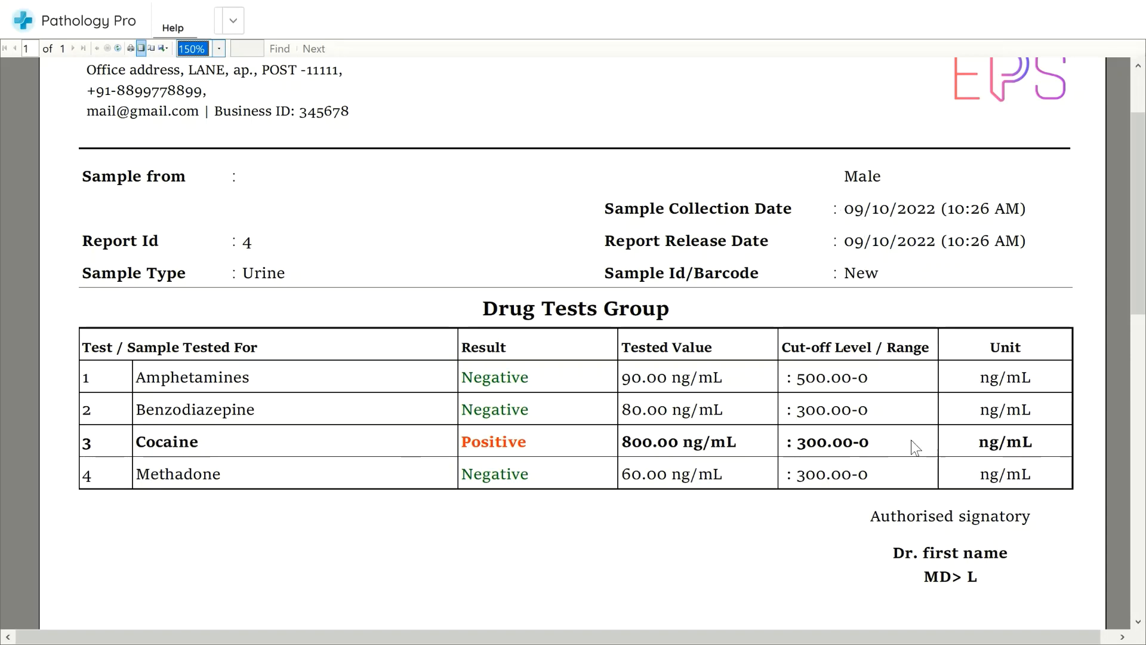
{"action": "scroll", "coordinate": [986, 528], "scroll_direction": "down", "scroll_amount": 3}
{"action": "scroll", "coordinate": [984, 522], "scroll_direction": "down", "scroll_amount": 5}
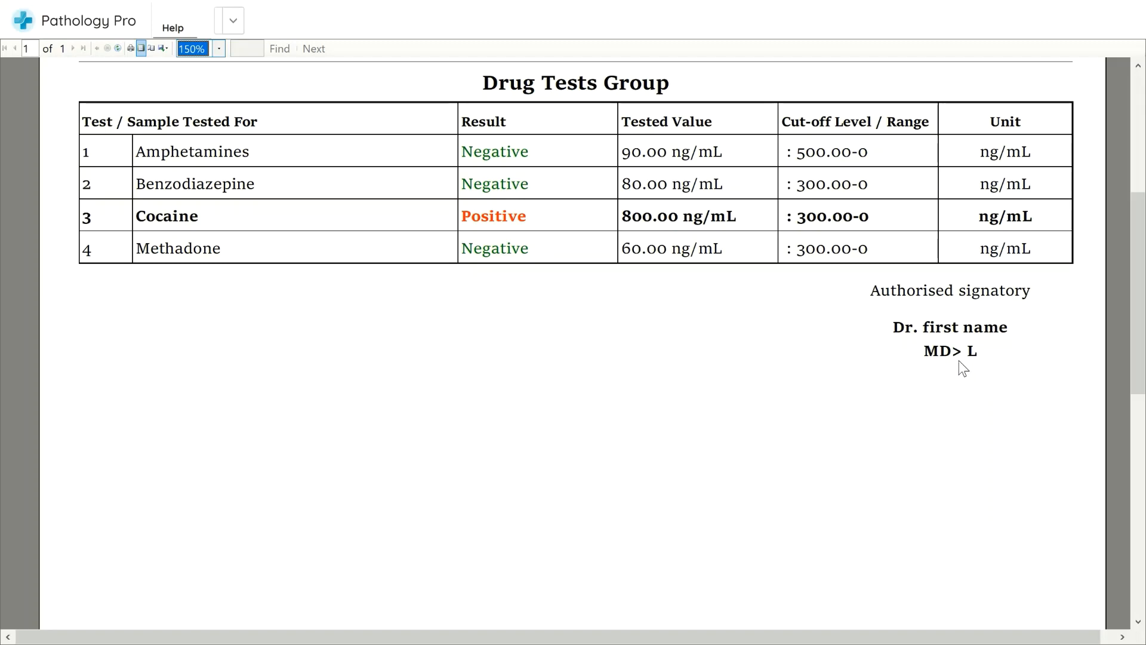
{"action": "scroll", "coordinate": [955, 366], "scroll_direction": "up", "scroll_amount": 12}
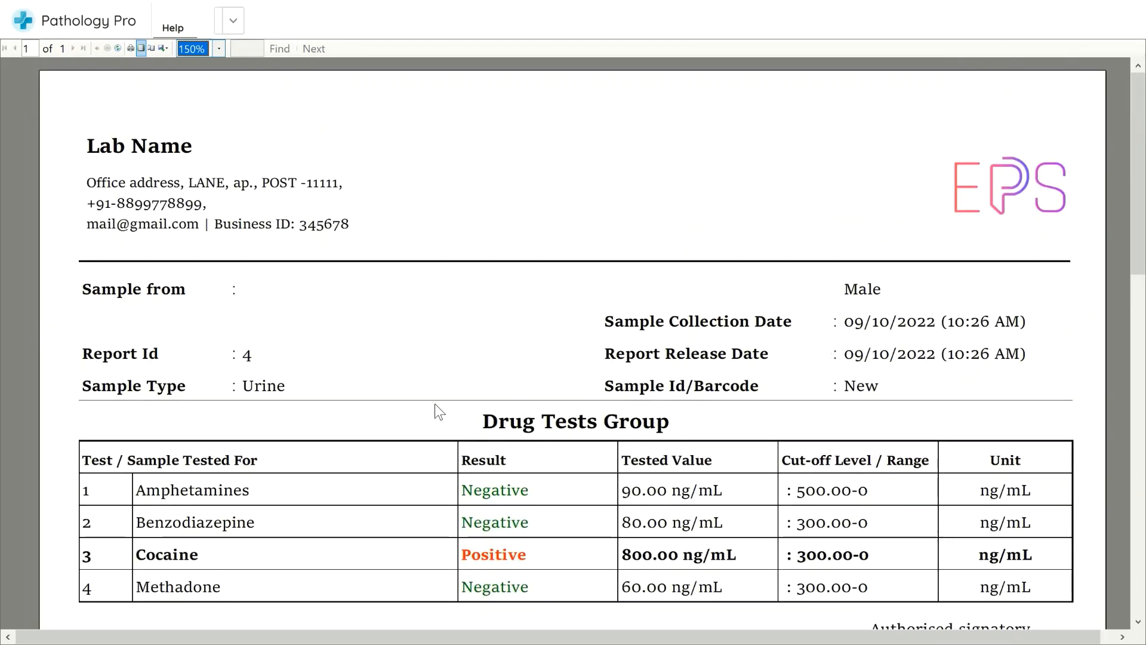
{"action": "left_click", "coordinate": [1141, 3]}
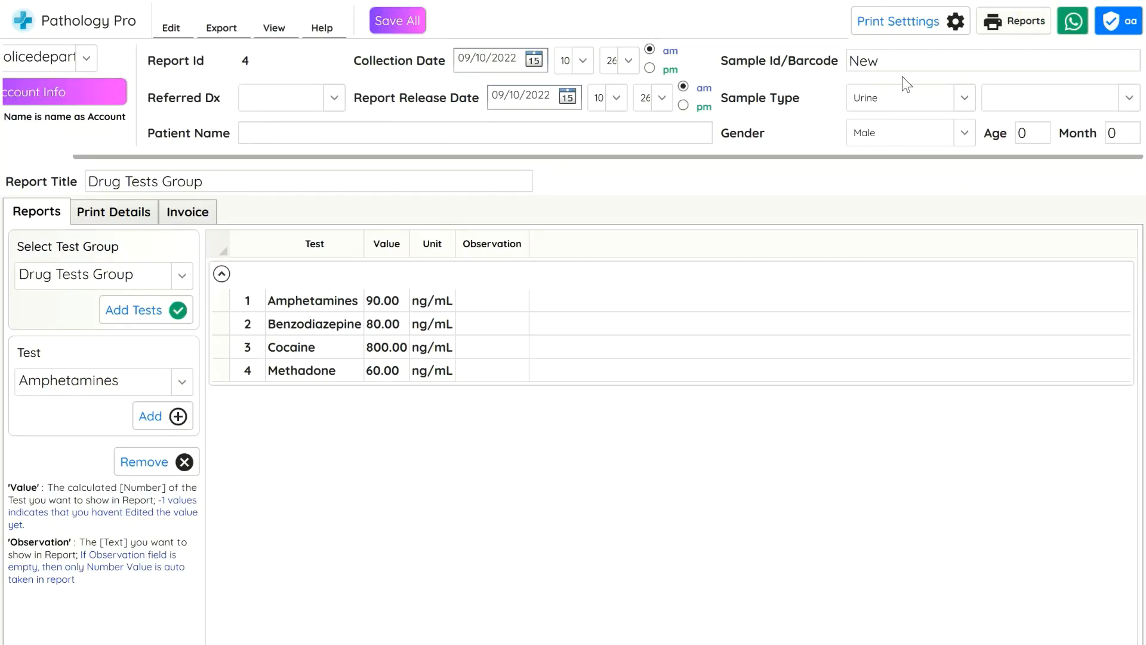
Step: Enter "POLICE DEPARMENT NAME....." as the patient name in the report
{"action": "left_click", "coordinate": [319, 137]}
{"action": "type", "text": "POLICE DEPARMENT NAM"}
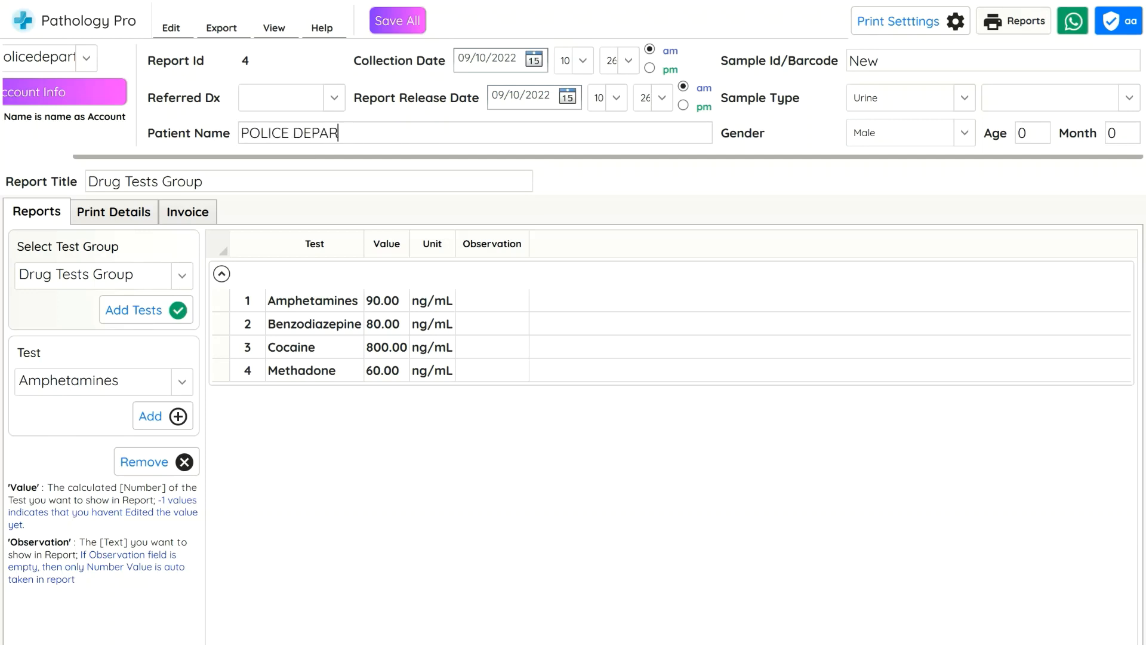
{"action": "type", "text": "E....."}
Step: Preview the report at 200% and check the sample source and the drug test results, closing the preview when done
{"action": "left_click", "coordinate": [1015, 22]}
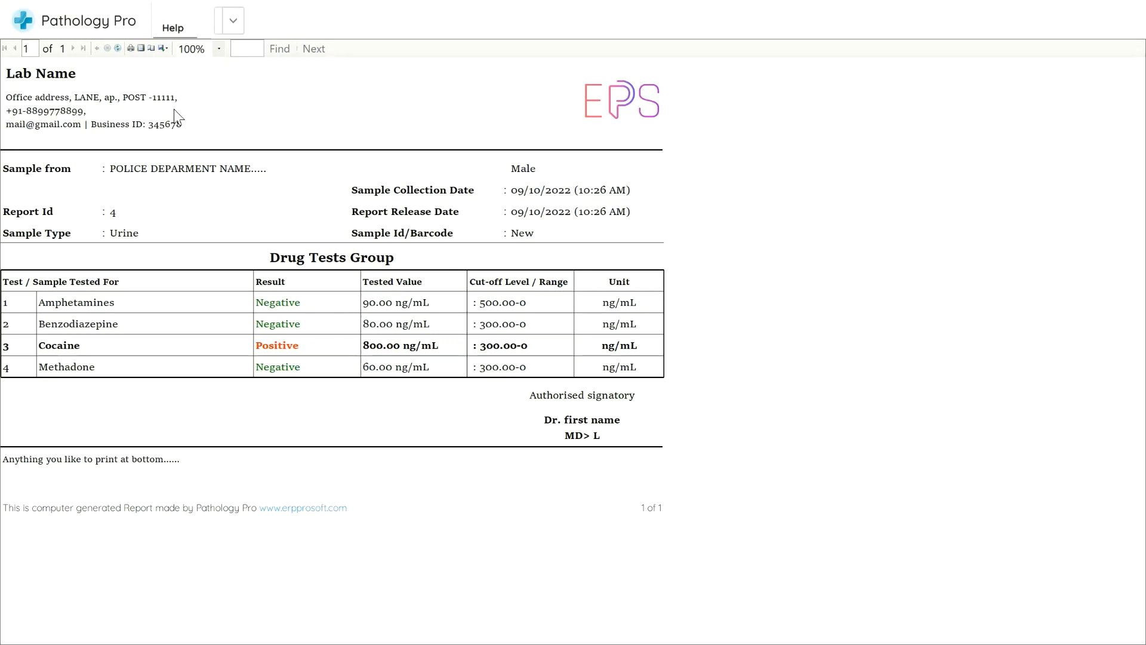
{"action": "left_click", "coordinate": [203, 49]}
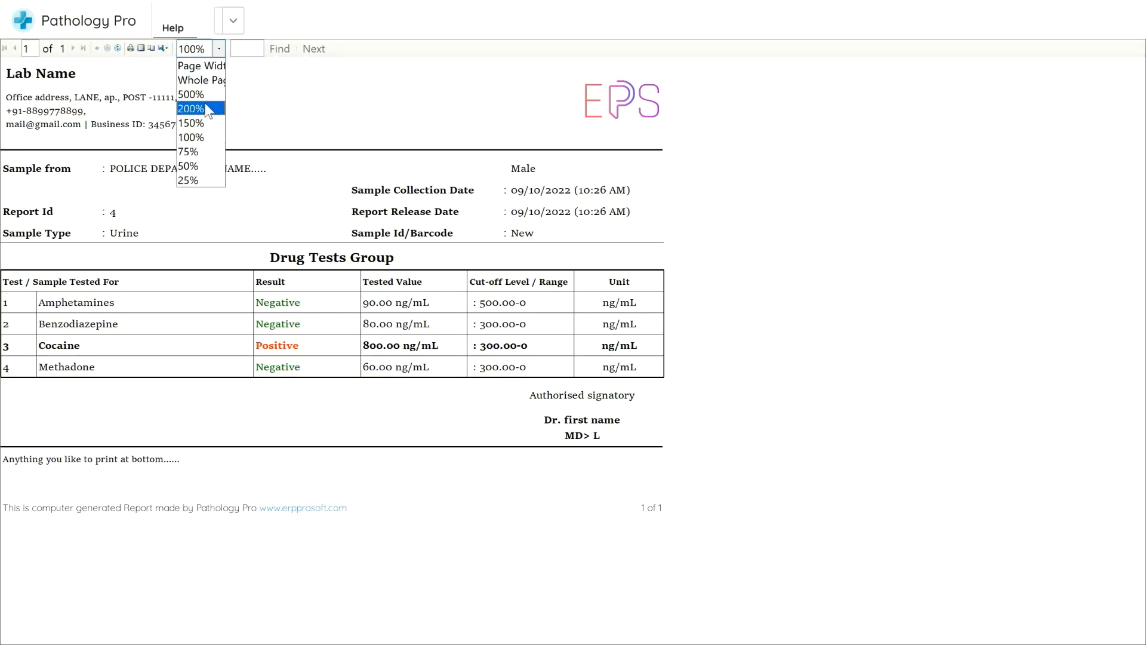
{"action": "left_click", "coordinate": [191, 108]}
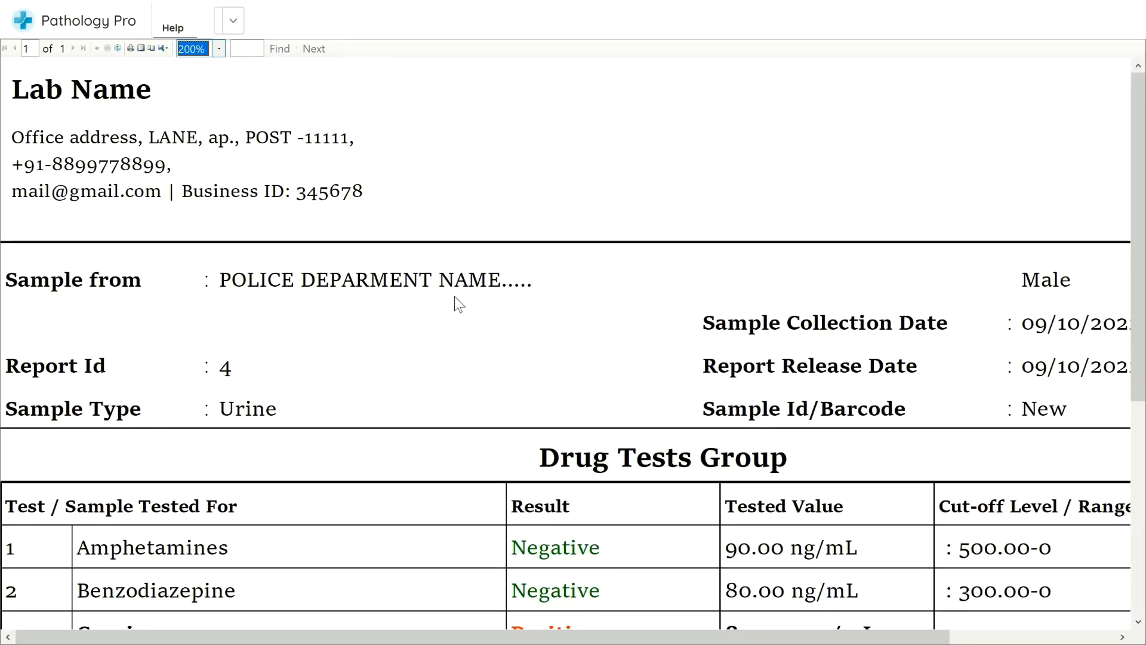
{"action": "scroll", "coordinate": [512, 307], "scroll_direction": "down", "scroll_amount": 5}
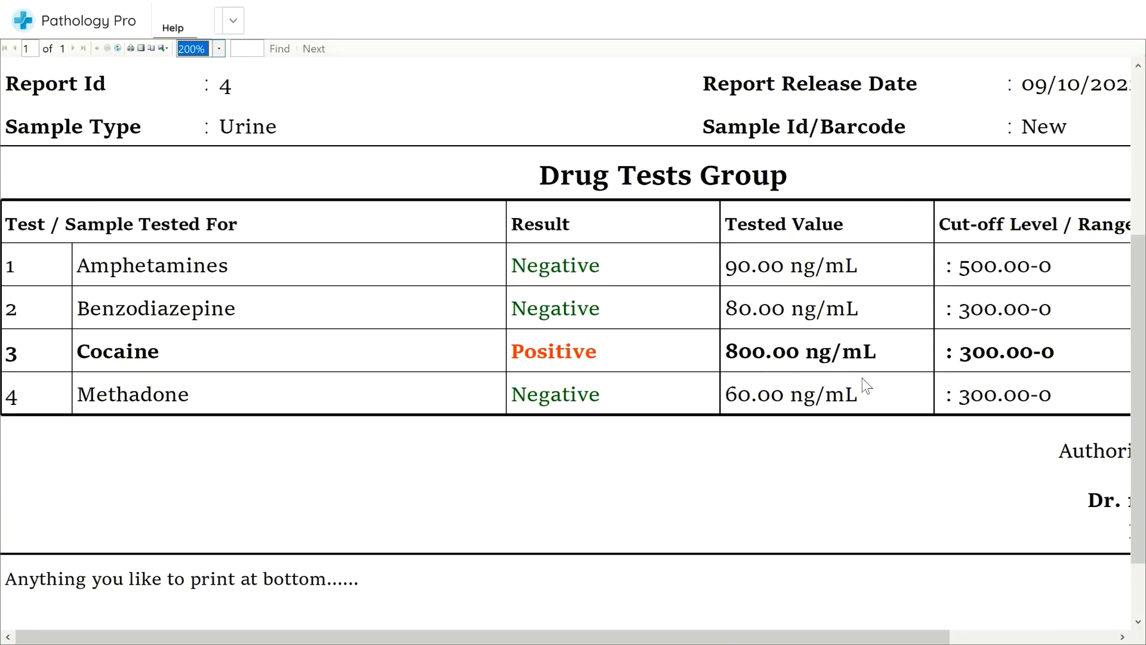
{"action": "left_click_drag", "start_coordinate": [686, 634], "coordinate": [546, 632]}
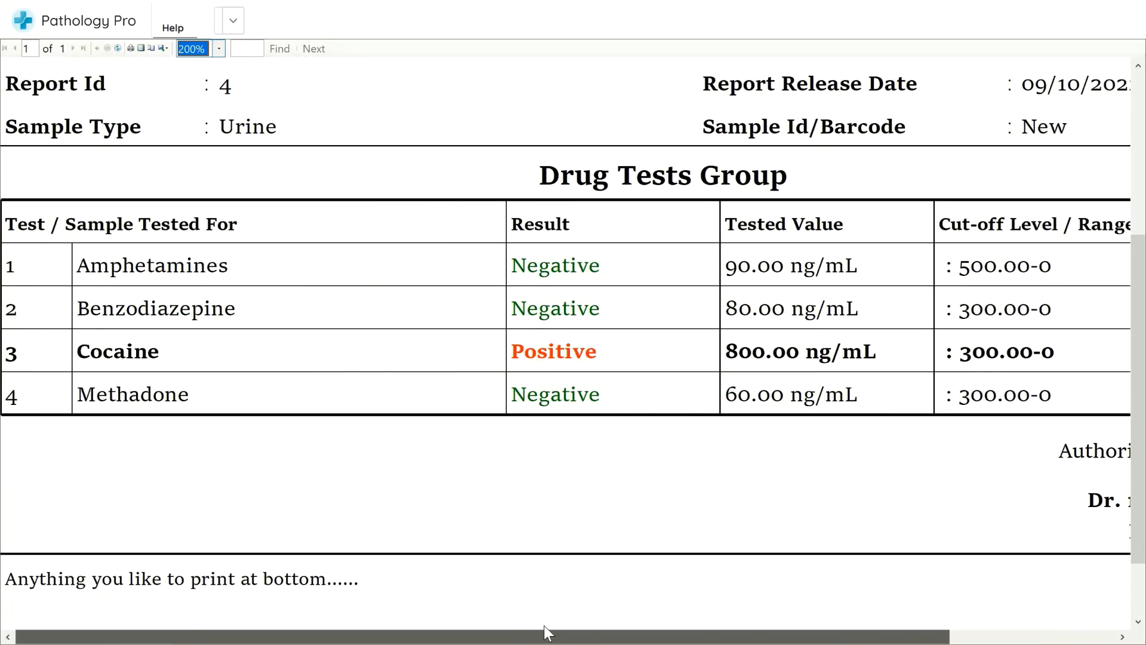
{"action": "scroll", "coordinate": [510, 482], "scroll_direction": "up", "scroll_amount": 4}
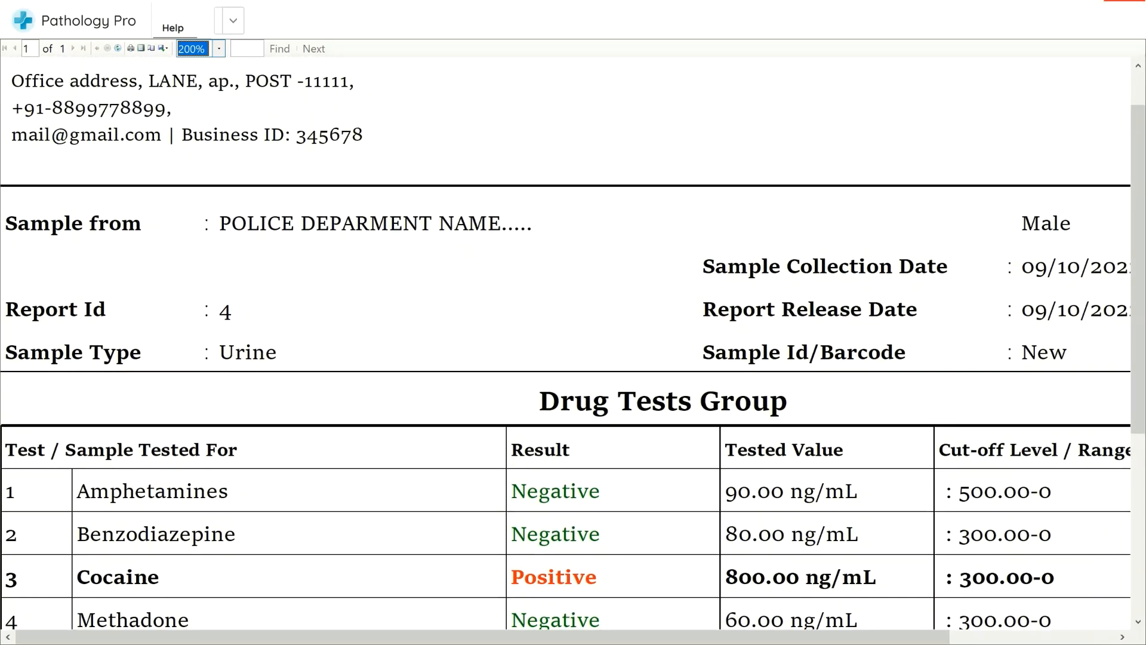
{"action": "left_click", "coordinate": [1124, 1]}
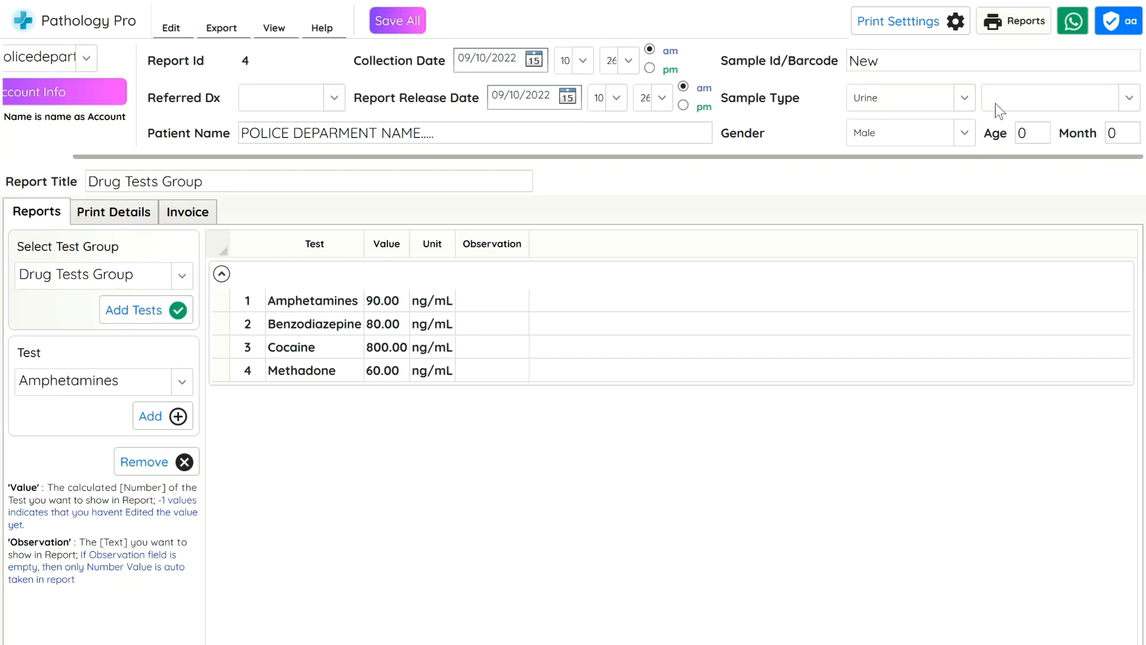
Step: Switch the report print layout to the standard one with a single signature, save the settings, and preview the report
{"action": "left_click", "coordinate": [891, 29]}
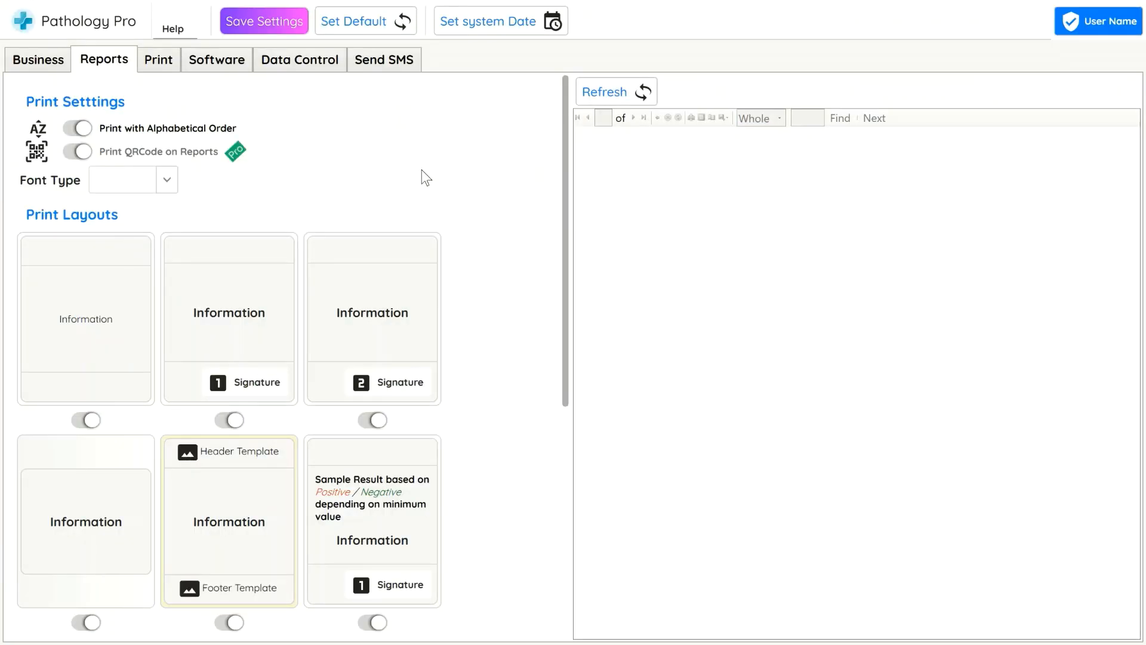
{"action": "scroll", "coordinate": [561, 177], "scroll_direction": "down", "scroll_amount": 4}
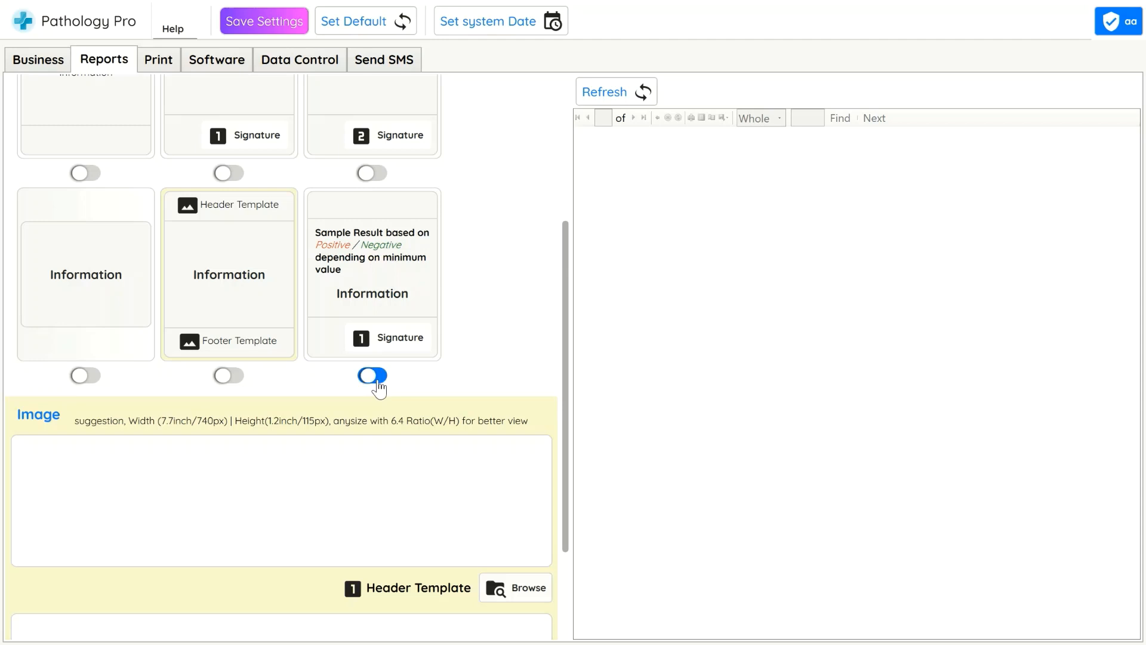
{"action": "scroll", "coordinate": [425, 373], "scroll_direction": "up", "scroll_amount": 2}
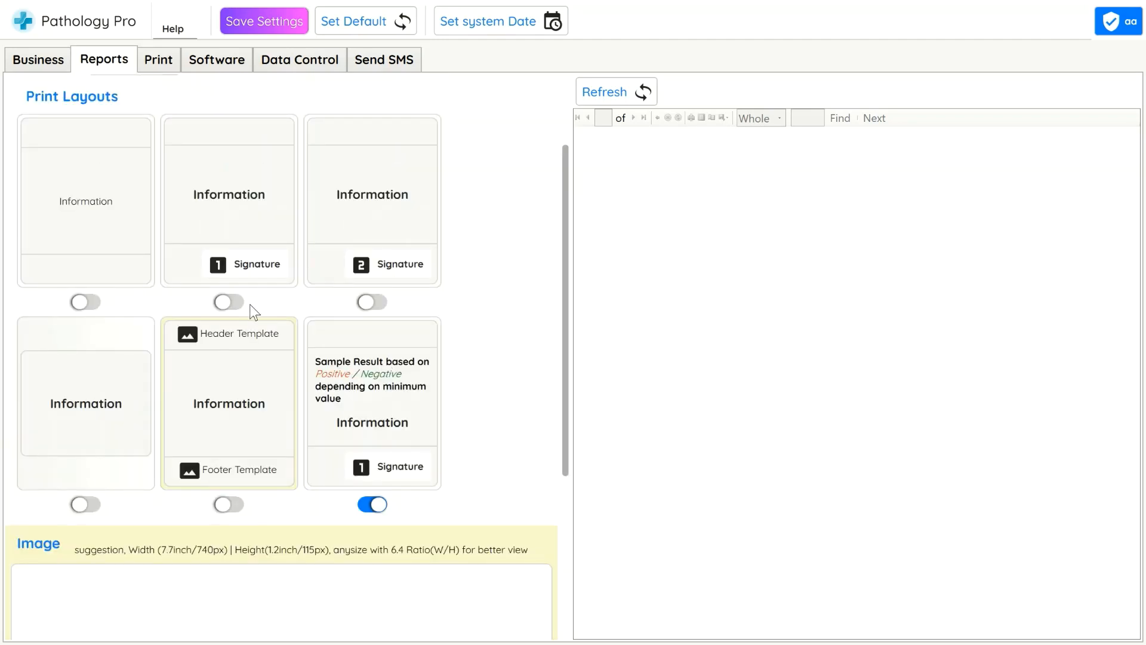
{"action": "left_click", "coordinate": [226, 303]}
{"action": "left_click", "coordinate": [239, 21]}
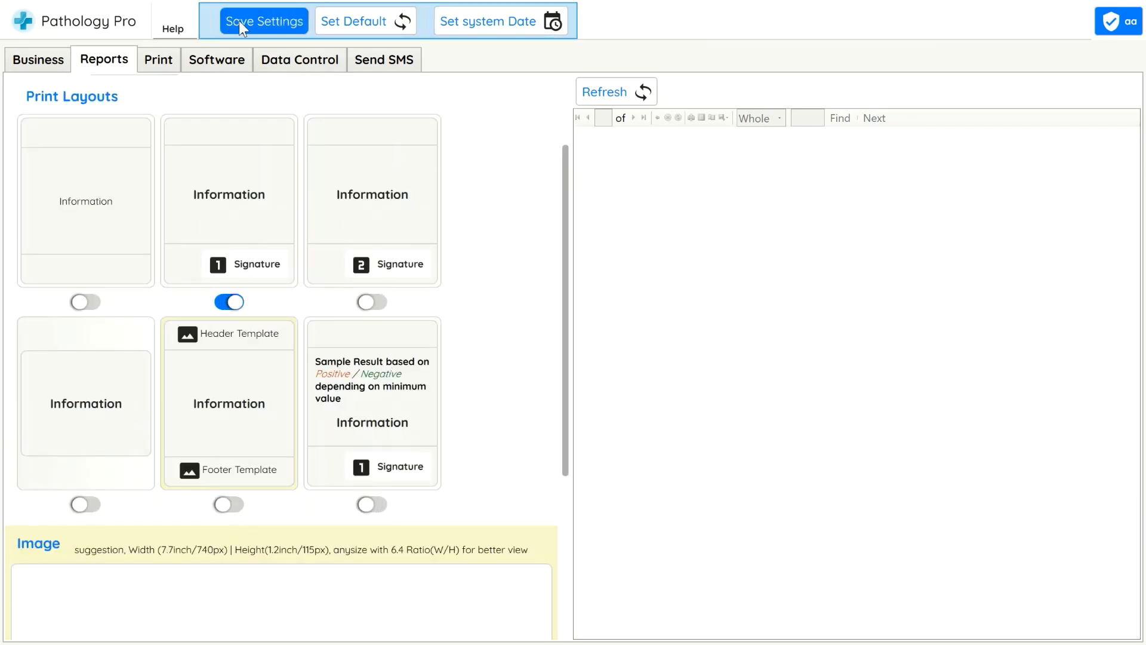
{"action": "left_click", "coordinate": [1128, 4]}
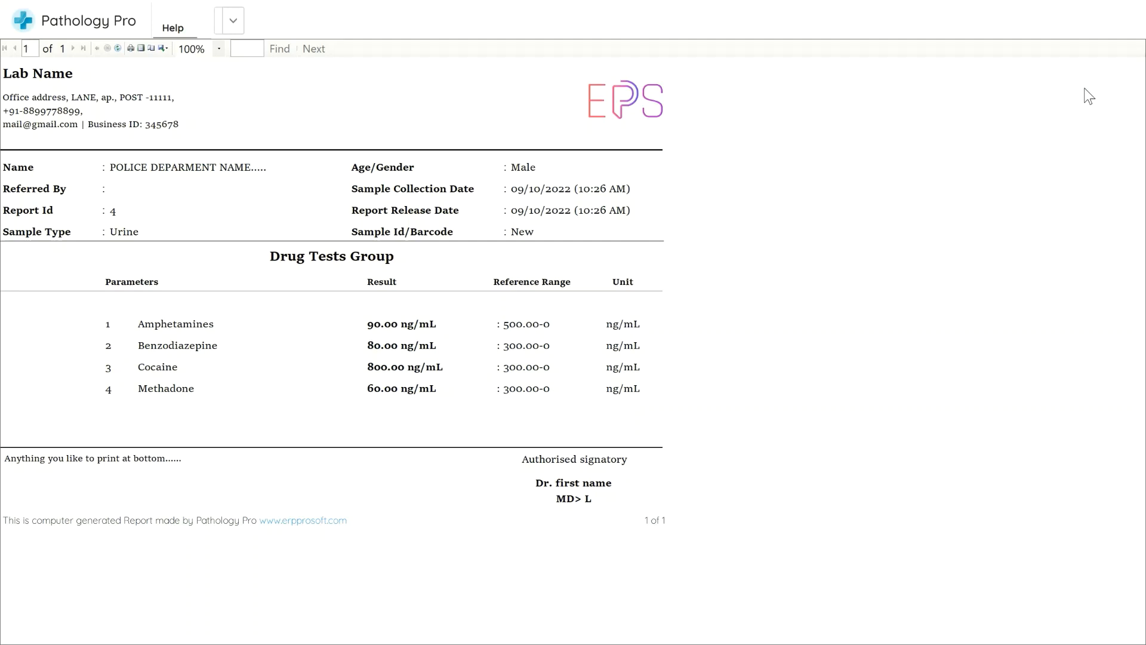
{"action": "left_click", "coordinate": [1127, 5]}
Step: Set the print layout to the Positive/Negative sample result design, save the settings, and open the report preview
{"action": "left_click", "coordinate": [901, 22]}
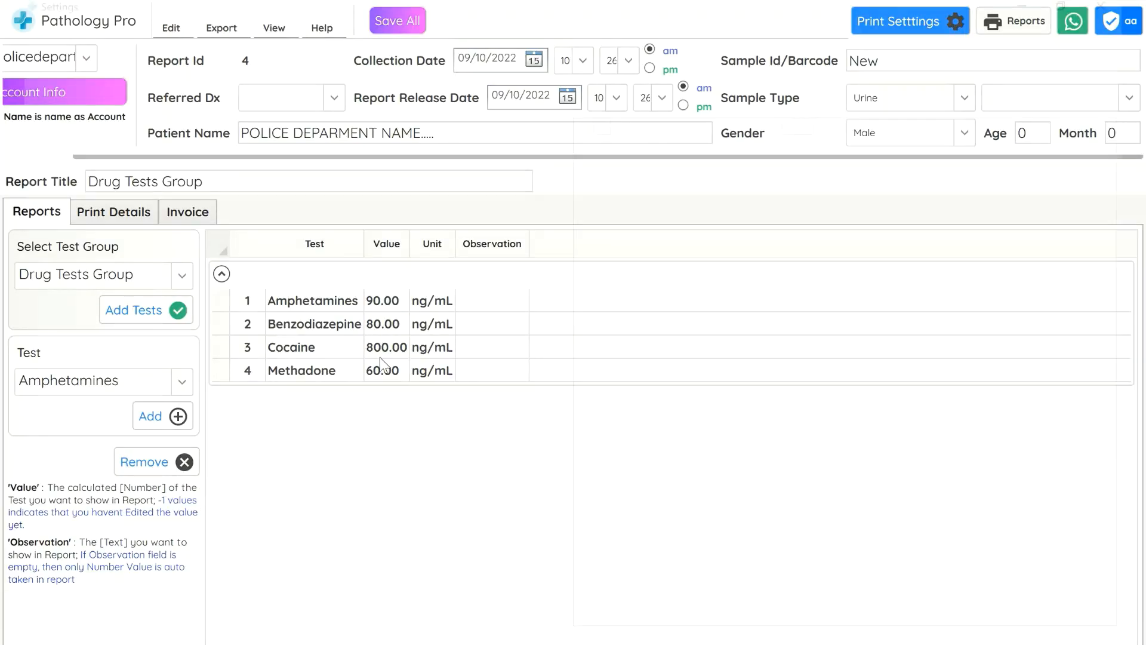
{"action": "left_click", "coordinate": [372, 536]}
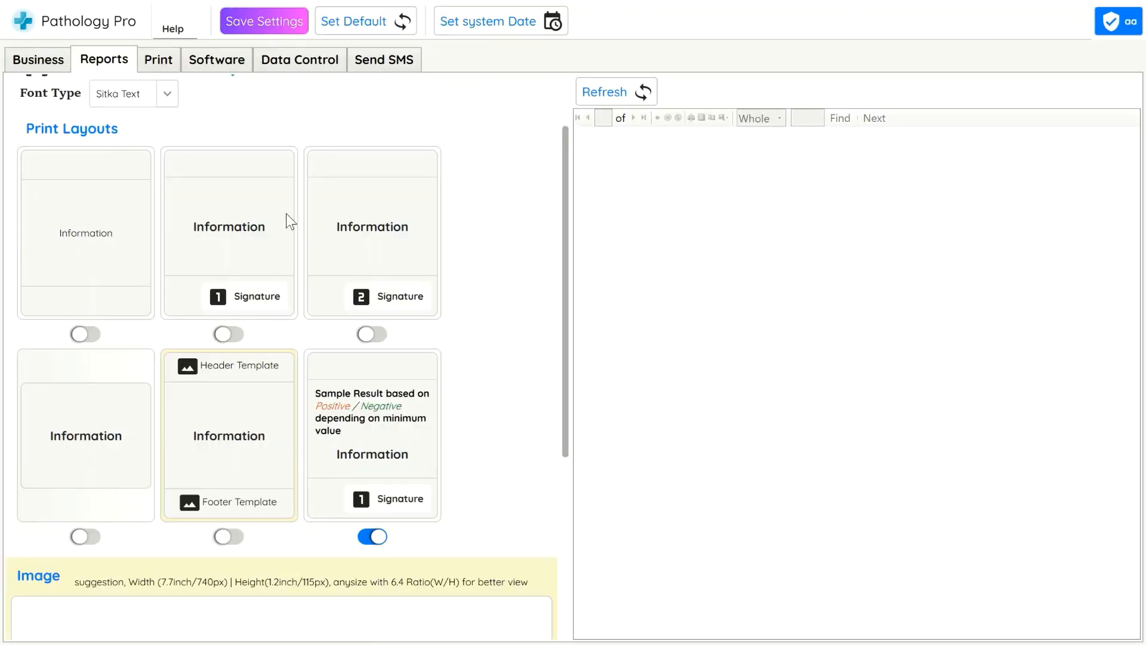
{"action": "left_click", "coordinate": [250, 24]}
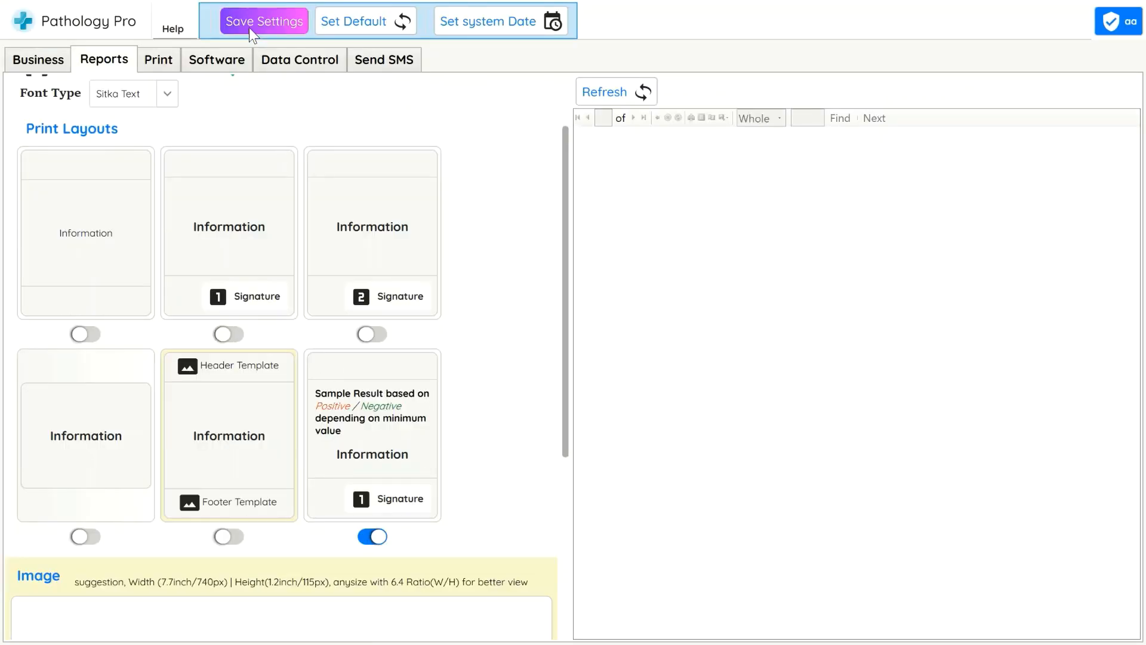
{"action": "left_click", "coordinate": [1127, 4]}
{"action": "left_click", "coordinate": [1022, 30]}
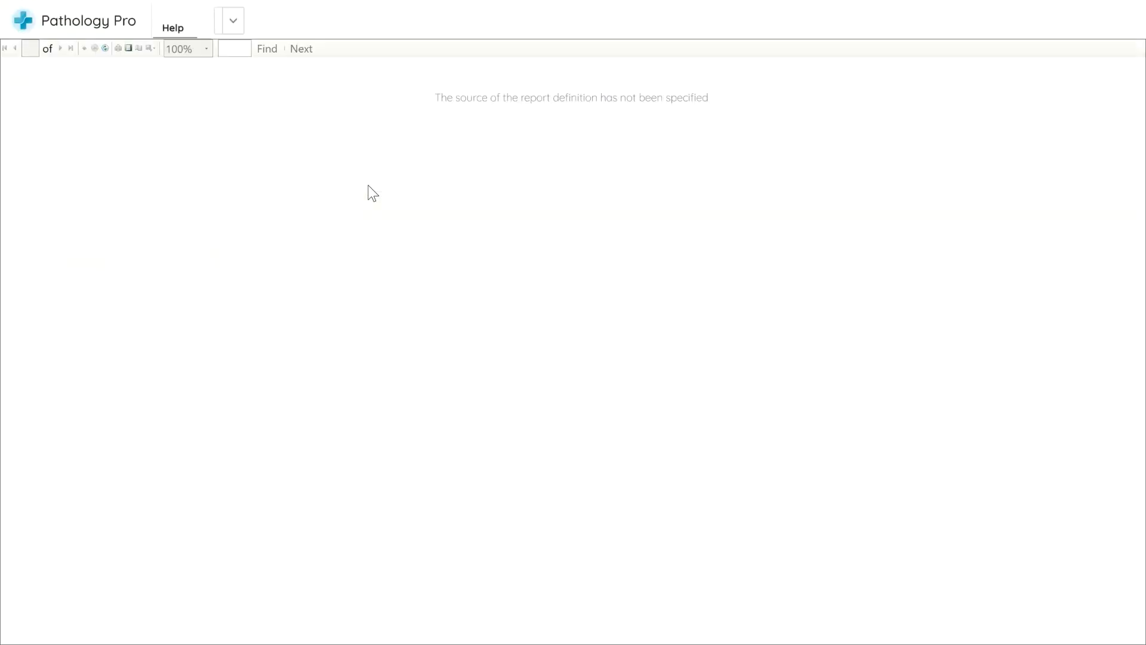